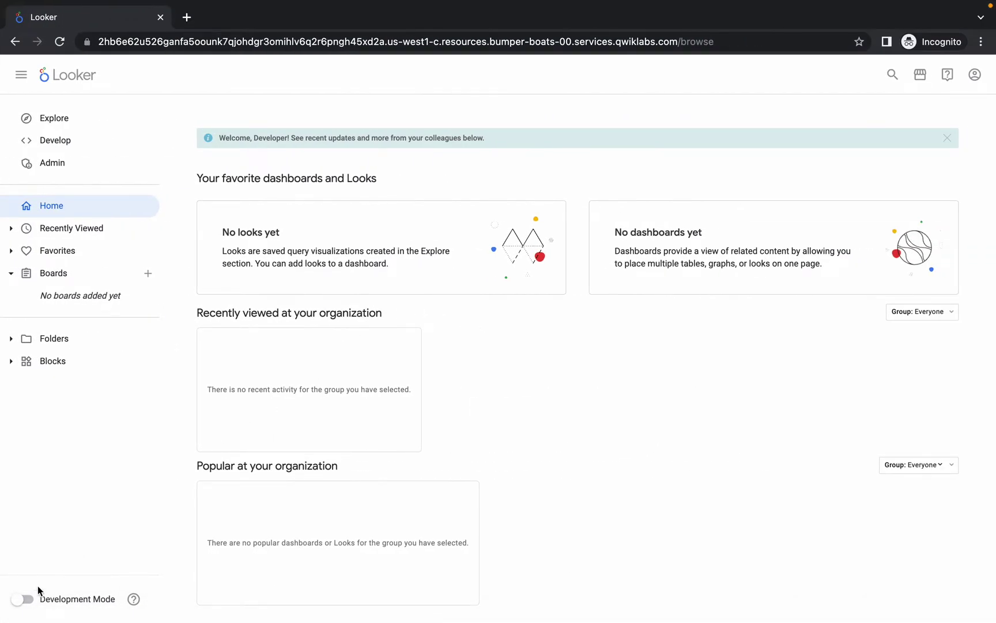
Turn on Development Mode and open the qwiklabs-ecommerce project from Develop.
{"action": "left_click", "coordinate": [23, 602]}
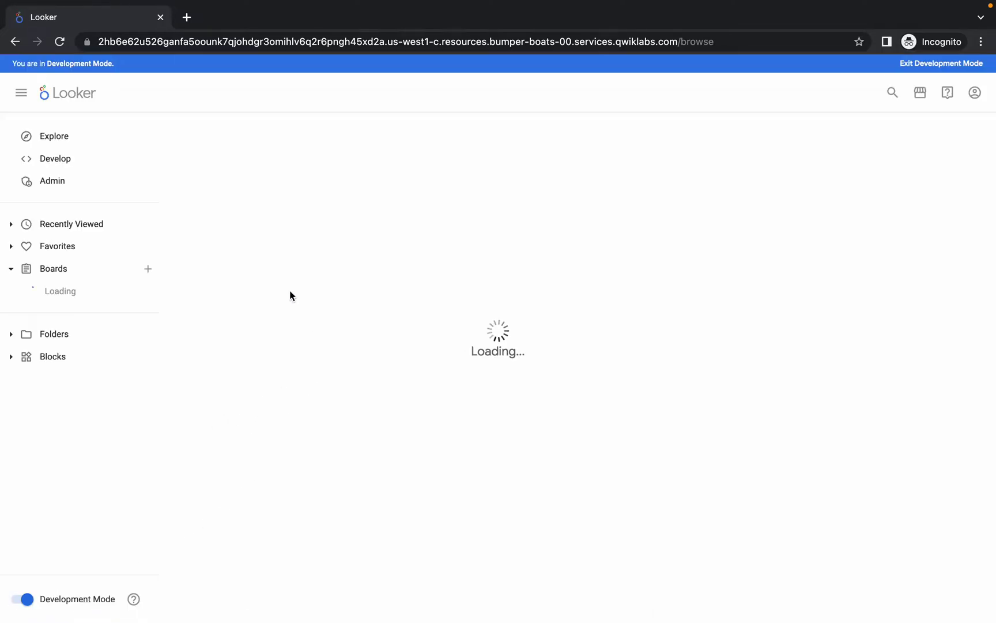
{"action": "left_click", "coordinate": [69, 160]}
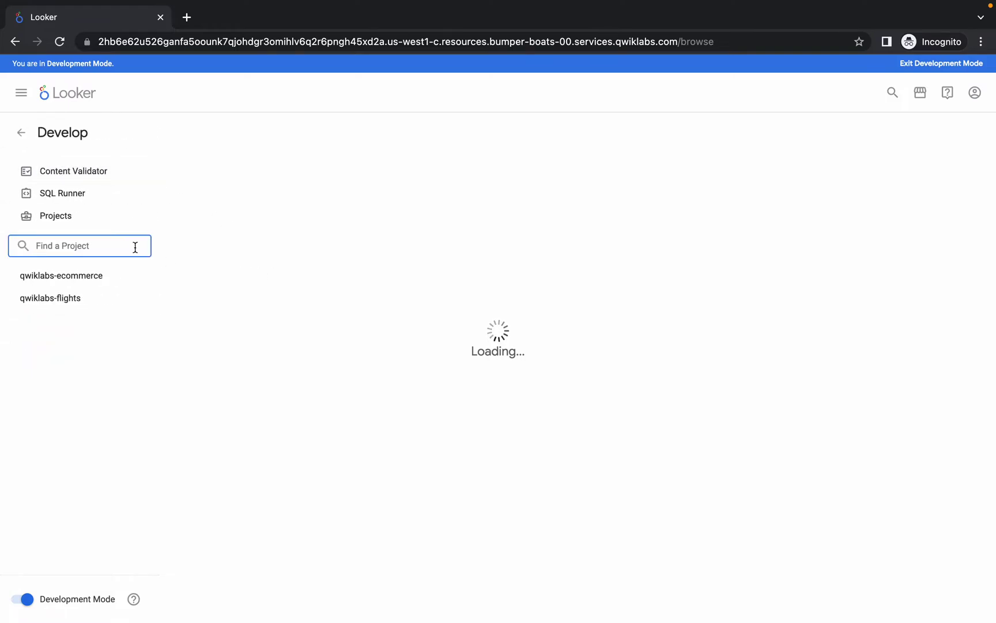
{"action": "left_click", "coordinate": [56, 278]}
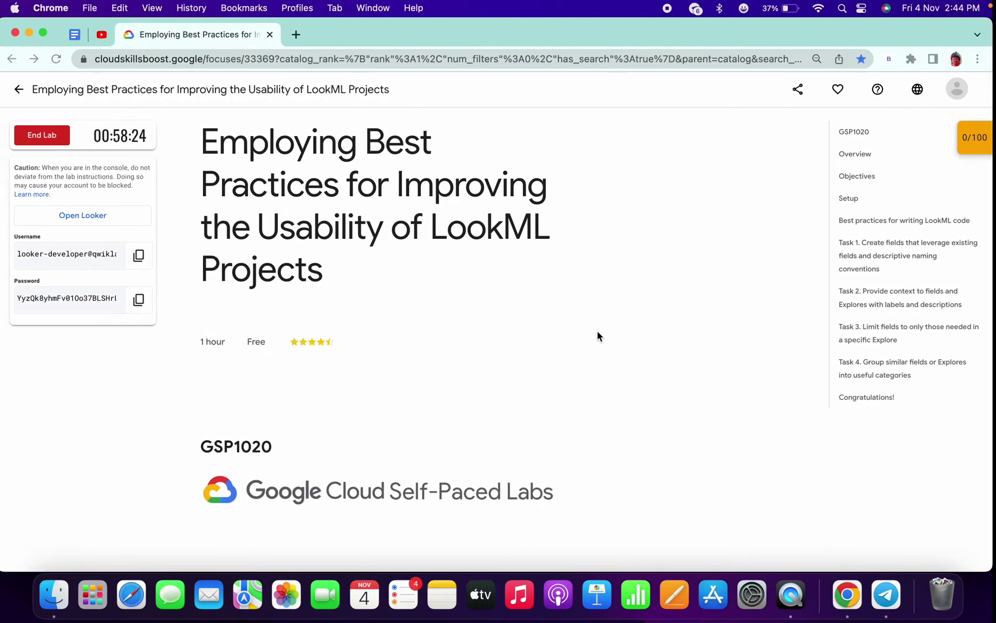
{"action": "scroll", "coordinate": [596, 335], "scroll_direction": "down", "scroll_amount": 5}
{"action": "scroll", "coordinate": [597, 336], "scroll_direction": "down", "scroll_amount": 5}
{"action": "scroll", "coordinate": [596, 336], "scroll_direction": "down", "scroll_amount": 5}
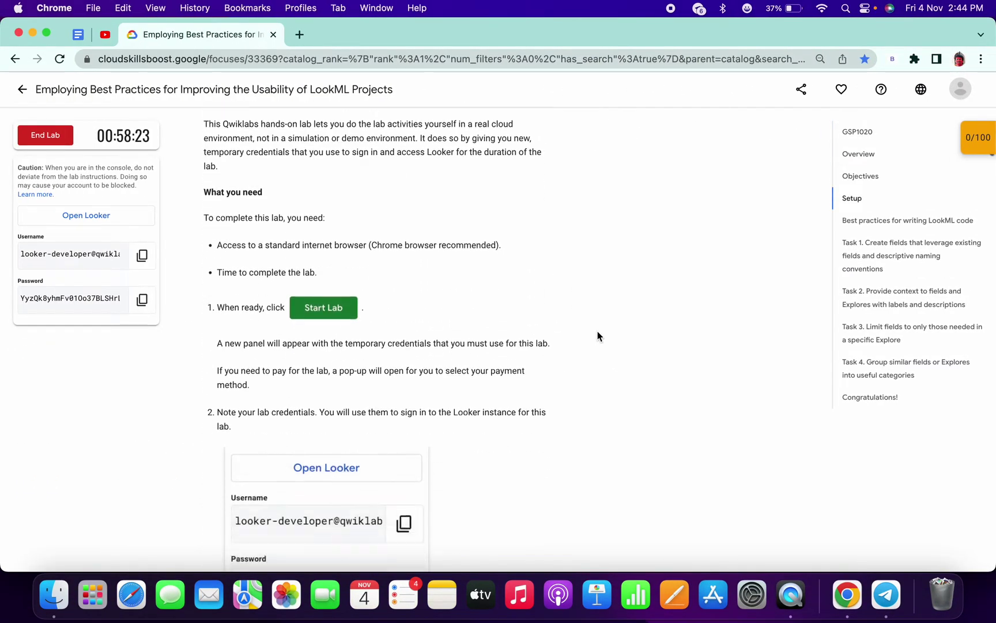
{"action": "scroll", "coordinate": [597, 337], "scroll_direction": "down", "scroll_amount": 5}
{"action": "scroll", "coordinate": [597, 336], "scroll_direction": "down", "scroll_amount": 5}
{"action": "scroll", "coordinate": [597, 336], "scroll_direction": "down", "scroll_amount": 5}
{"action": "scroll", "coordinate": [597, 336], "scroll_direction": "down", "scroll_amount": 5}
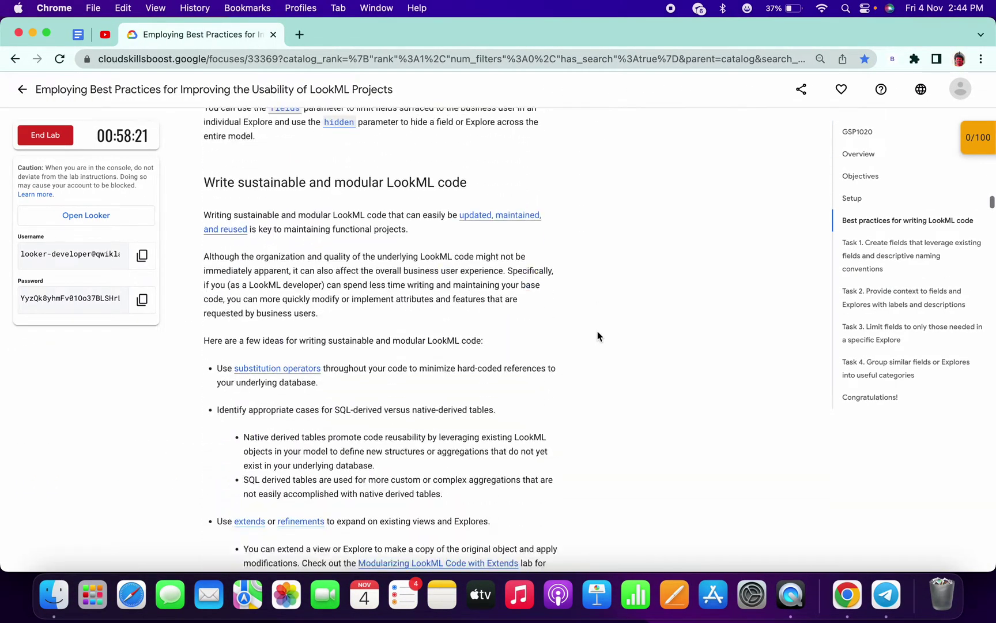
{"action": "scroll", "coordinate": [597, 336], "scroll_direction": "down", "scroll_amount": 5}
{"action": "scroll", "coordinate": [597, 335], "scroll_direction": "down", "scroll_amount": 5}
{"action": "scroll", "coordinate": [597, 336], "scroll_direction": "down", "scroll_amount": 5}
{"action": "scroll", "coordinate": [598, 335], "scroll_direction": "down", "scroll_amount": 5}
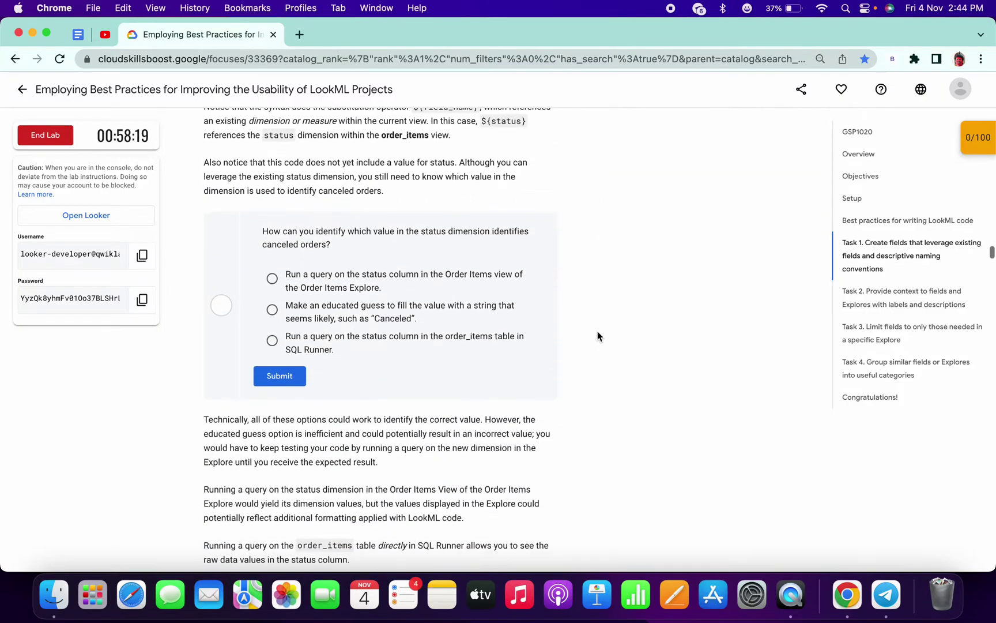
{"action": "scroll", "coordinate": [597, 335], "scroll_direction": "down", "scroll_amount": 5}
{"action": "scroll", "coordinate": [597, 336], "scroll_direction": "down", "scroll_amount": 4}
{"action": "scroll", "coordinate": [597, 335], "scroll_direction": "down", "scroll_amount": 1}
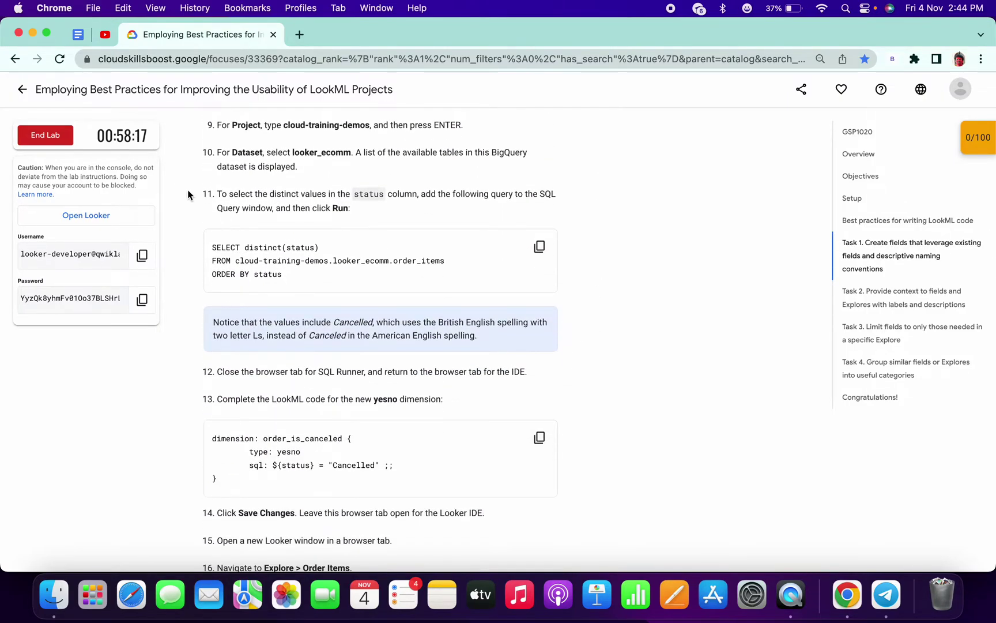
{"action": "scroll", "coordinate": [415, 250], "scroll_direction": "down", "scroll_amount": 2}
{"action": "scroll", "coordinate": [270, 285], "scroll_direction": "down", "scroll_amount": 1}
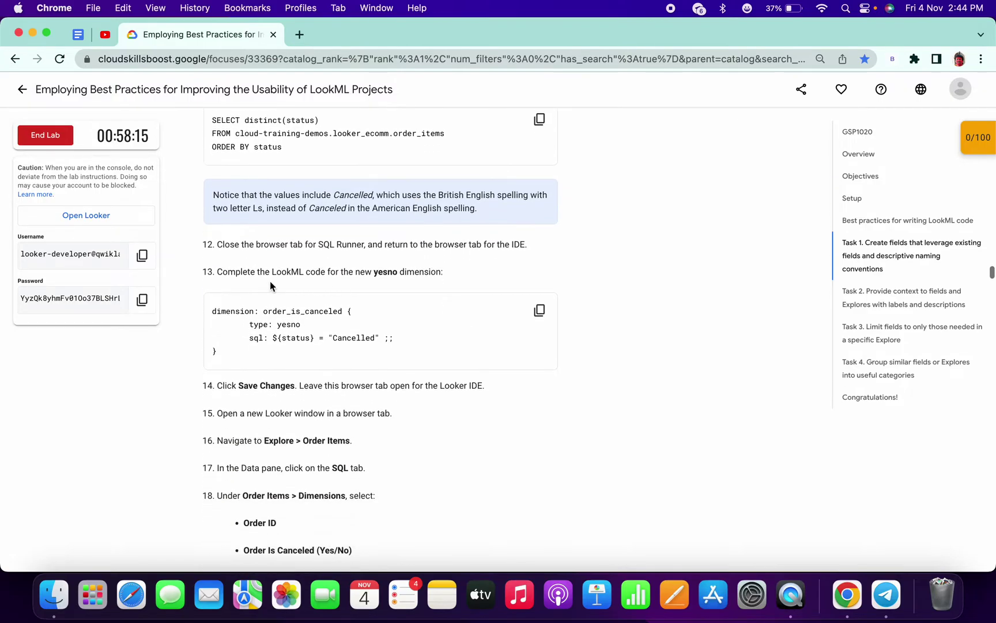
Copy the order_is_canceled yesno dimension code from Task 1 and return to Looker.
{"action": "left_click", "coordinate": [540, 313]}
{"action": "key", "text": "ctrl+Right"}
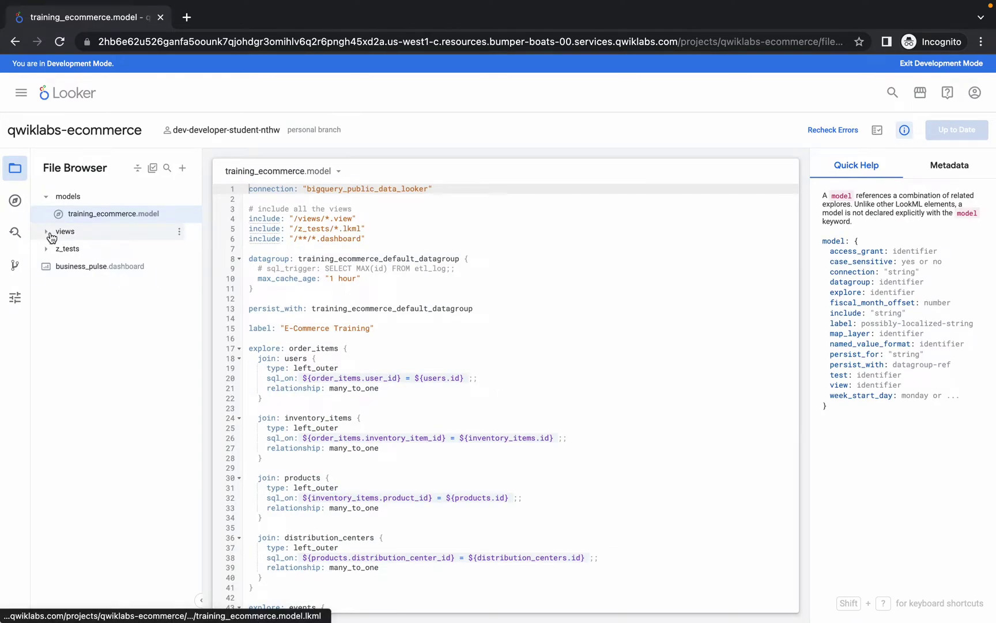
Open order_items.view and paste the order_is_canceled dimension after the delivered dimension group.
{"action": "left_click", "coordinate": [52, 237]}
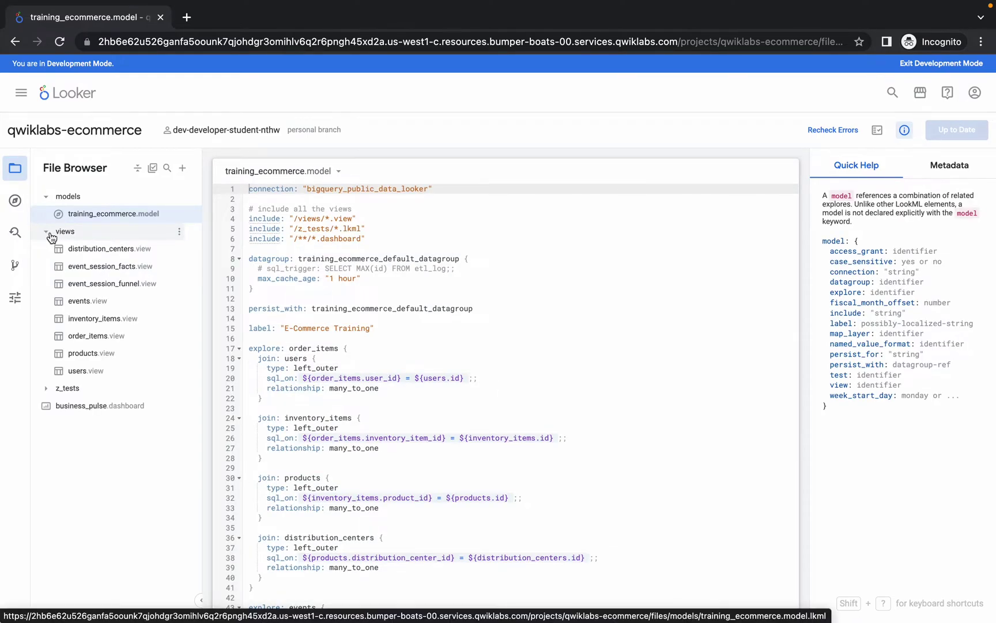
{"action": "left_click", "coordinate": [83, 339]}
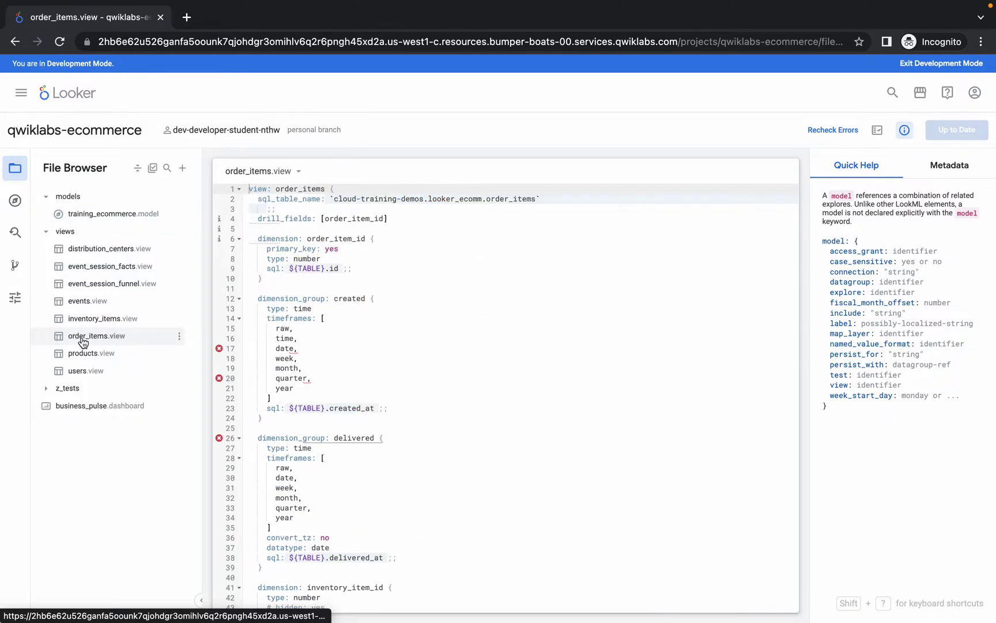
{"action": "scroll", "coordinate": [316, 404], "scroll_direction": "down", "scroll_amount": 3}
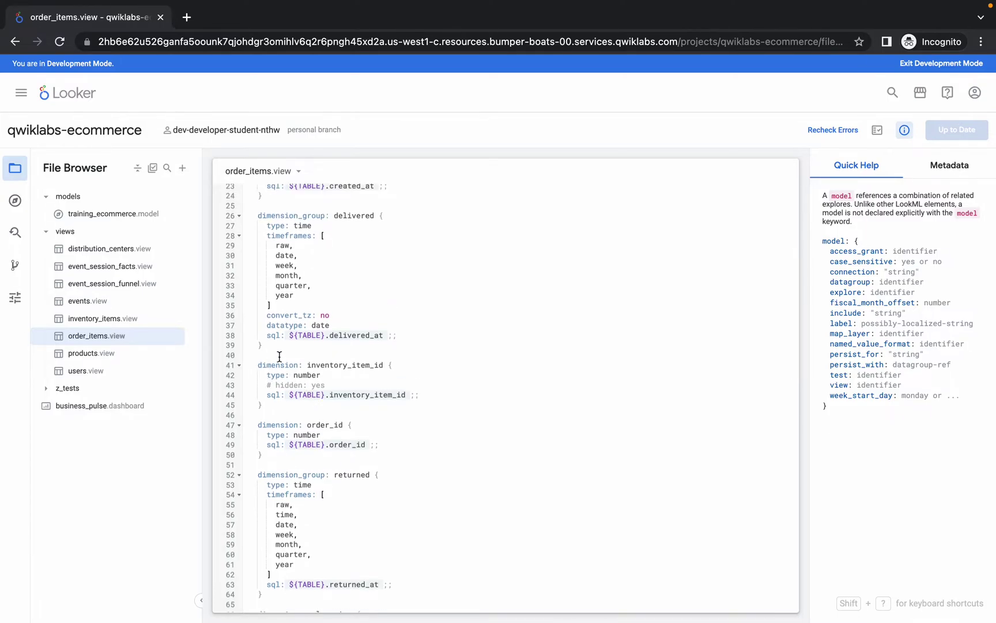
{"action": "left_click", "coordinate": [279, 357]}
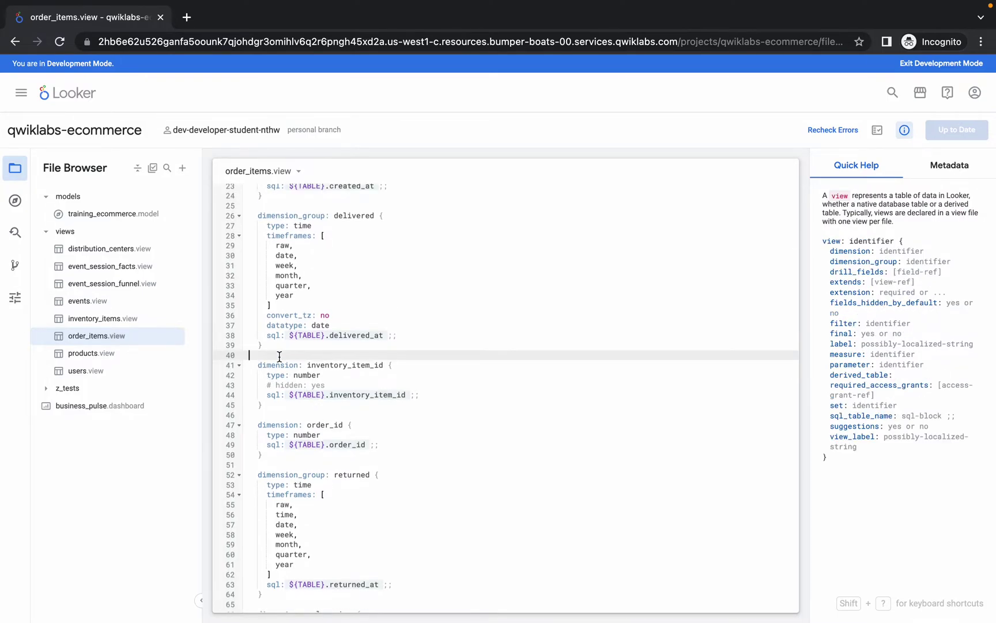
{"action": "left_click", "coordinate": [272, 349]}
{"action": "key", "text": "Return"}
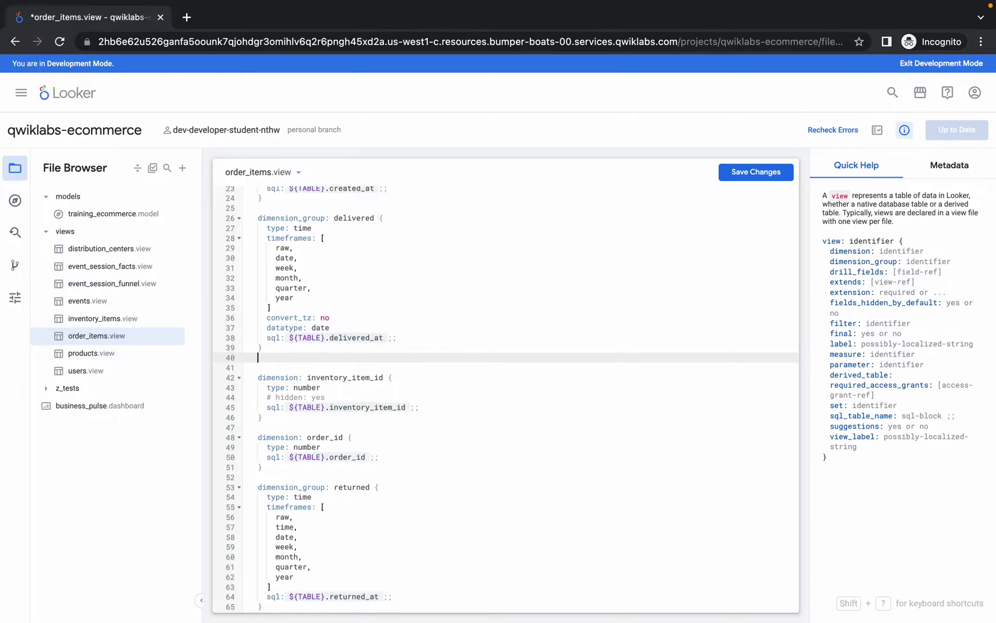
{"action": "key", "text": "ctrl+v"}
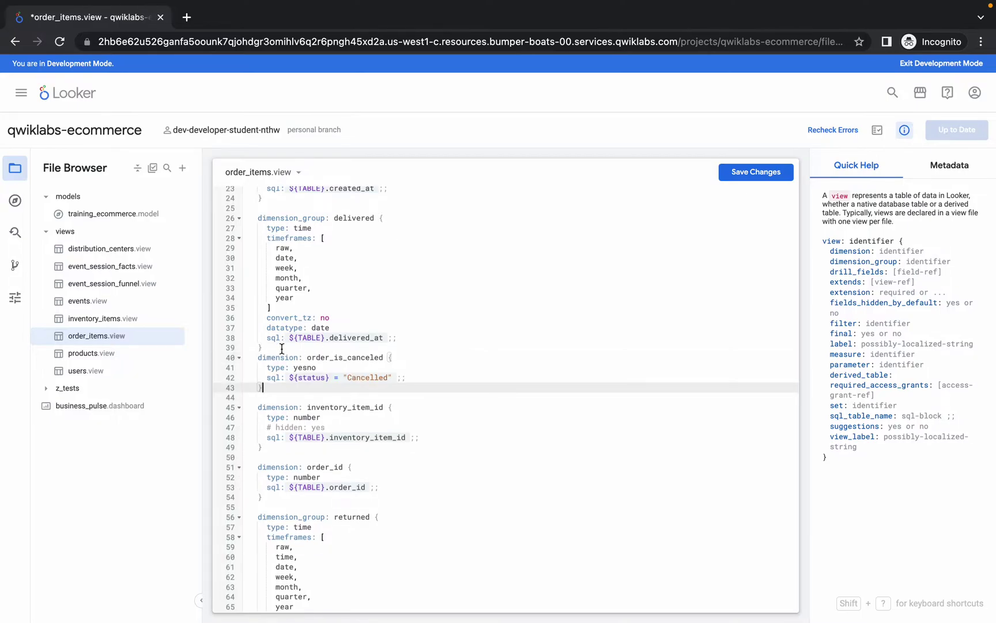
Add a blank line before the new dimension, enlarge the page, and copy the canceled-order revenue measures.
{"action": "left_click", "coordinate": [282, 349]}
{"action": "key", "text": "Return"}
{"action": "key", "text": "ctrl+plus"}
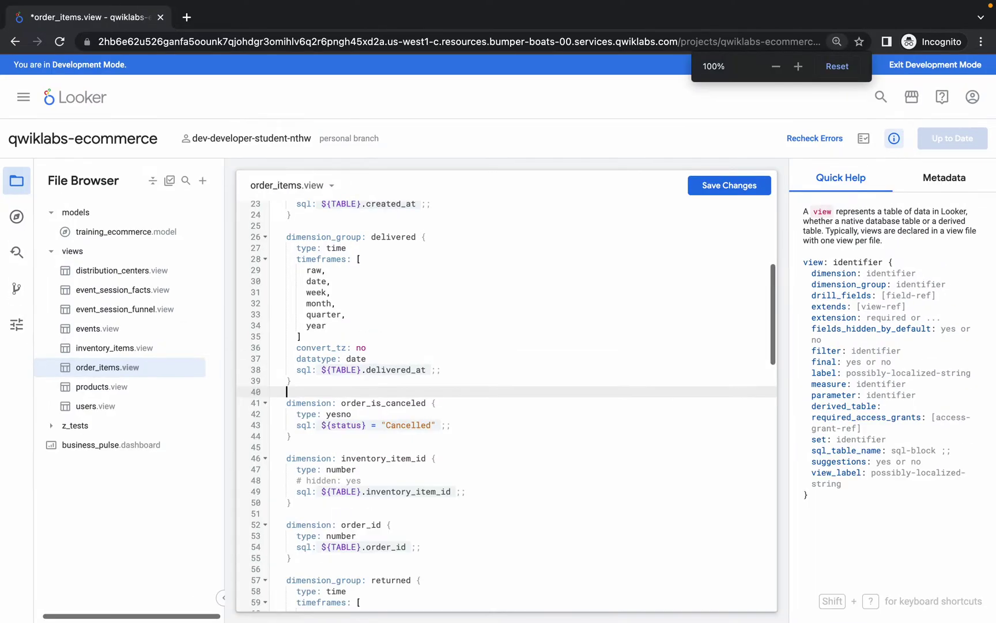
{"action": "scroll", "coordinate": [368, 388], "scroll_direction": "down", "scroll_amount": 3}
{"action": "scroll", "coordinate": [368, 388], "scroll_direction": "up", "scroll_amount": 3}
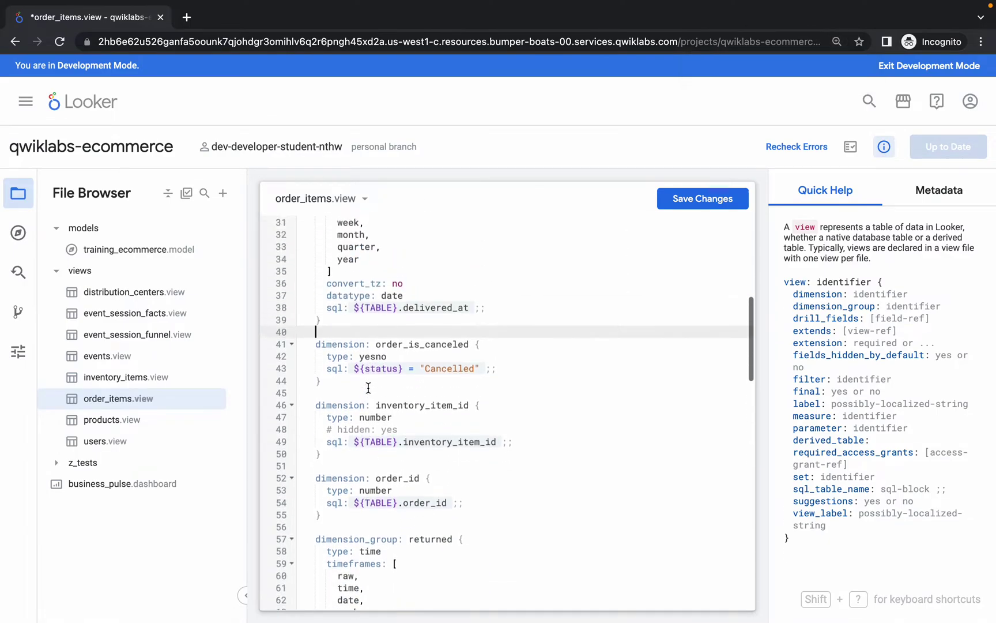
{"action": "scroll", "coordinate": [368, 388], "scroll_direction": "up", "scroll_amount": 1}
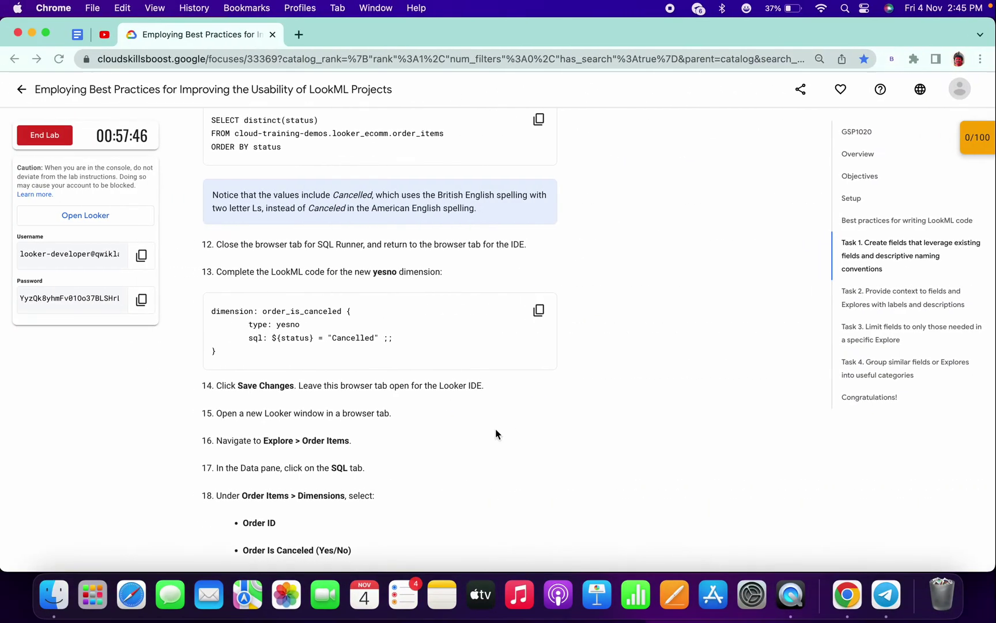
{"action": "scroll", "coordinate": [497, 433], "scroll_direction": "down", "scroll_amount": 3}
{"action": "scroll", "coordinate": [496, 434], "scroll_direction": "down", "scroll_amount": 3}
{"action": "scroll", "coordinate": [496, 434], "scroll_direction": "down", "scroll_amount": 4}
{"action": "scroll", "coordinate": [496, 434], "scroll_direction": "down", "scroll_amount": 3}
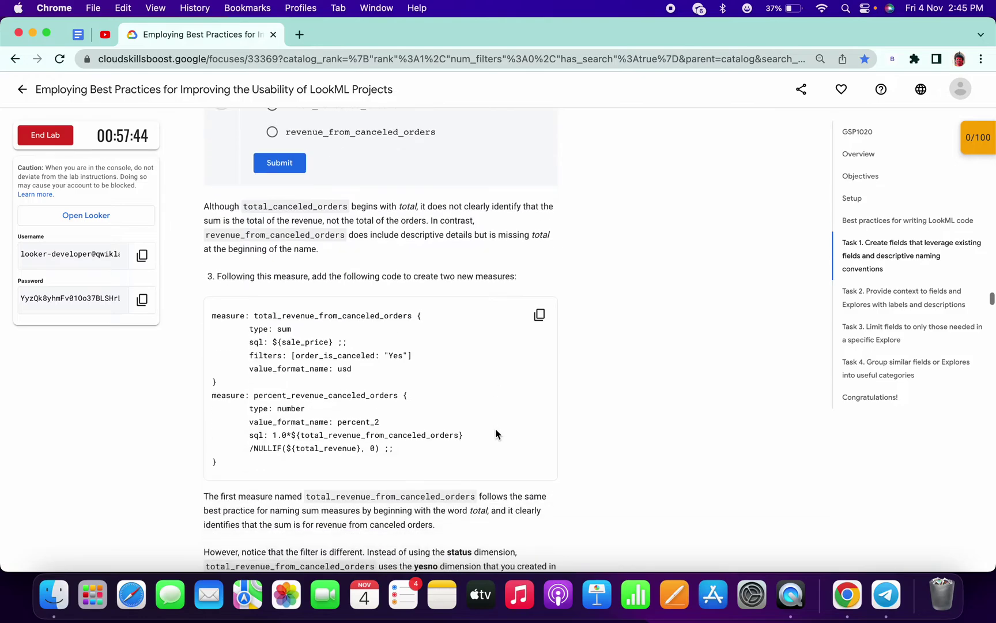
{"action": "left_click", "coordinate": [538, 317]}
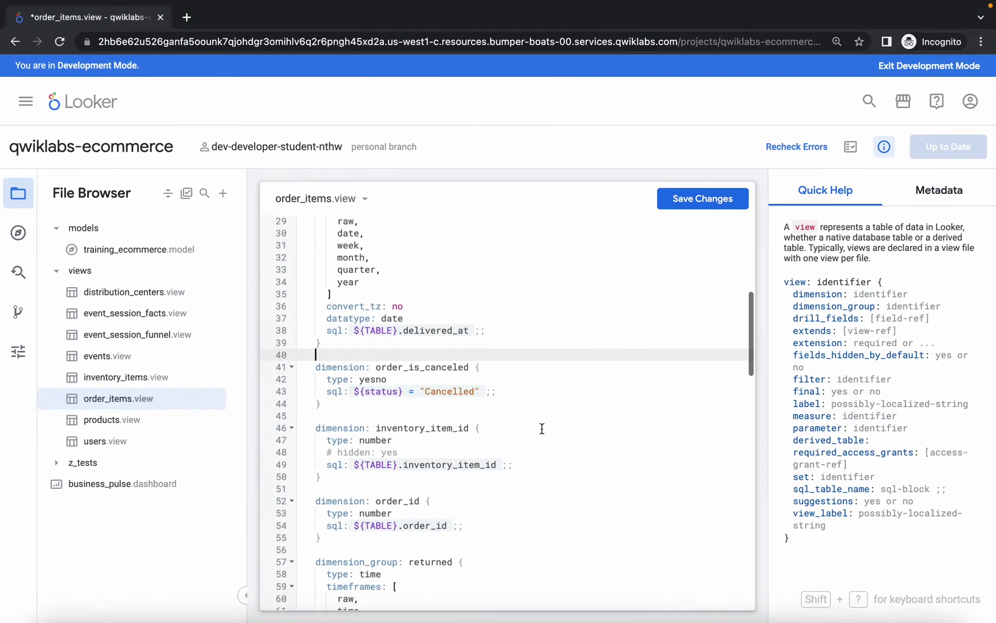
{"action": "scroll", "coordinate": [542, 429], "scroll_direction": "down", "scroll_amount": 15}
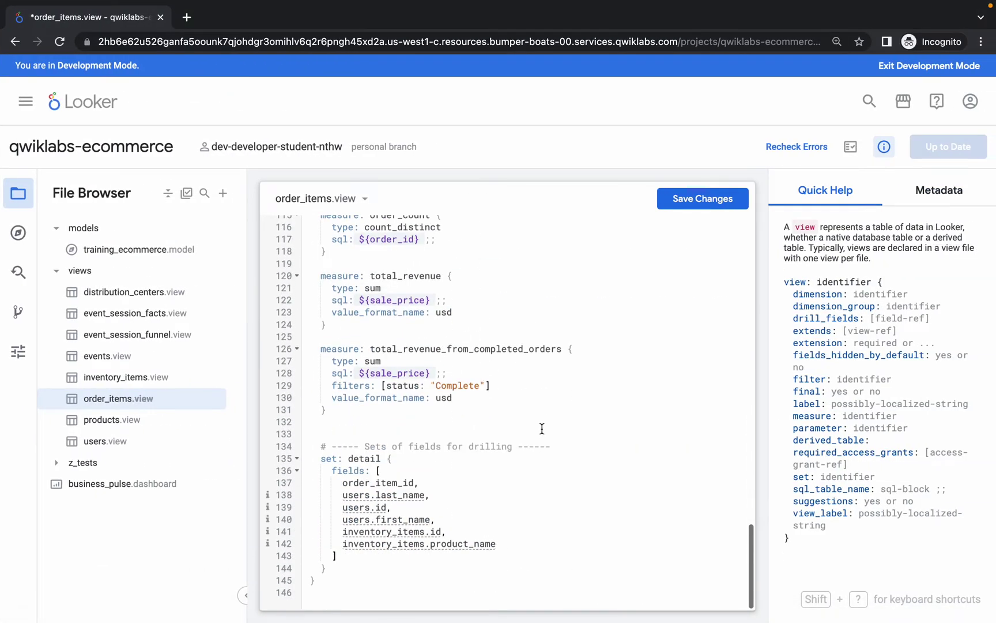
Paste the two canceled-order revenue measures after total_revenue_from_completed_orders.
{"action": "left_click", "coordinate": [337, 414]}
{"action": "key", "text": "Return"}
{"action": "key", "text": "Return"}
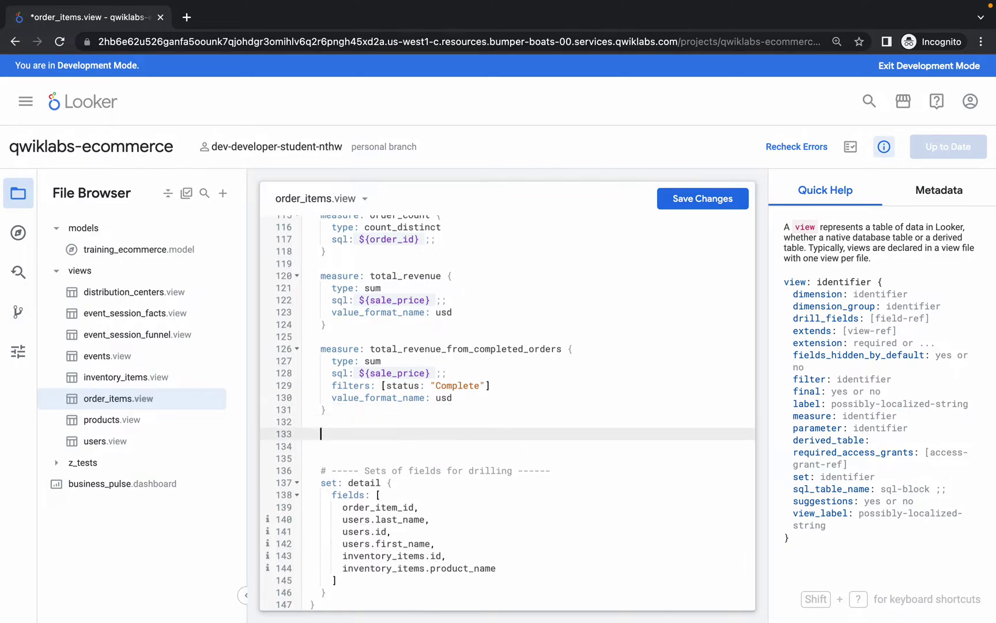
{"action": "key", "text": "ctrl+v"}
{"action": "scroll", "coordinate": [474, 458], "scroll_direction": "down", "scroll_amount": 5}
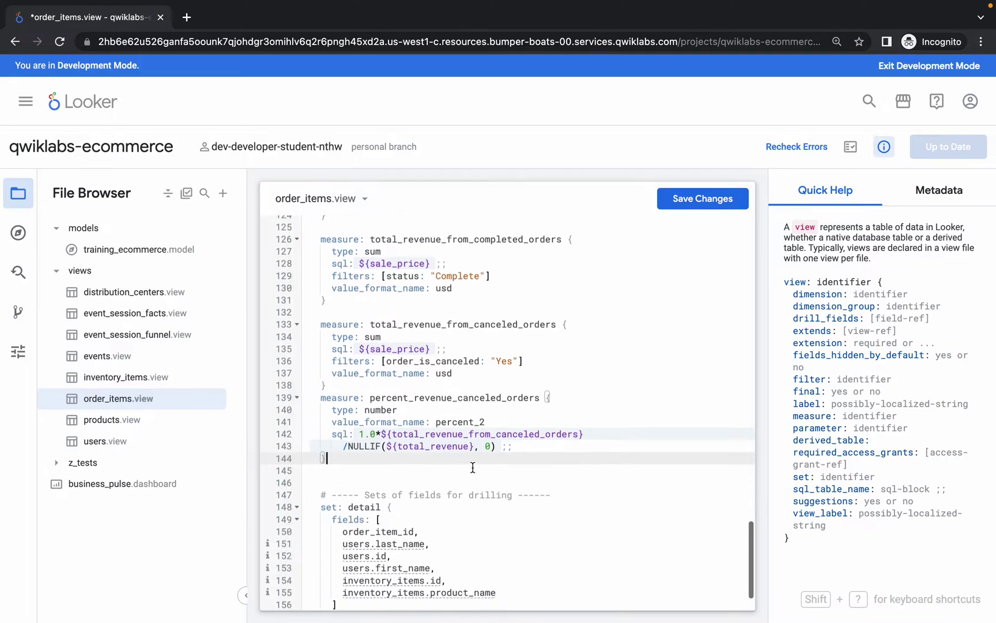
Save order_items.view, validate the LookML, and commit the changes with a message.
{"action": "left_click", "coordinate": [701, 200]}
{"action": "left_click", "coordinate": [918, 149]}
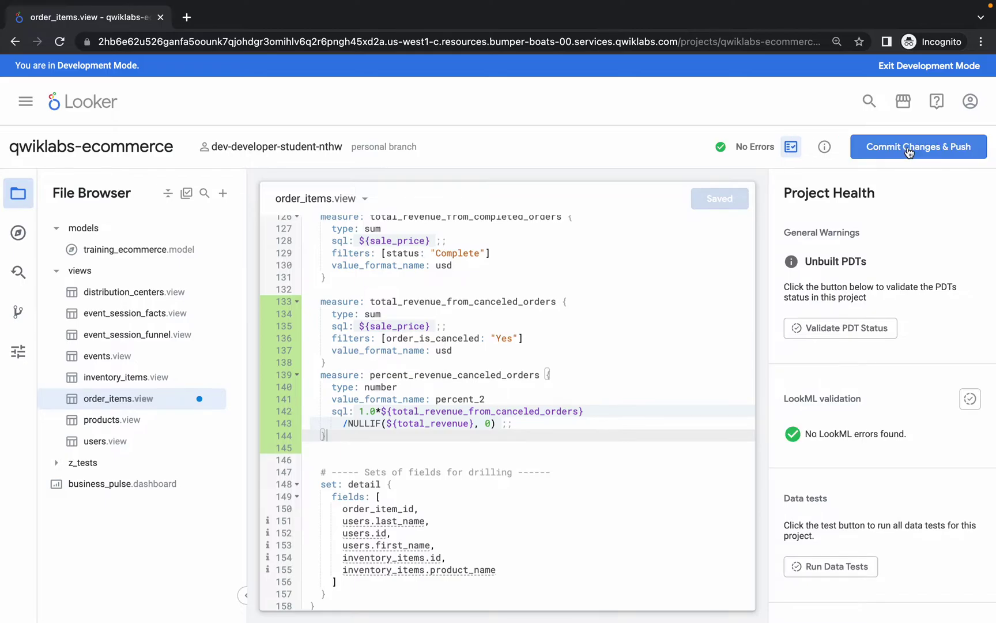
{"action": "left_click", "coordinate": [908, 148]}
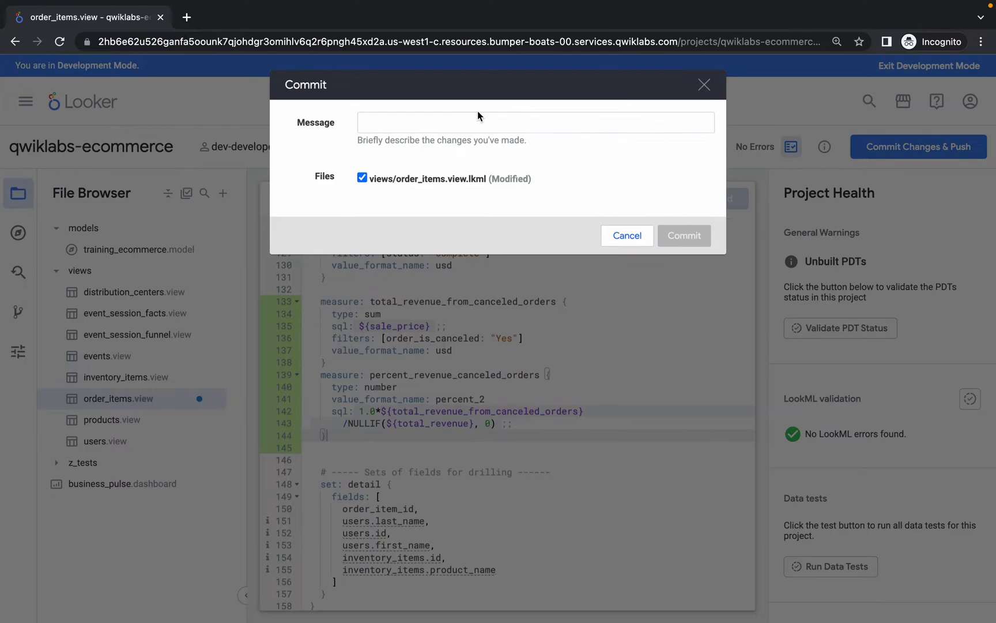
{"action": "left_click", "coordinate": [476, 128]}
{"action": "type", "text": "commit1"}
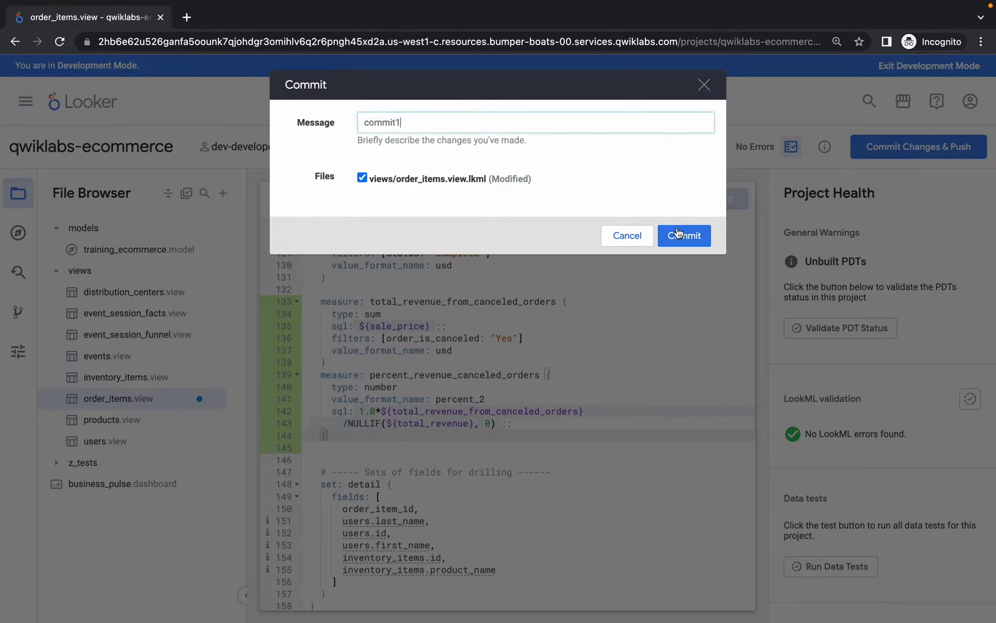
{"action": "left_click", "coordinate": [678, 234]}
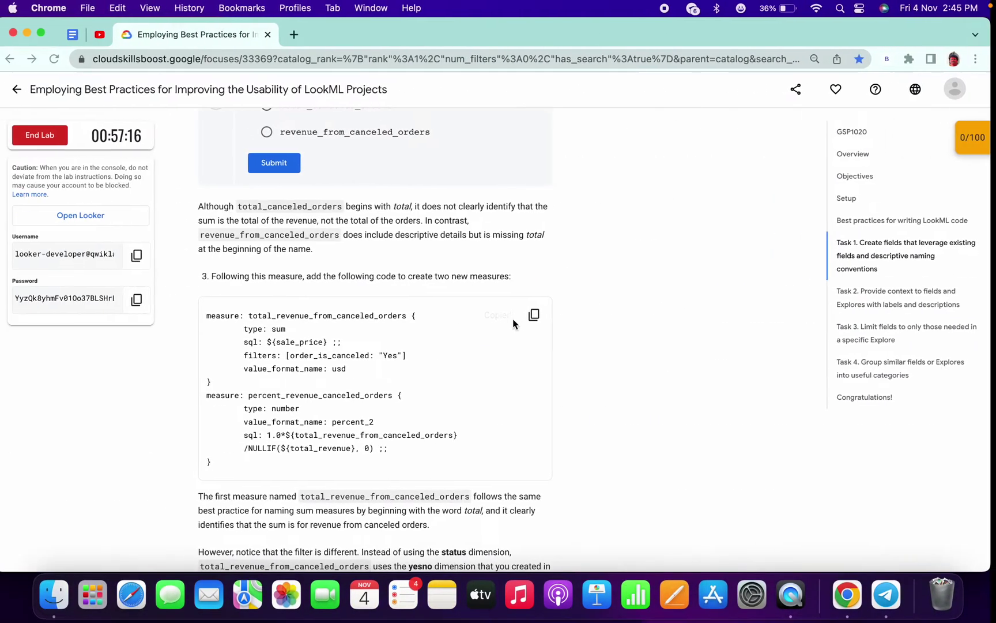
{"action": "scroll", "coordinate": [513, 318], "scroll_direction": "down", "scroll_amount": 3}
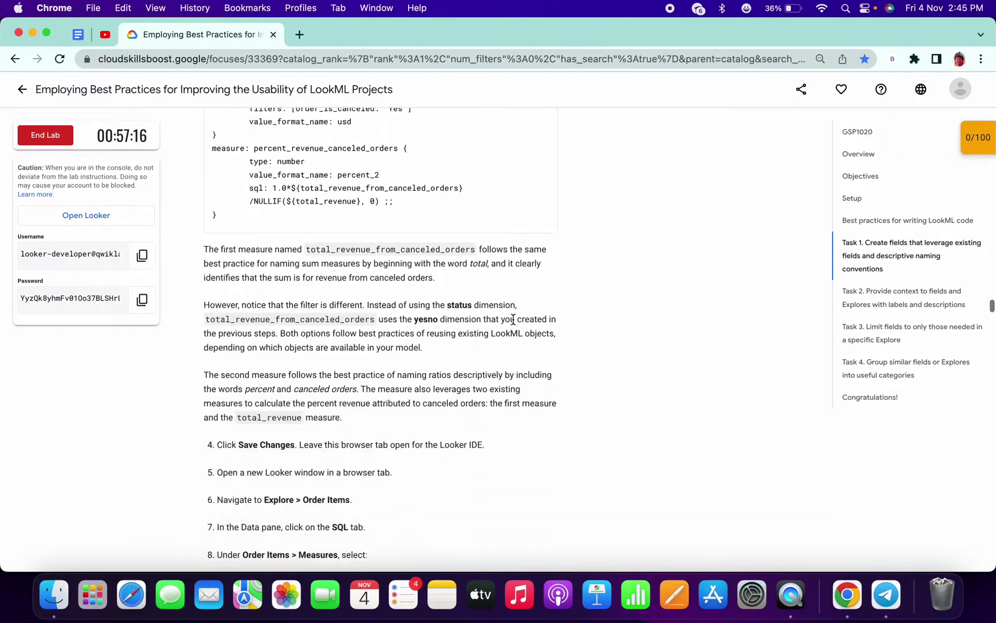
{"action": "scroll", "coordinate": [513, 319], "scroll_direction": "down", "scroll_amount": 2}
{"action": "scroll", "coordinate": [513, 318], "scroll_direction": "down", "scroll_amount": 2}
{"action": "scroll", "coordinate": [513, 319], "scroll_direction": "down", "scroll_amount": 4}
{"action": "scroll", "coordinate": [513, 319], "scroll_direction": "down", "scroll_amount": 2}
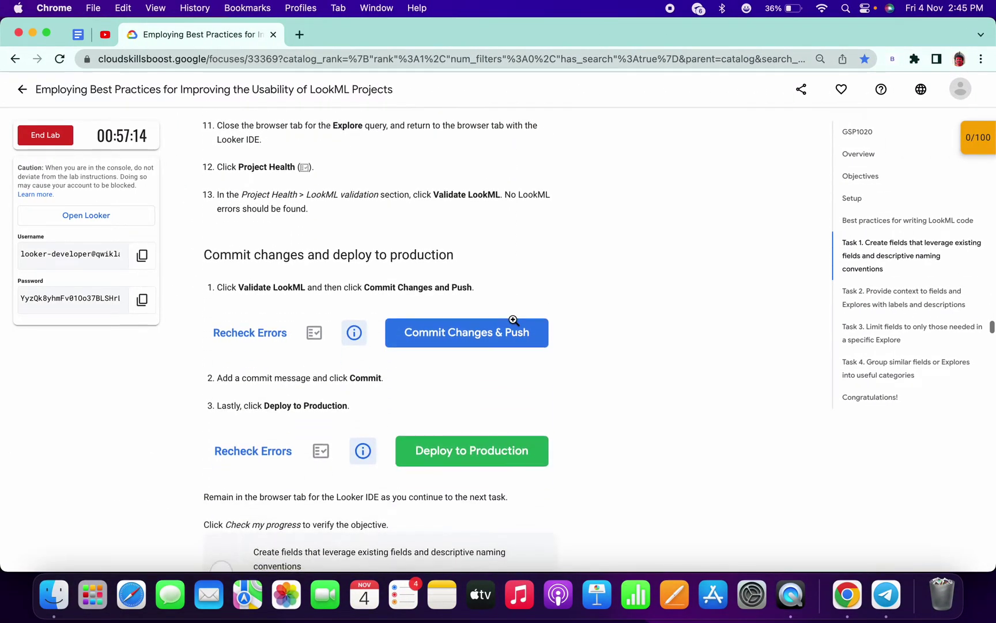
{"action": "scroll", "coordinate": [512, 322], "scroll_direction": "down", "scroll_amount": 5}
Check Task 1 progress and copy the order_is_canceled dimension code with its description.
{"action": "left_click", "coordinate": [312, 219]}
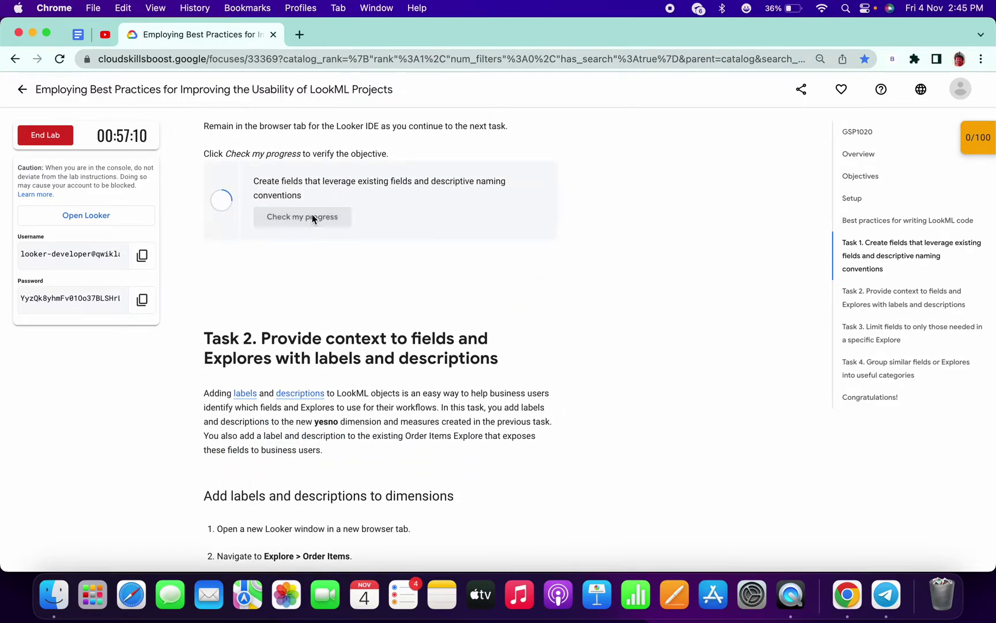
{"action": "scroll", "coordinate": [312, 214], "scroll_direction": "down", "scroll_amount": 4}
{"action": "scroll", "coordinate": [312, 215], "scroll_direction": "down", "scroll_amount": 3}
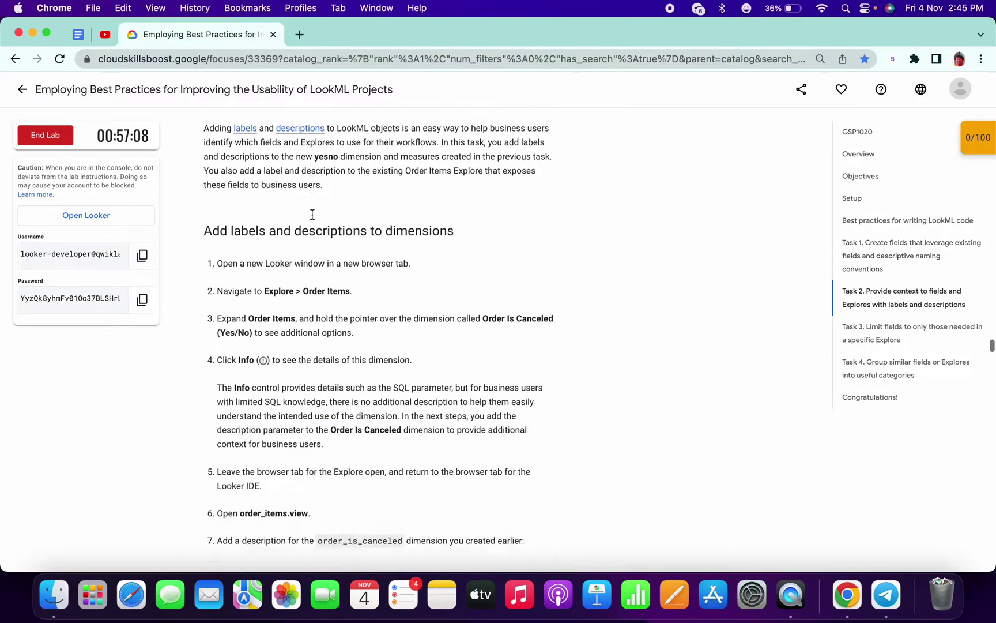
{"action": "scroll", "coordinate": [312, 214], "scroll_direction": "down", "scroll_amount": 4}
{"action": "scroll", "coordinate": [312, 215], "scroll_direction": "down", "scroll_amount": 3}
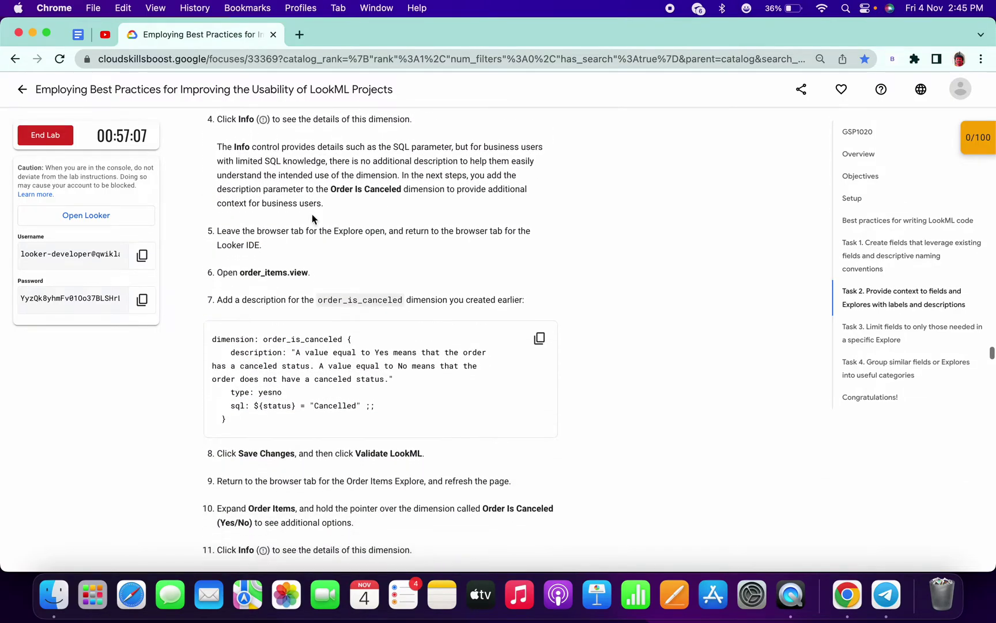
{"action": "left_click", "coordinate": [538, 343]}
Replace the order_is_canceled dimension in order_items.view with the described version, then return to the instructions.
{"action": "key", "text": "ctrl+Right"}
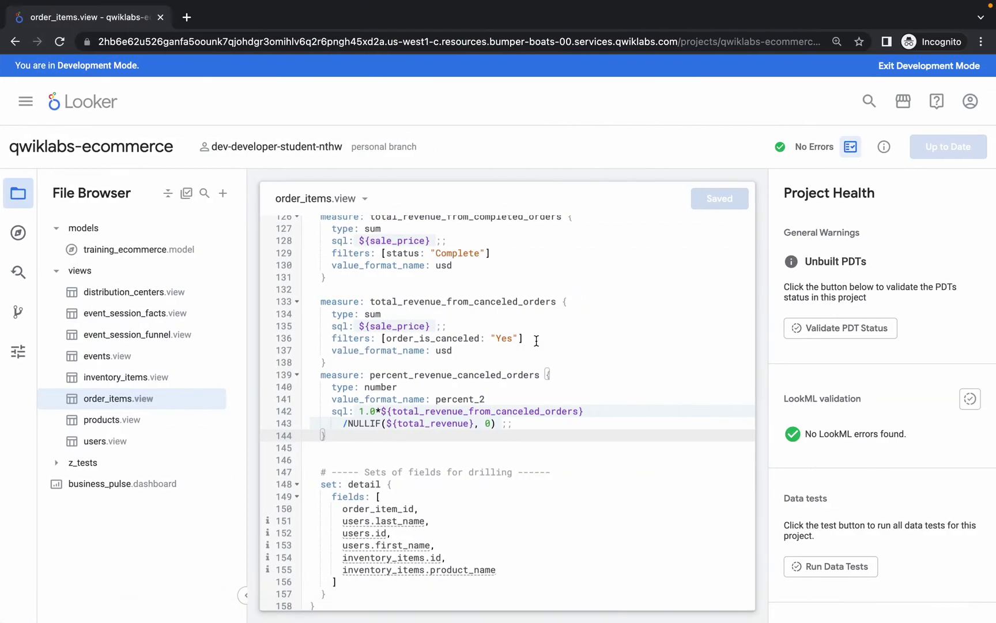
{"action": "scroll", "coordinate": [536, 340], "scroll_direction": "down", "scroll_amount": 5}
{"action": "scroll", "coordinate": [536, 341], "scroll_direction": "up", "scroll_amount": 1}
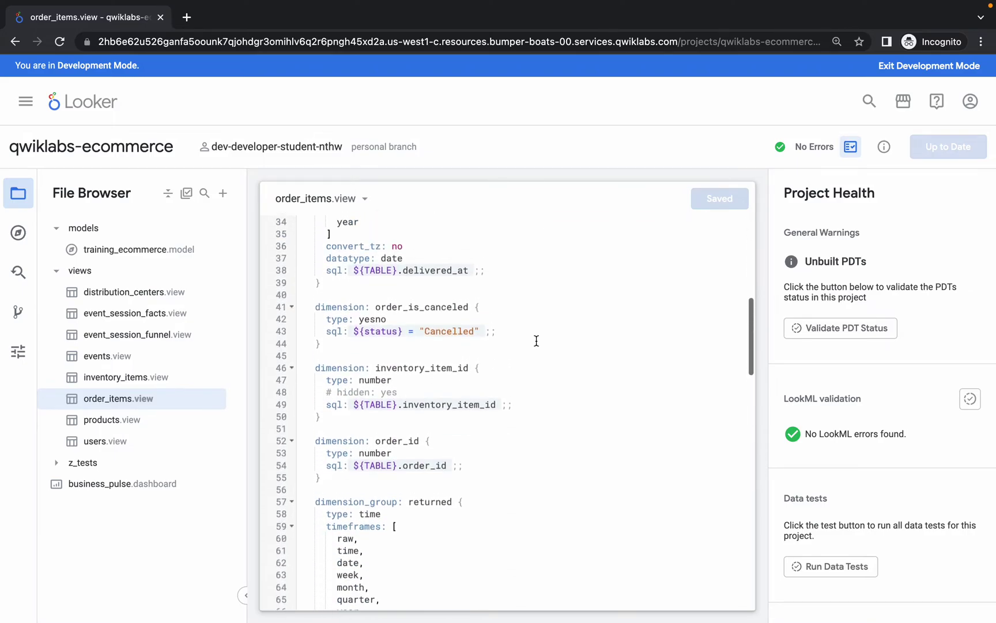
{"action": "scroll", "coordinate": [537, 341], "scroll_direction": "up", "scroll_amount": 2}
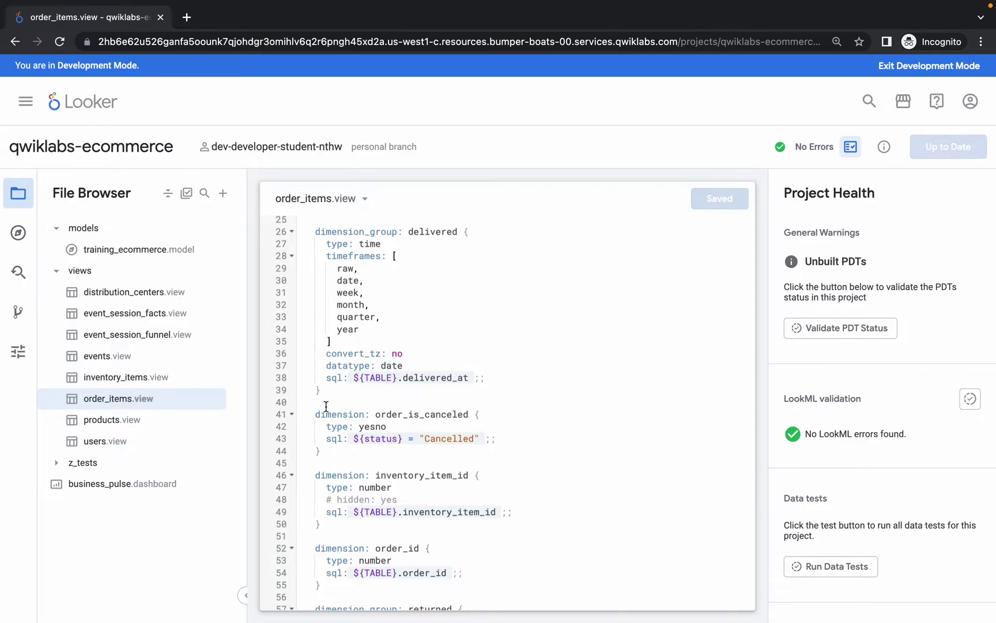
{"action": "left_click", "coordinate": [328, 450]}
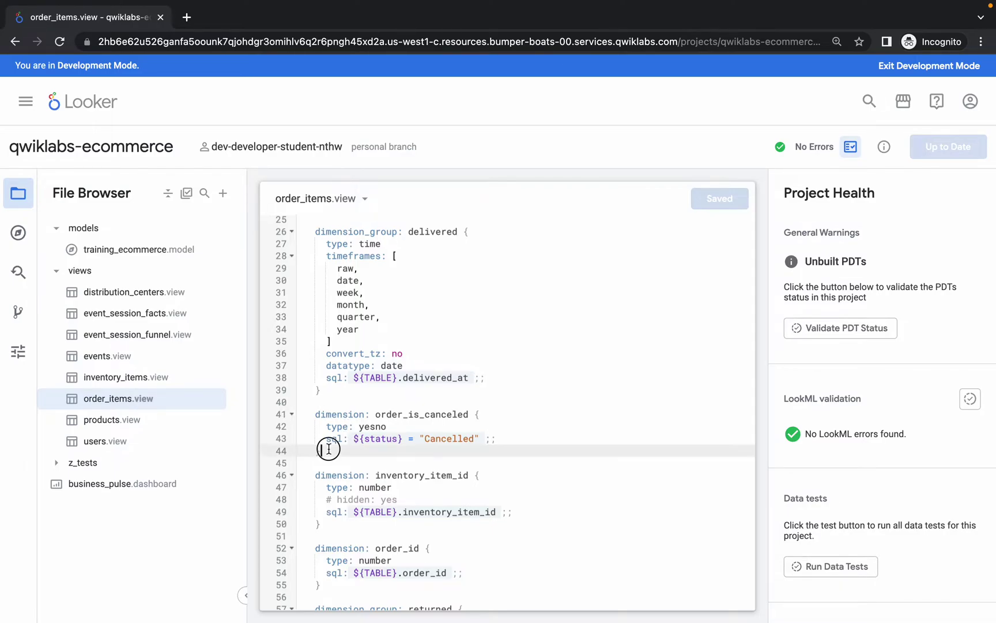
{"action": "left_click_drag", "start_coordinate": [329, 449], "coordinate": [314, 414]}
{"action": "key", "text": "ctrl+v"}
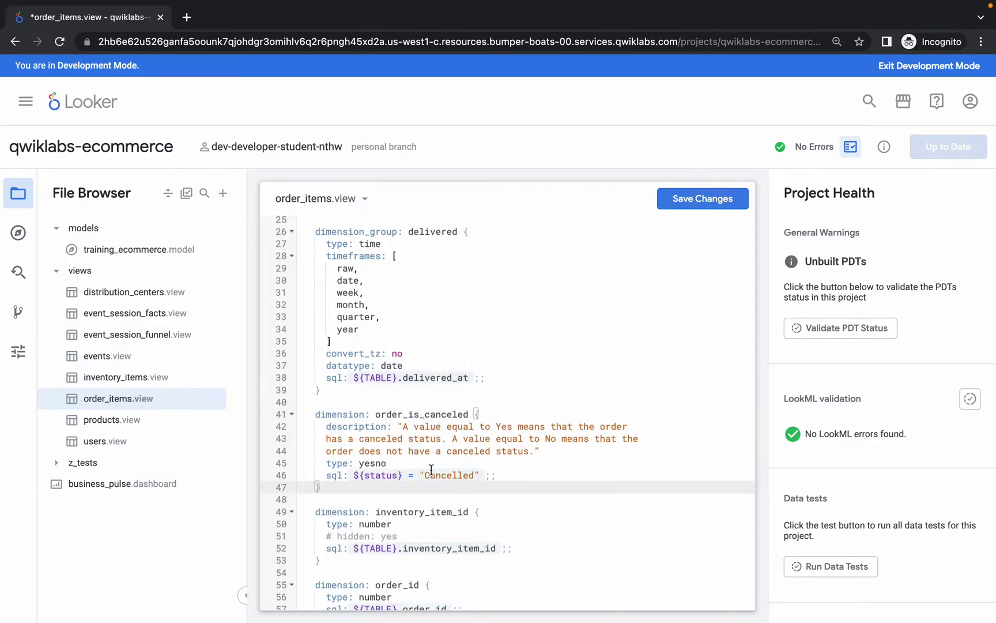
{"action": "key", "text": "ctrl+Left"}
{"action": "scroll", "coordinate": [391, 401], "scroll_direction": "down", "scroll_amount": 3}
{"action": "scroll", "coordinate": [390, 401], "scroll_direction": "down", "scroll_amount": 2}
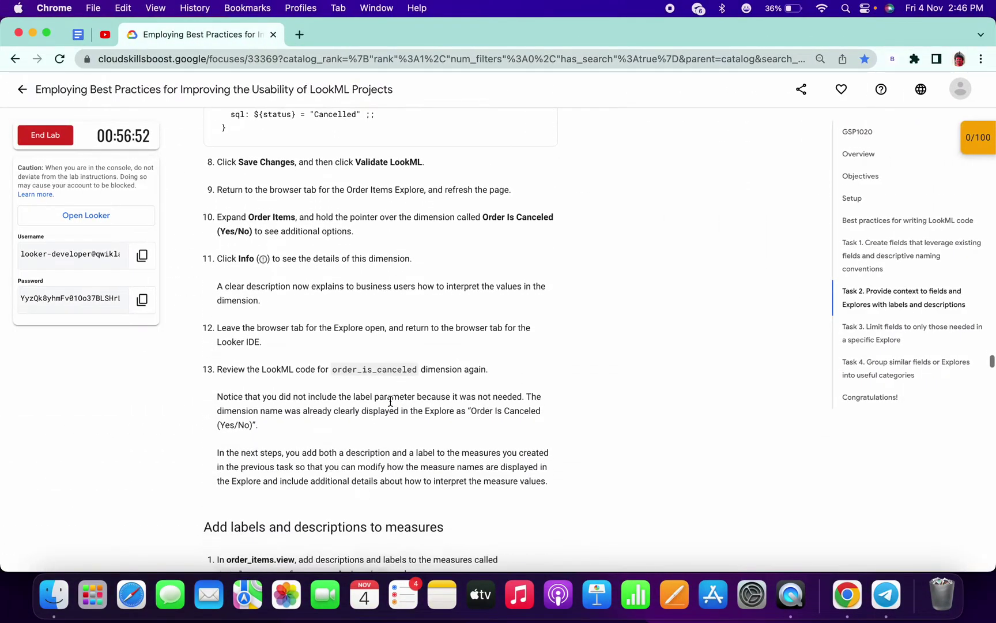
{"action": "scroll", "coordinate": [391, 401], "scroll_direction": "down", "scroll_amount": 5}
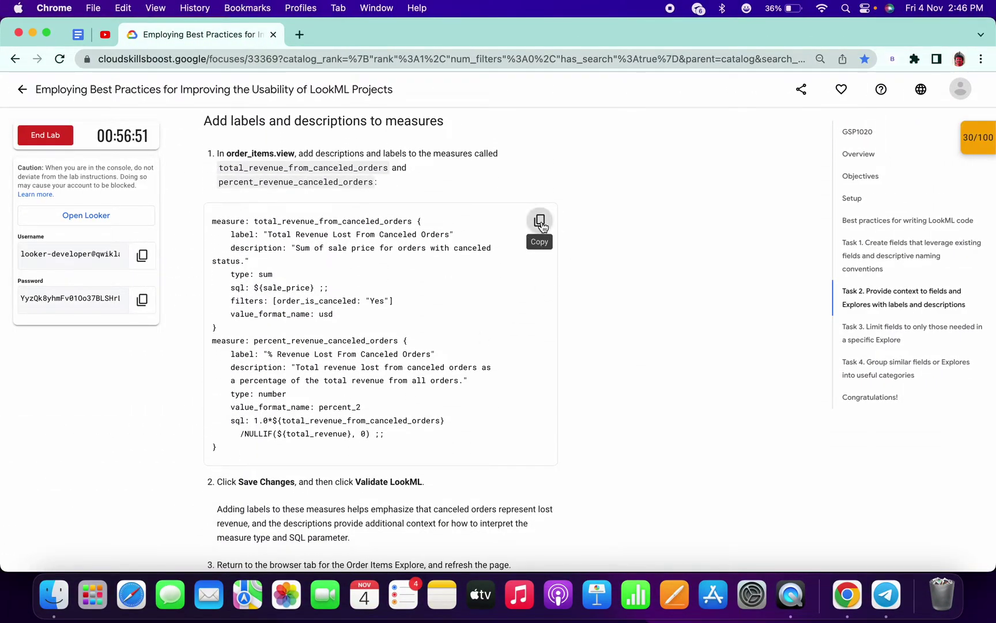
Replace both canceled-order revenue measures in order_items.view with the copied labelled, described versions.
{"action": "left_click", "coordinate": [542, 225]}
{"action": "key", "text": "ctrl+Right"}
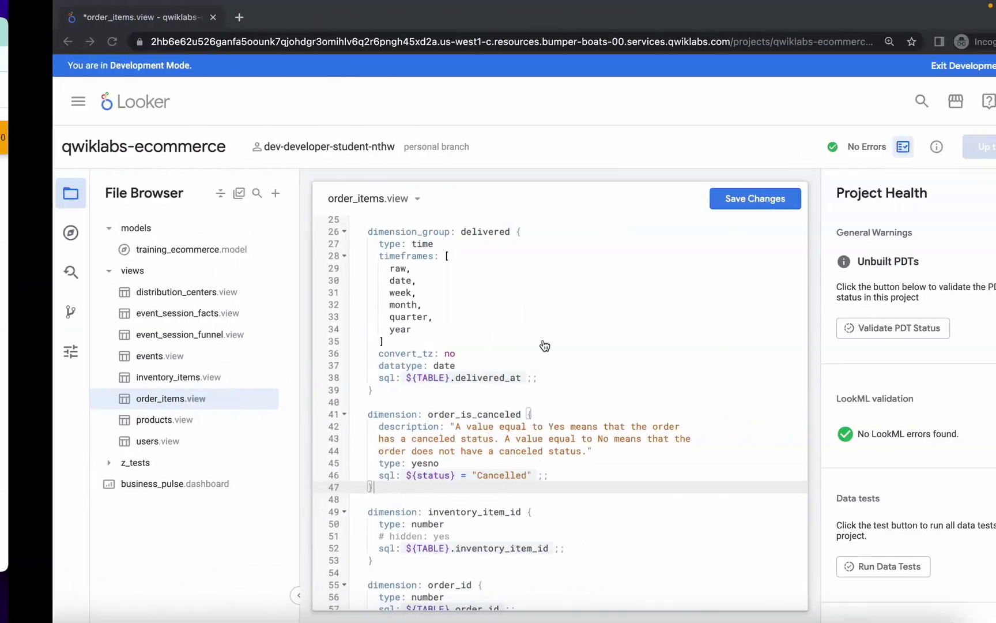
{"action": "scroll", "coordinate": [543, 405], "scroll_direction": "up", "scroll_amount": 5}
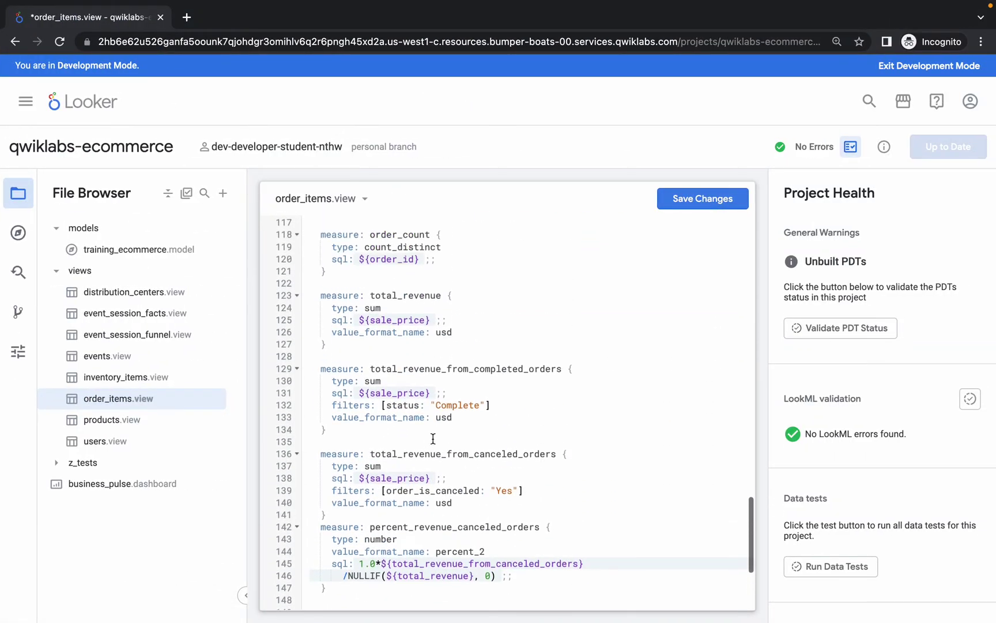
{"action": "scroll", "coordinate": [329, 412], "scroll_direction": "down", "scroll_amount": 2}
{"action": "left_click_drag", "start_coordinate": [319, 381], "coordinate": [340, 522]}
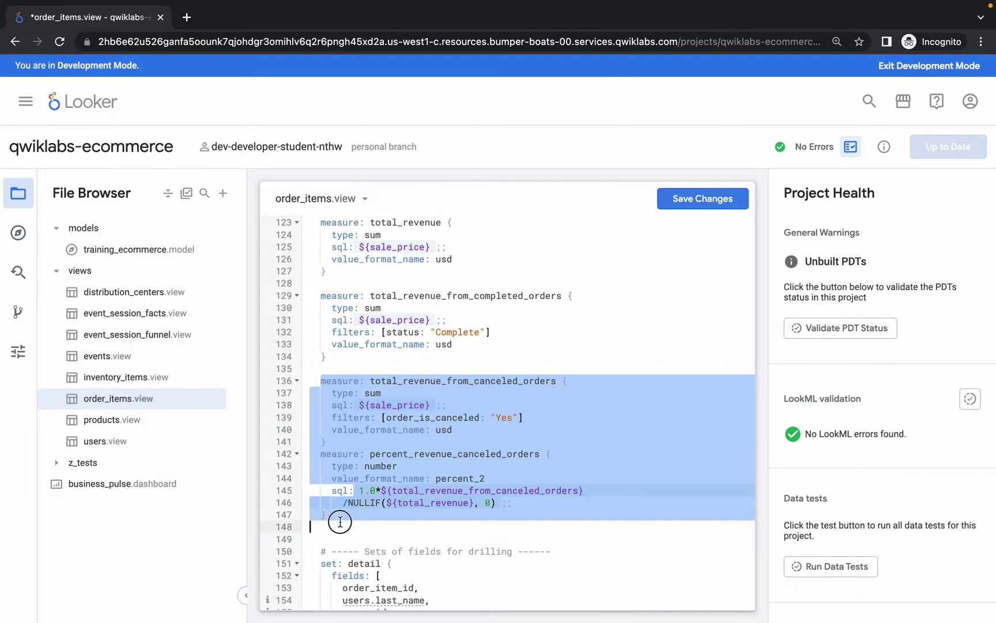
{"action": "key", "text": "Delete"}
{"action": "key", "text": "ctrl+v"}
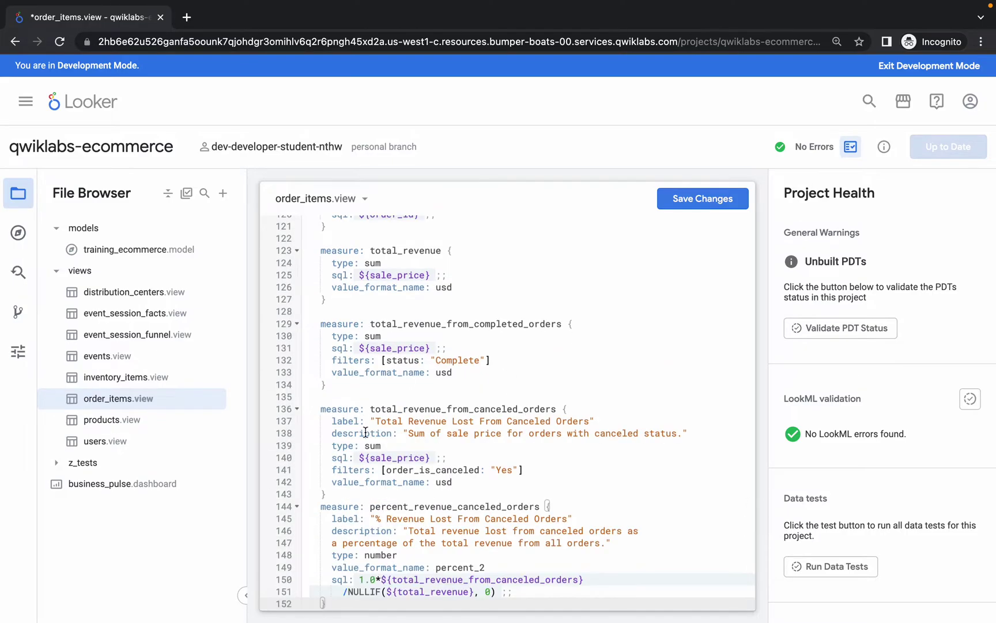
{"action": "scroll", "coordinate": [405, 432], "scroll_direction": "down", "scroll_amount": 5}
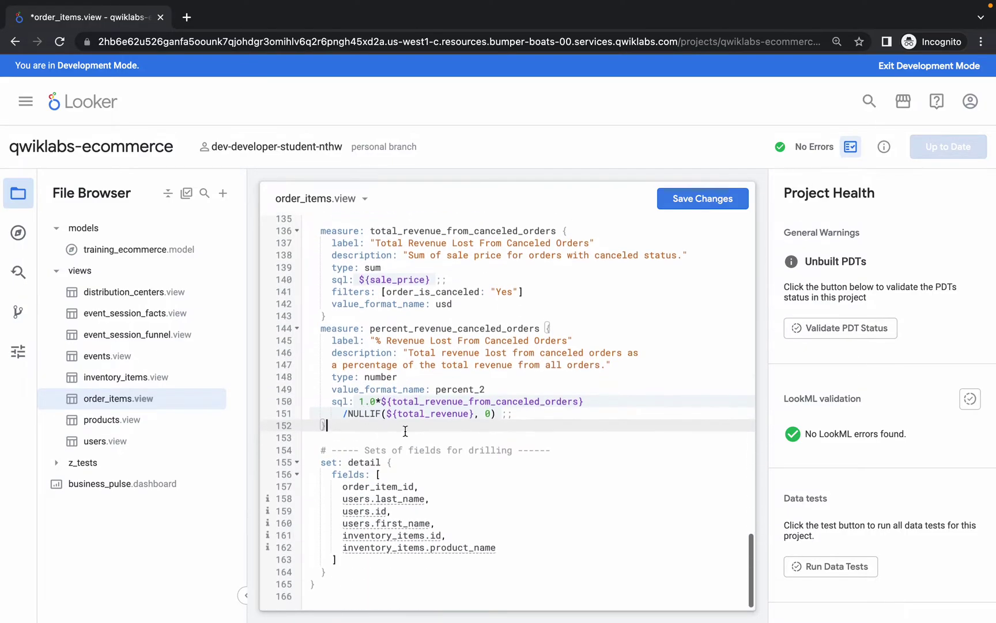
Save order_items.view and validate the LookML for errors.
{"action": "left_click", "coordinate": [684, 199]}
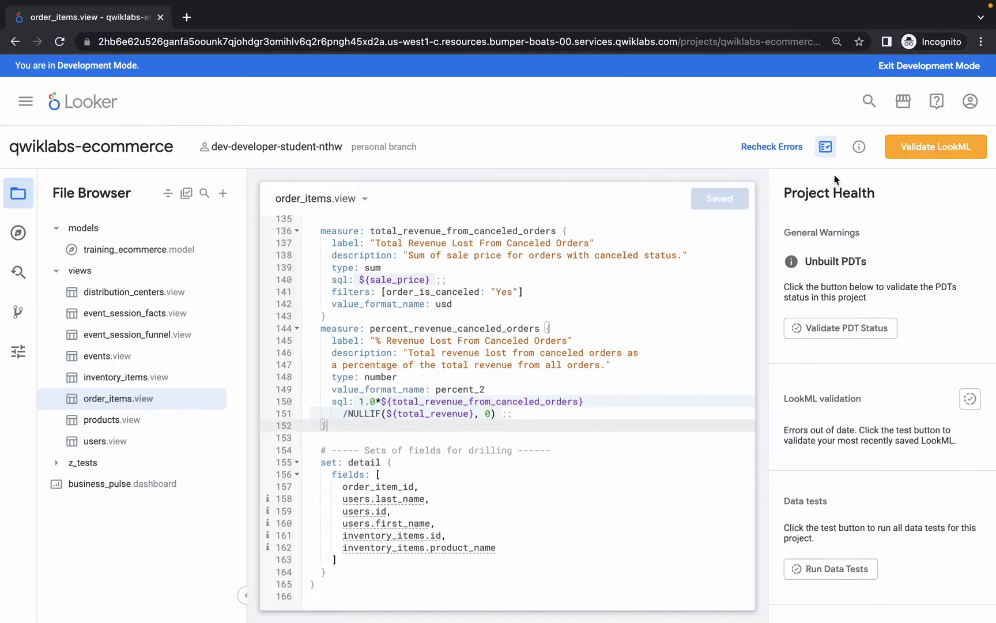
{"action": "left_click", "coordinate": [906, 152]}
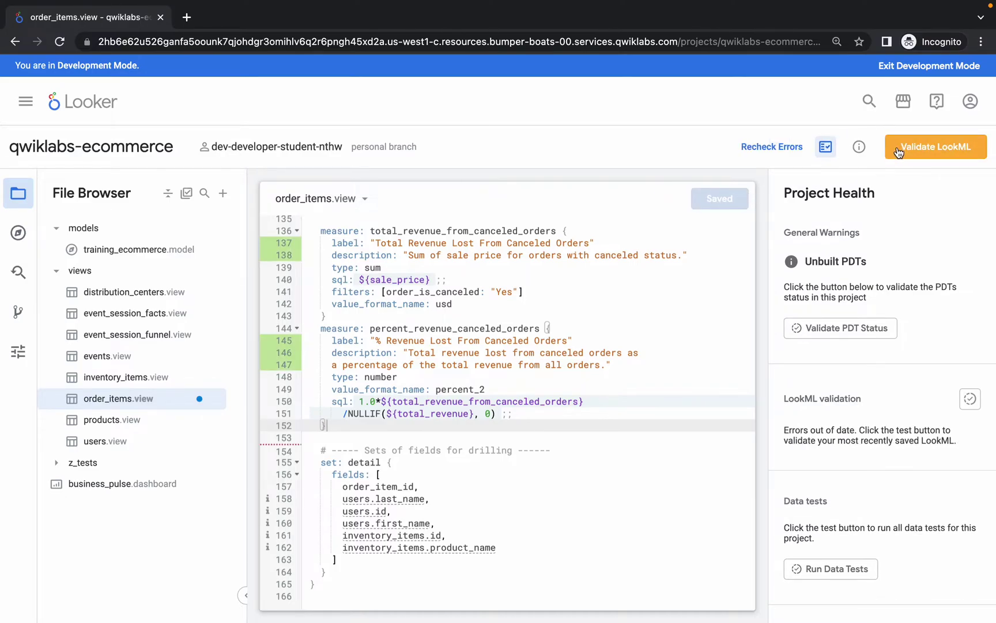
{"action": "left_click", "coordinate": [906, 149]}
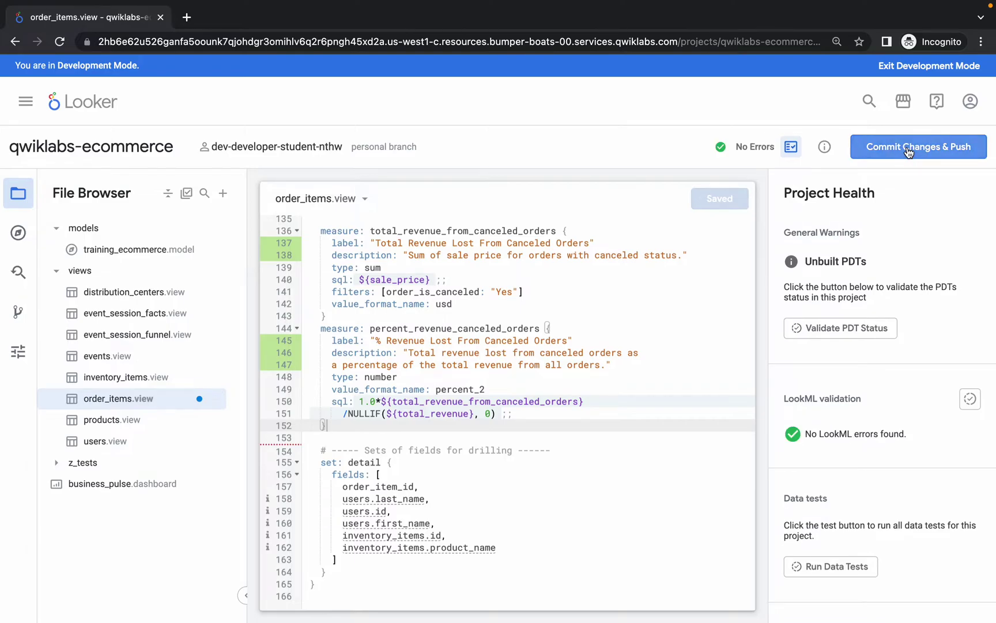
Commit and push the order_items.view changes with a message, then deploy to production.
{"action": "left_click", "coordinate": [907, 149]}
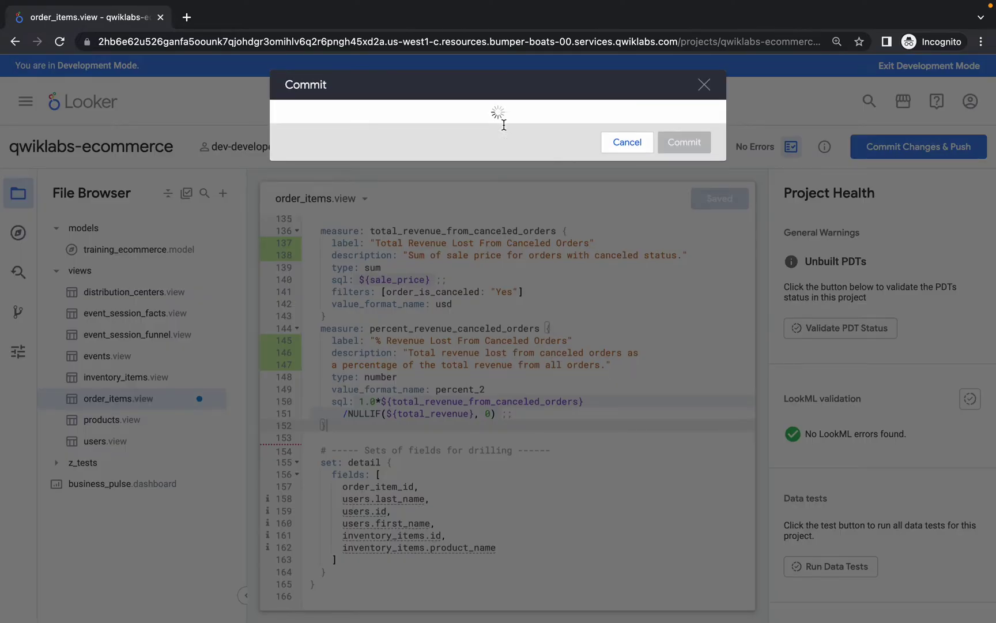
{"action": "left_click", "coordinate": [504, 125]}
{"action": "type", "text": "commit2"}
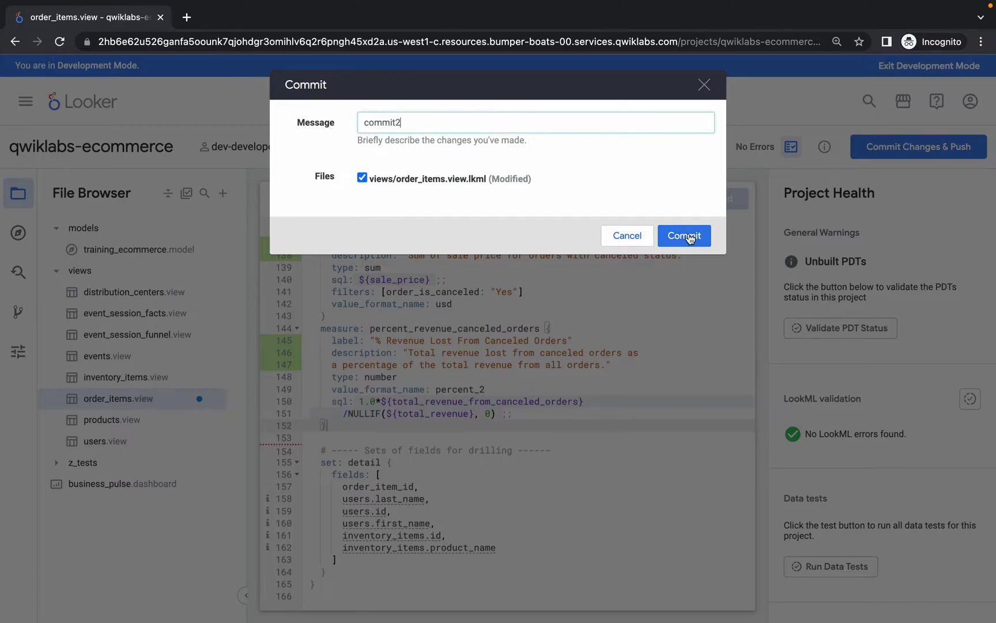
{"action": "left_click", "coordinate": [683, 236]}
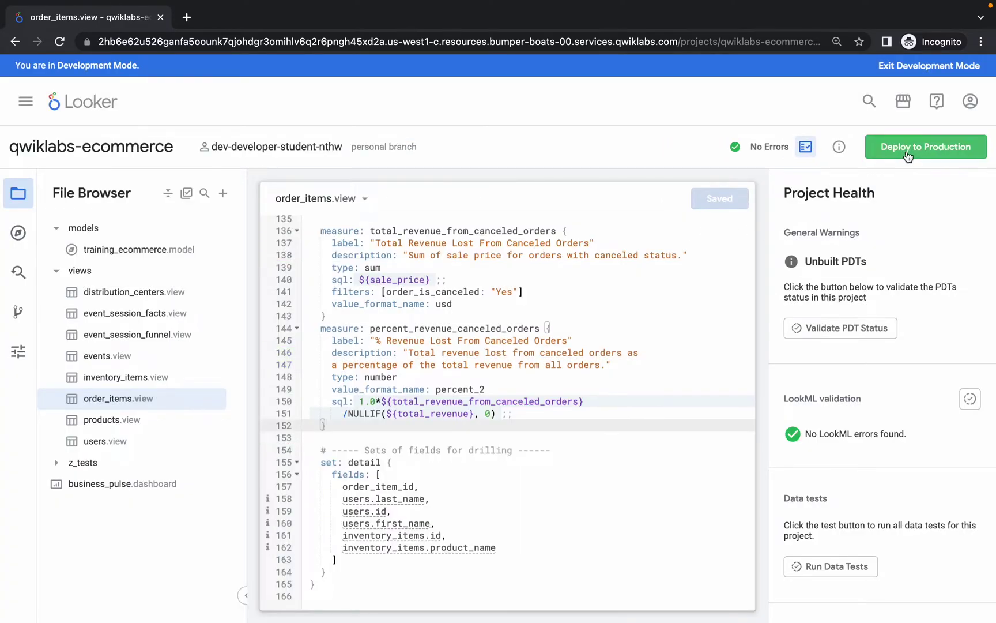
{"action": "left_click", "coordinate": [907, 156]}
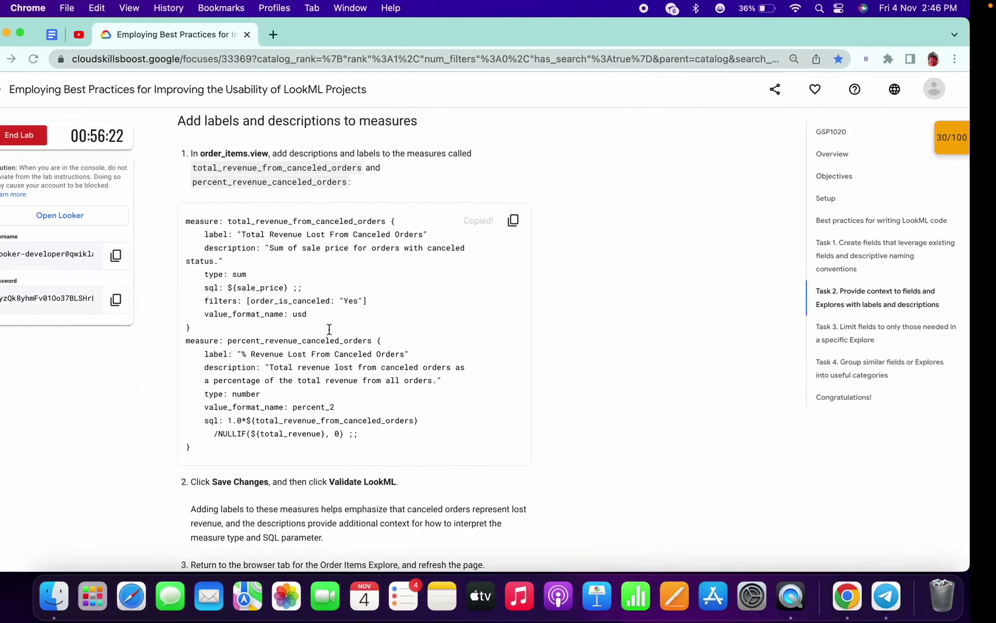
{"action": "scroll", "coordinate": [328, 329], "scroll_direction": "down", "scroll_amount": 5}
{"action": "scroll", "coordinate": [329, 329], "scroll_direction": "down", "scroll_amount": 5}
{"action": "scroll", "coordinate": [329, 329], "scroll_direction": "down", "scroll_amount": 5}
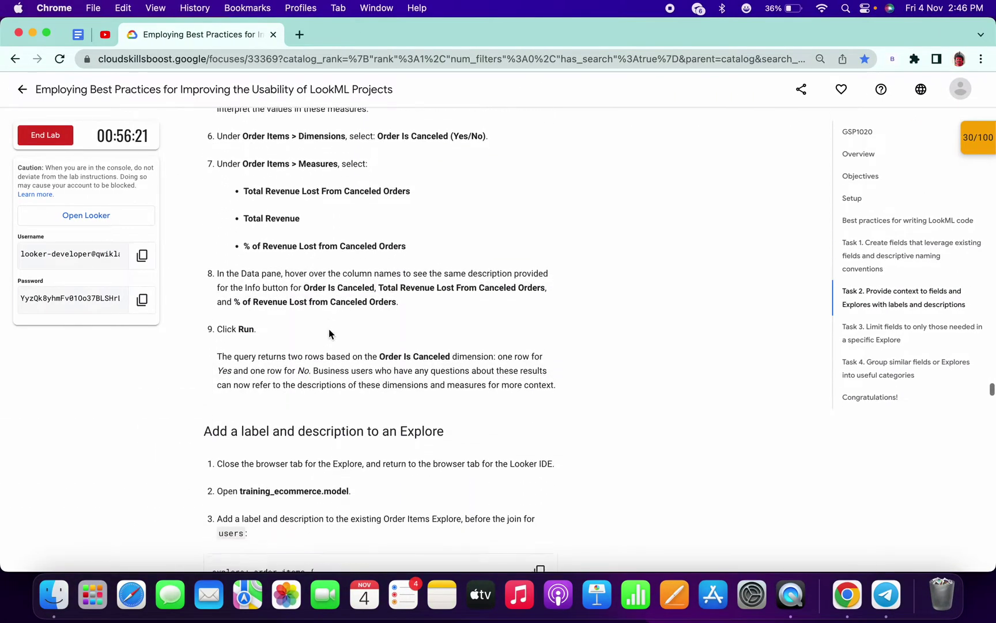
{"action": "scroll", "coordinate": [329, 329], "scroll_direction": "down", "scroll_amount": 5}
{"action": "scroll", "coordinate": [329, 329], "scroll_direction": "down", "scroll_amount": 3}
{"action": "scroll", "coordinate": [329, 329], "scroll_direction": "up", "scroll_amount": 3}
{"action": "scroll", "coordinate": [328, 329], "scroll_direction": "up", "scroll_amount": 2}
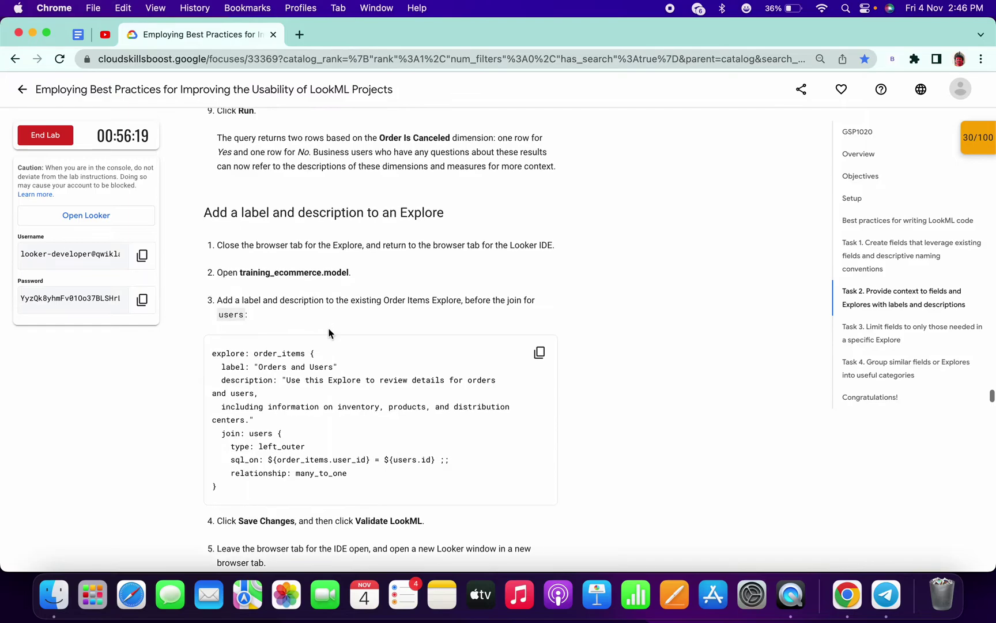
Copy the order_items Explore code with its label and description from the instructions.
{"action": "left_click_drag", "start_coordinate": [212, 216], "coordinate": [298, 215]}
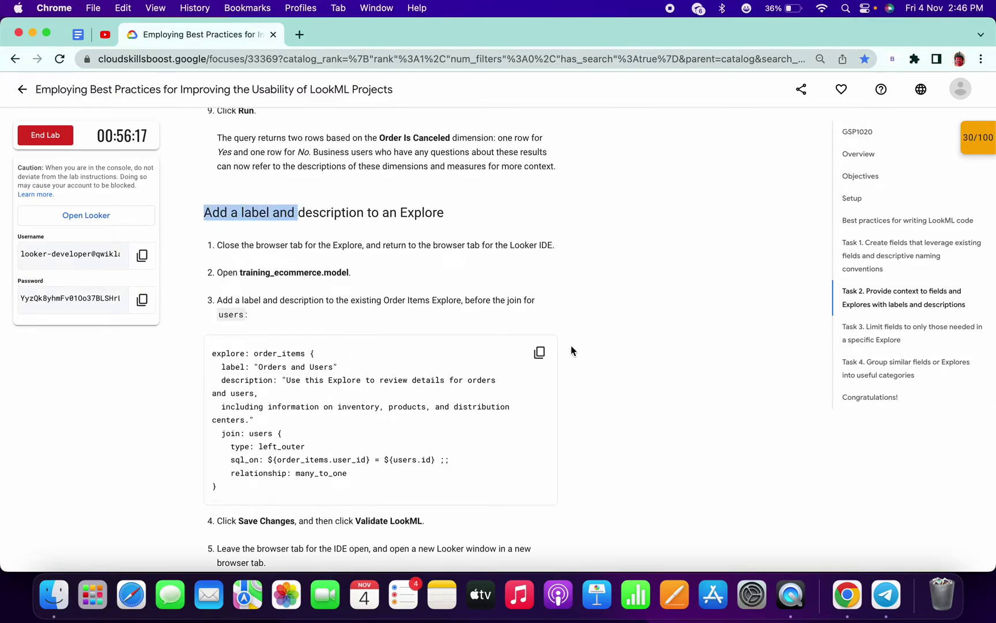
{"action": "left_click", "coordinate": [538, 352]}
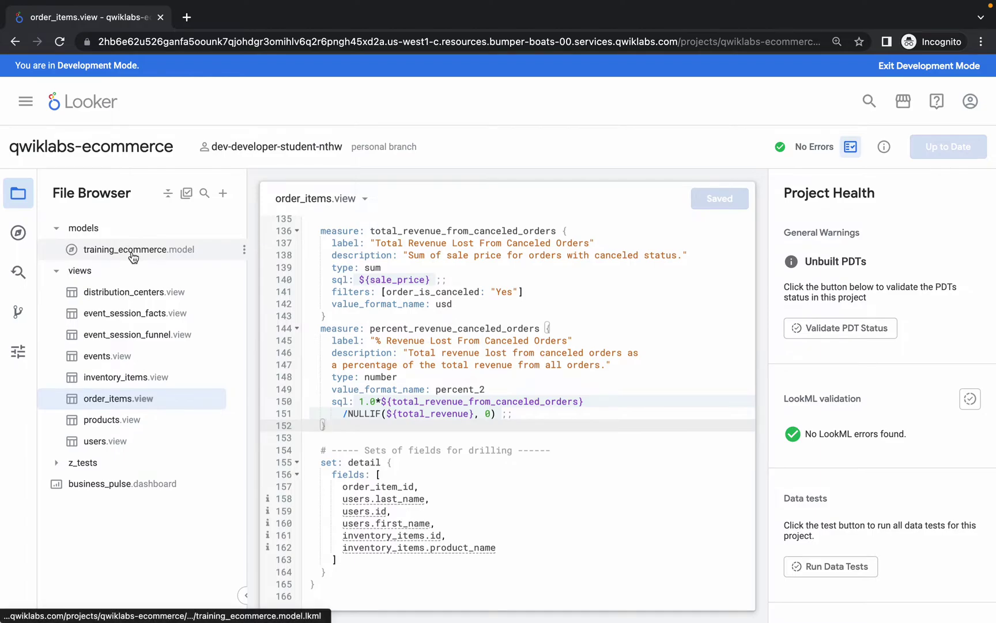
In training_ecommerce.model, replace the order_items Explore and users join with the 'Orders and Users' labelled block.
{"action": "left_click", "coordinate": [132, 257]}
{"action": "scroll", "coordinate": [341, 360], "scroll_direction": "down", "scroll_amount": 2}
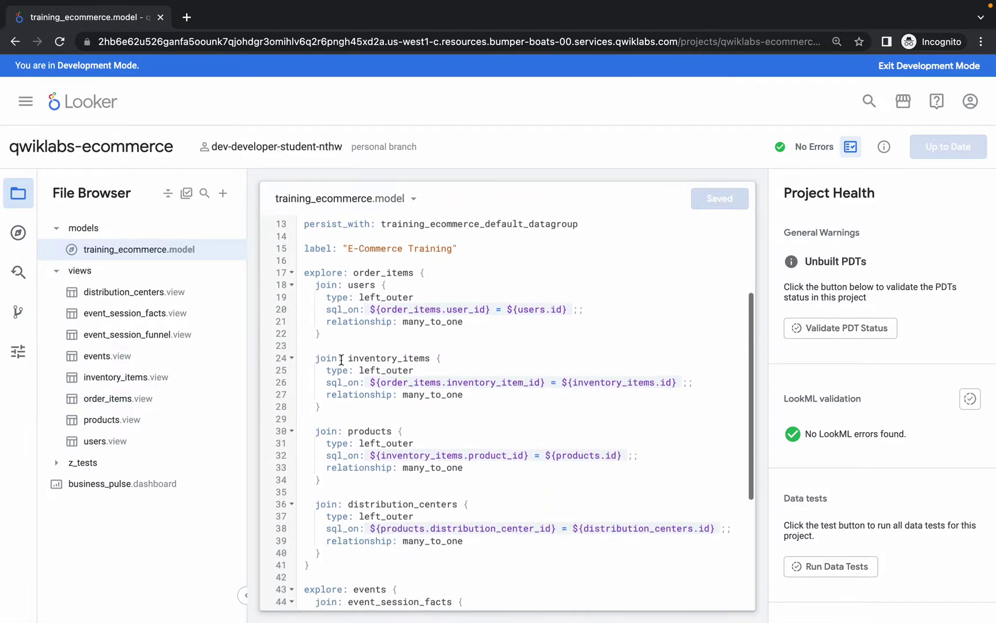
{"action": "scroll", "coordinate": [341, 360], "scroll_direction": "down", "scroll_amount": 2}
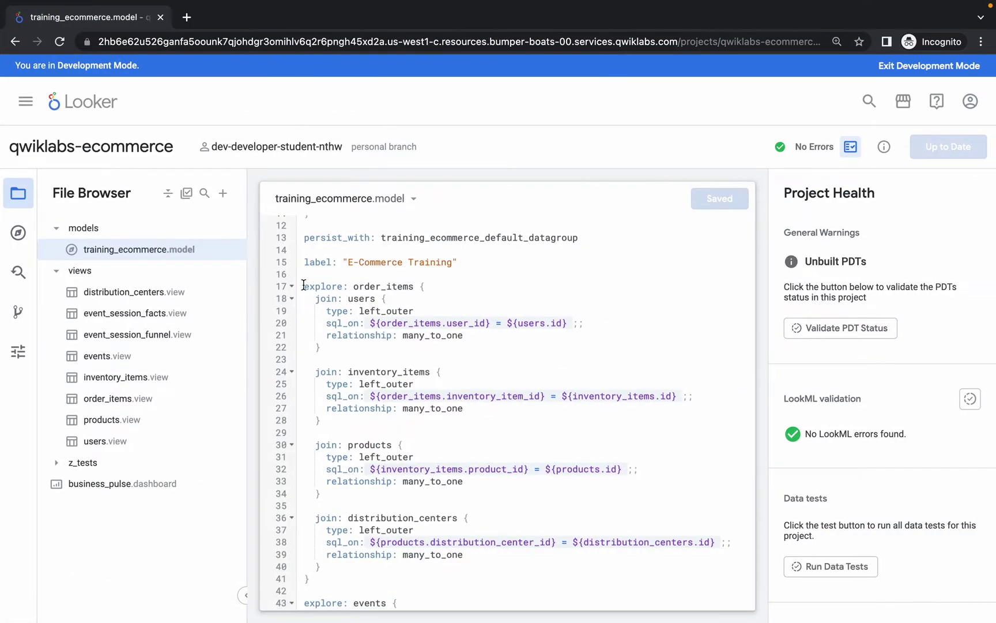
{"action": "left_click_drag", "start_coordinate": [304, 286], "coordinate": [342, 354]}
{"action": "key", "text": "BackSpace"}
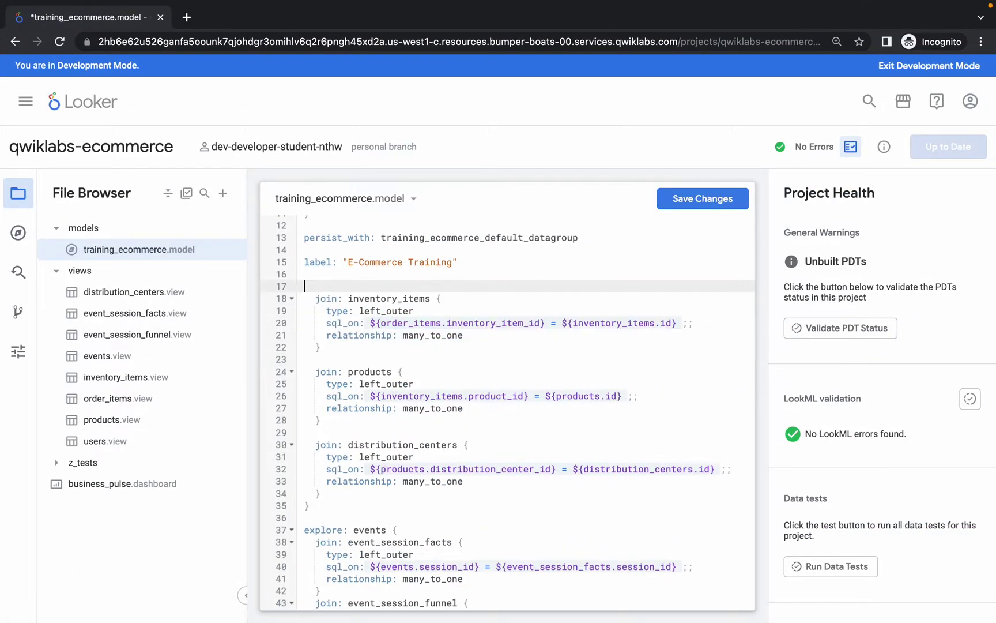
{"action": "key", "text": "super+v"}
{"action": "key", "text": "Return"}
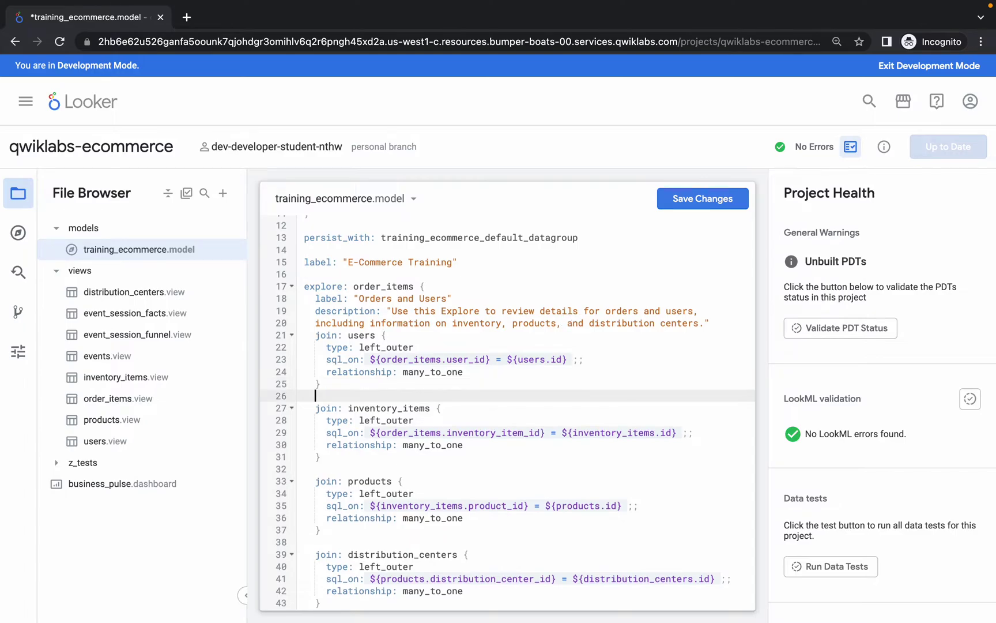
Save and validate the labelled Explore model changes, then commit them with a message.
{"action": "left_click", "coordinate": [702, 199]}
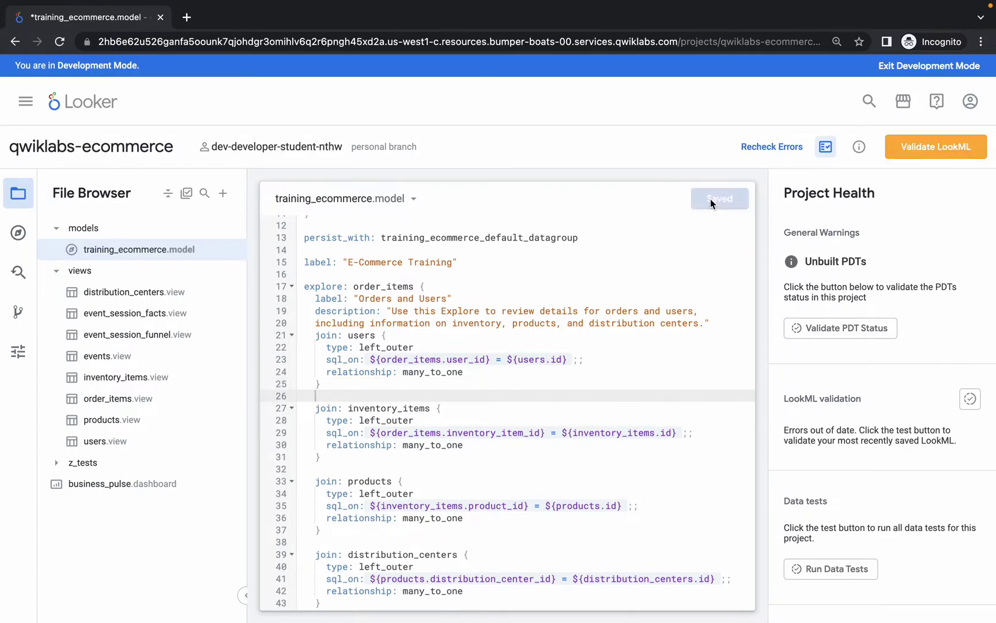
{"action": "left_click", "coordinate": [920, 155]}
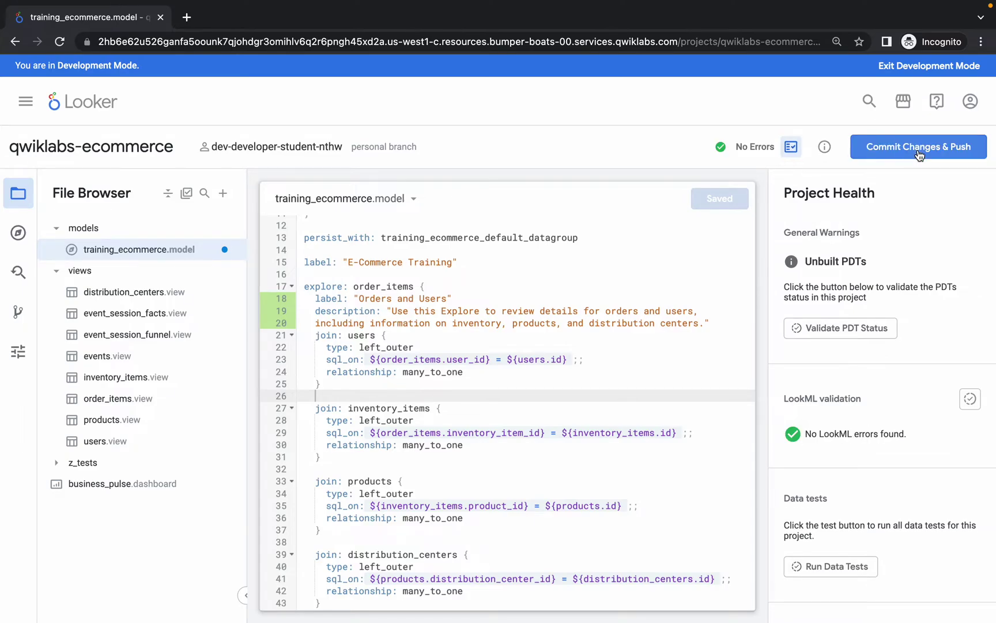
{"action": "left_click", "coordinate": [919, 155]}
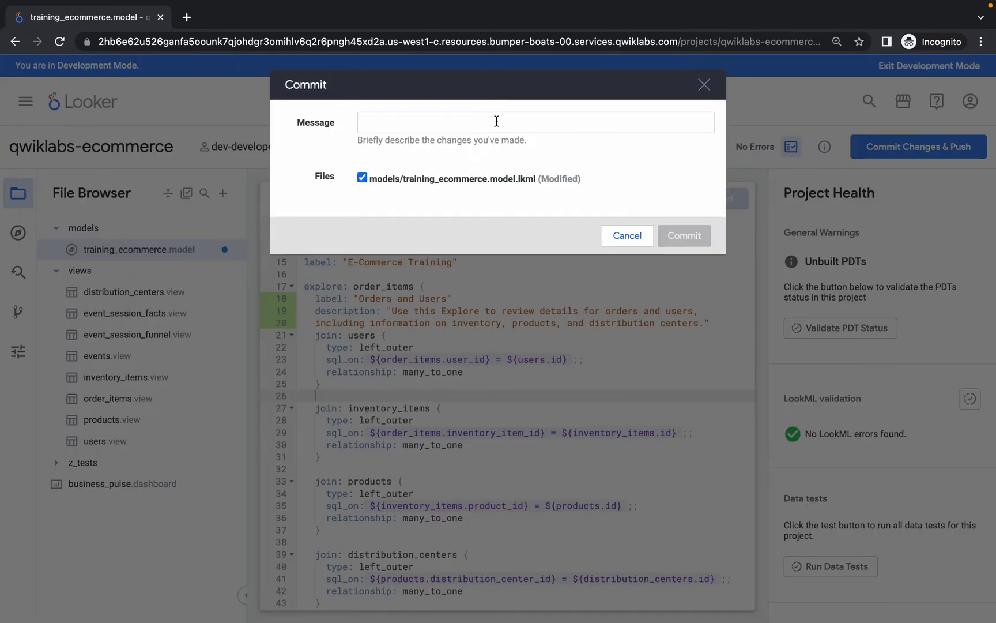
{"action": "left_click", "coordinate": [497, 122]}
{"action": "type", "text": "commit2"}
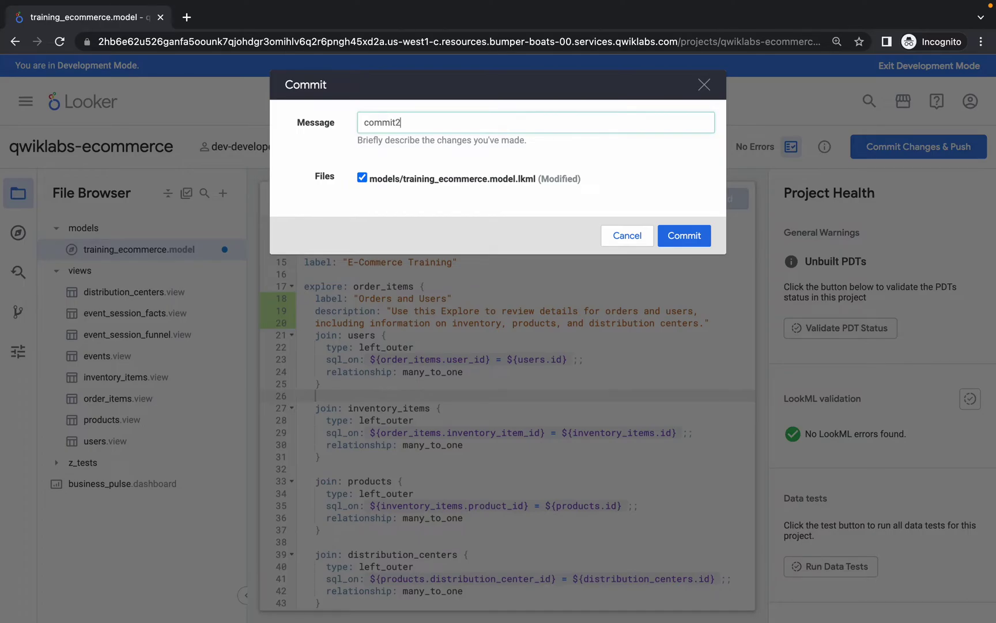
{"action": "left_click", "coordinate": [683, 237]}
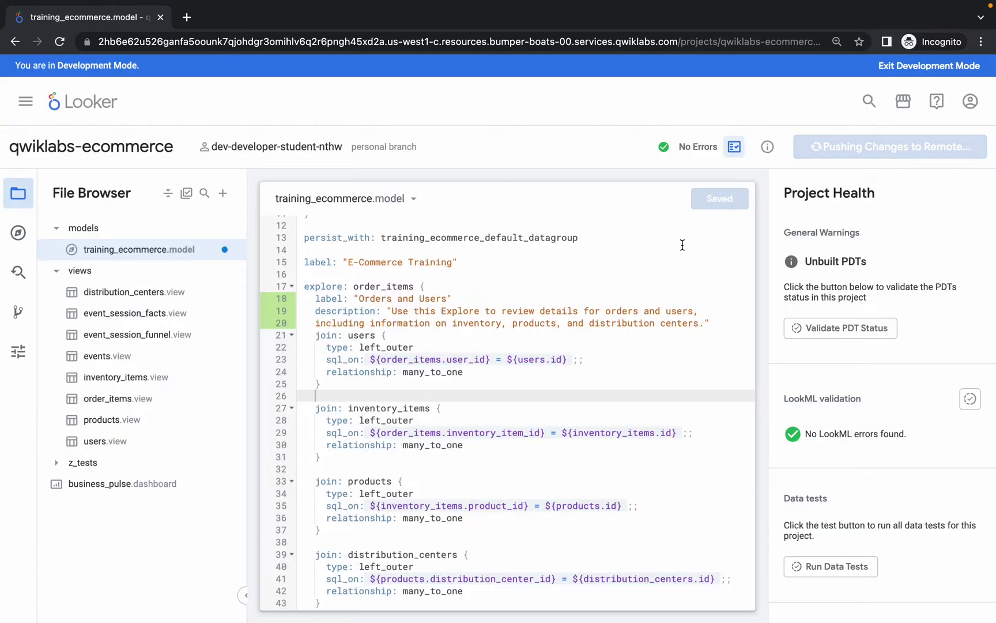
{"action": "scroll", "coordinate": [503, 326], "scroll_direction": "down", "scroll_amount": 5}
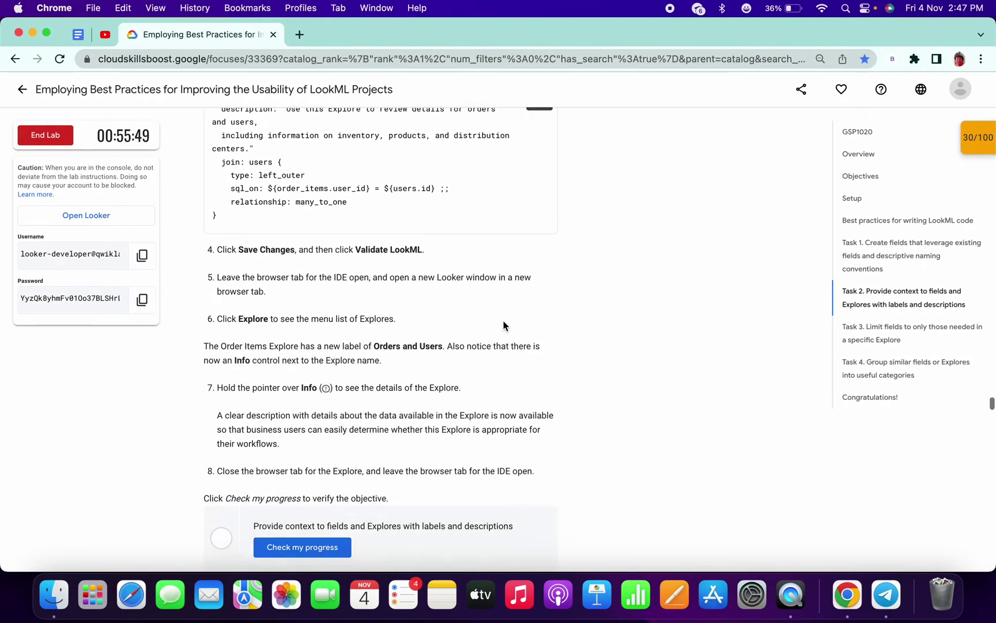
{"action": "scroll", "coordinate": [504, 326], "scroll_direction": "down", "scroll_amount": 3}
{"action": "scroll", "coordinate": [503, 325], "scroll_direction": "down", "scroll_amount": 1}
Run the Task 2 progress check, then deploy the committed Explore changes to production.
{"action": "left_click", "coordinate": [308, 400]}
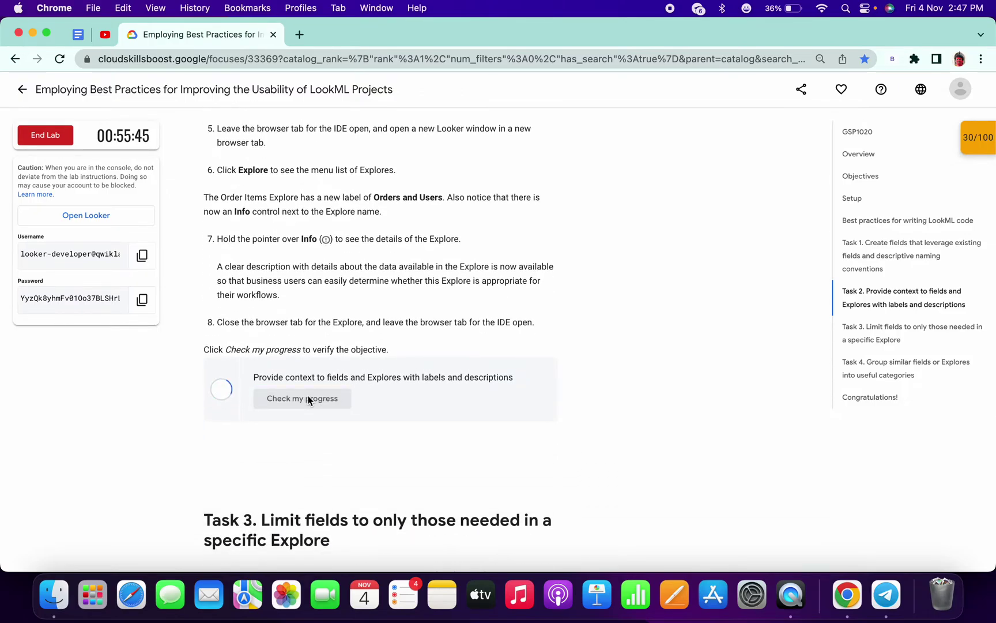
{"action": "left_click", "coordinate": [308, 400]}
{"action": "key", "text": "ctrl+Right"}
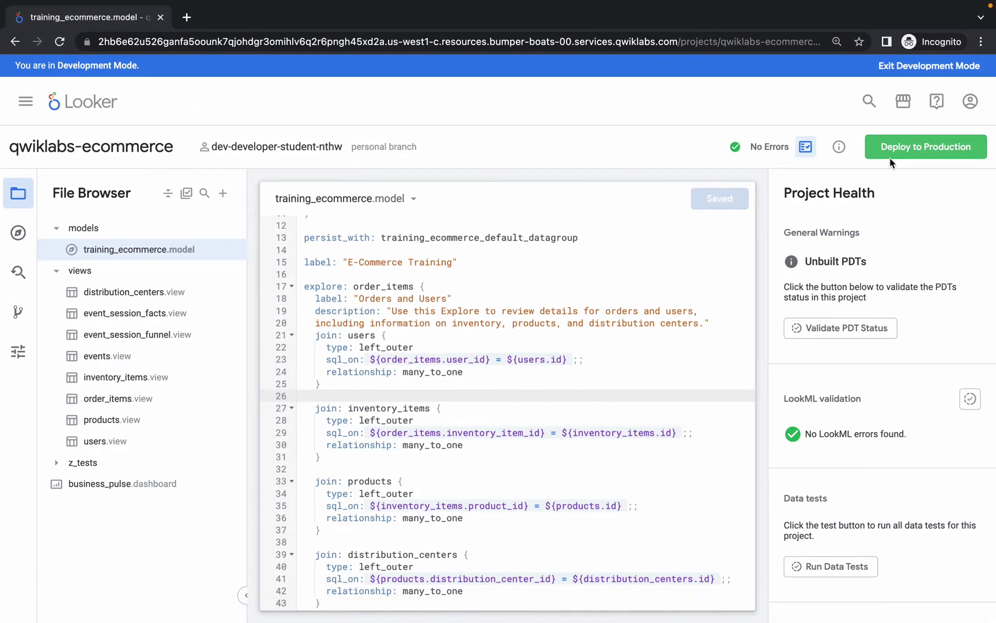
{"action": "left_click", "coordinate": [905, 155]}
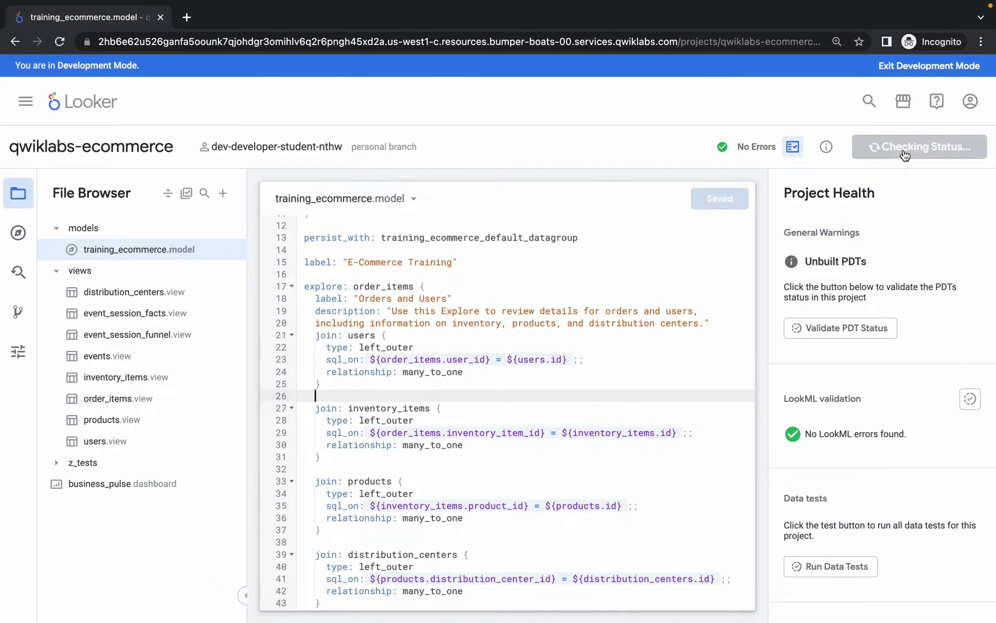
Recheck Task 2, review the Task 3 'hidden: yes' instructions, and open users.view.
{"action": "key", "text": "ctrl+Left"}
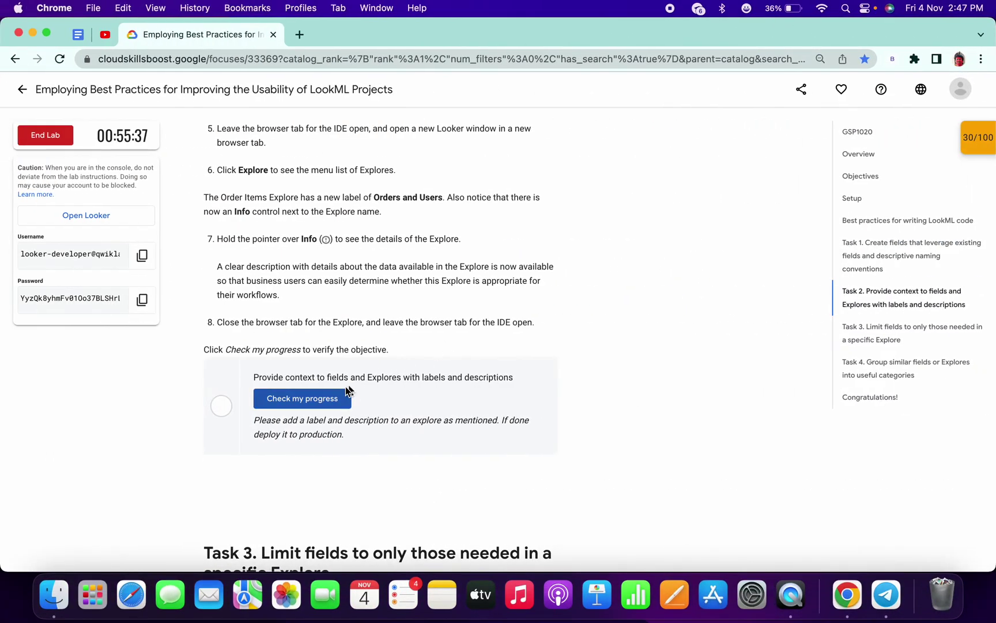
{"action": "left_click", "coordinate": [321, 399]}
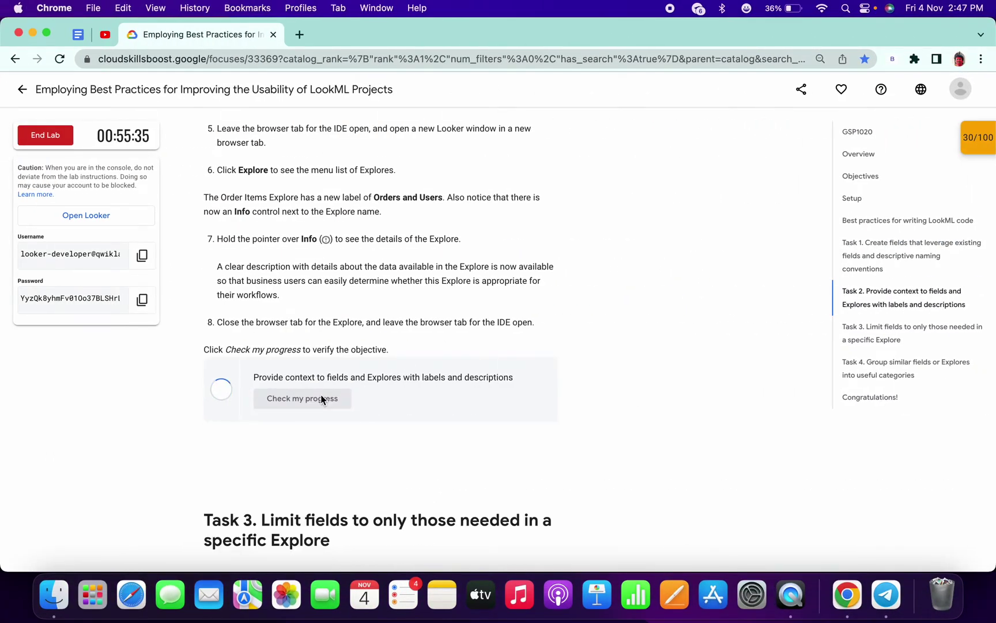
{"action": "scroll", "coordinate": [321, 394], "scroll_direction": "down", "scroll_amount": 4}
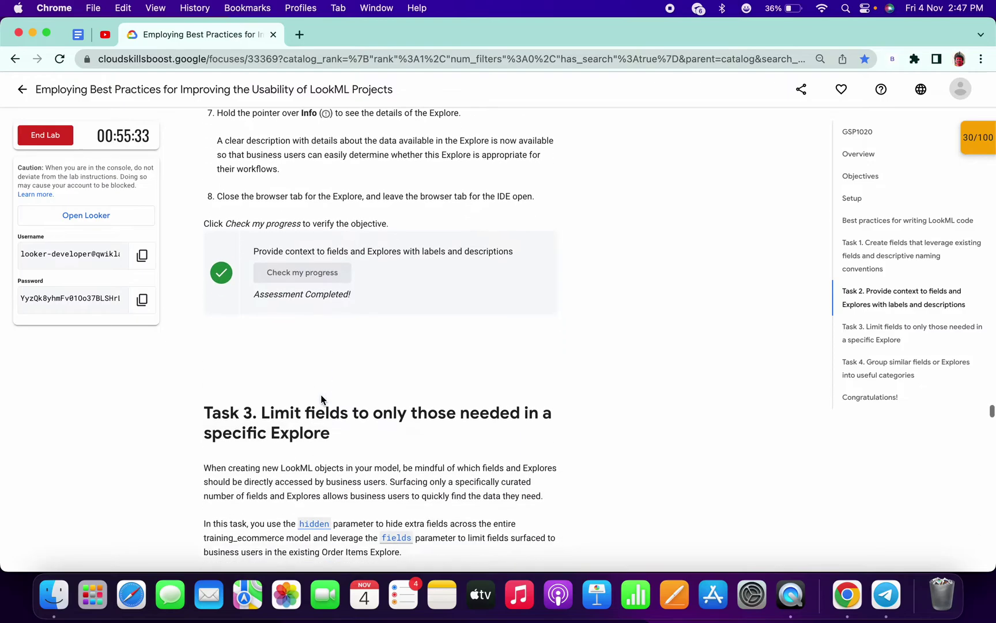
{"action": "scroll", "coordinate": [294, 335], "scroll_direction": "down", "scroll_amount": 3}
{"action": "left_click_drag", "start_coordinate": [206, 233], "coordinate": [310, 255]}
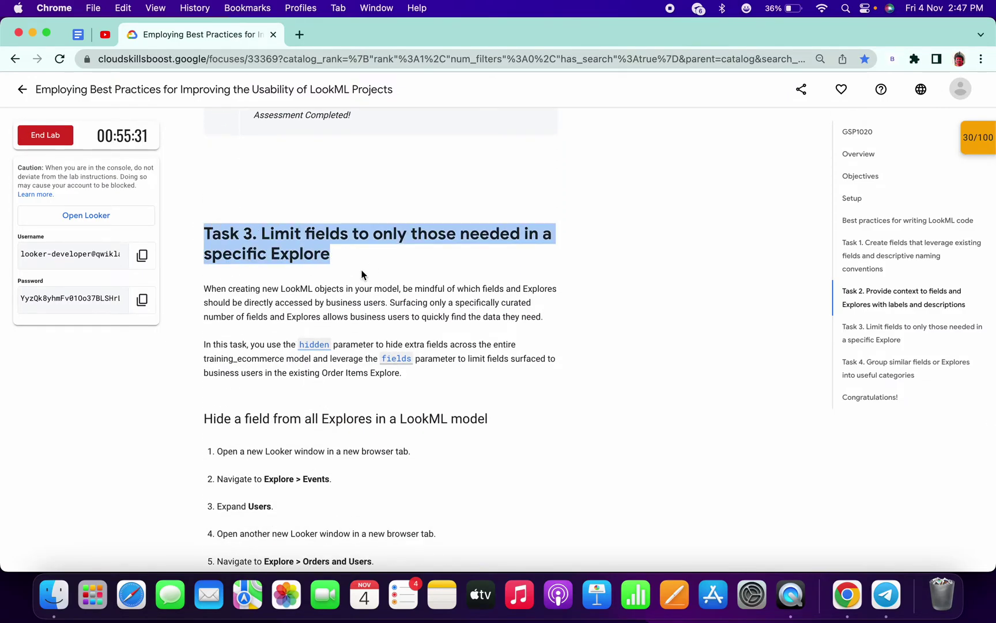
{"action": "scroll", "coordinate": [362, 275], "scroll_direction": "down", "scroll_amount": 2}
{"action": "scroll", "coordinate": [362, 274], "scroll_direction": "down", "scroll_amount": 2}
{"action": "scroll", "coordinate": [361, 273], "scroll_direction": "down", "scroll_amount": 4}
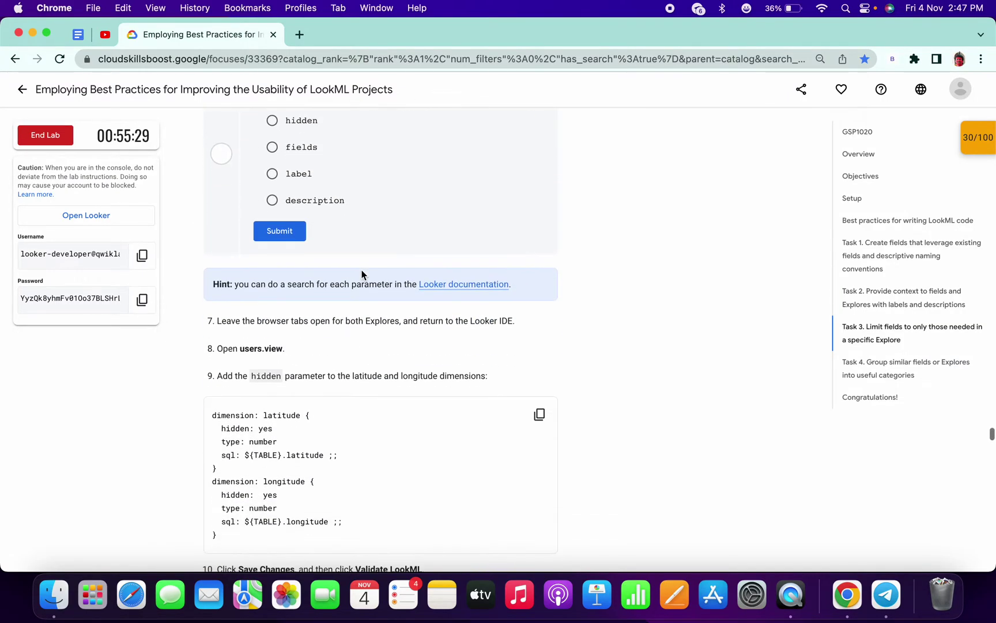
{"action": "left_click_drag", "start_coordinate": [237, 348], "coordinate": [286, 348]}
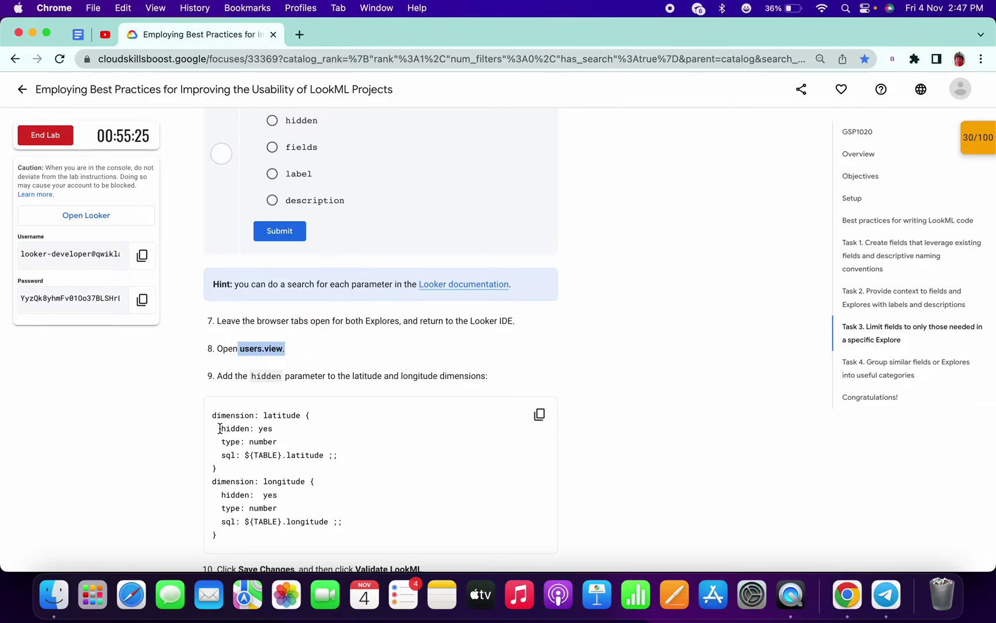
{"action": "left_click_drag", "start_coordinate": [220, 428], "coordinate": [274, 429]}
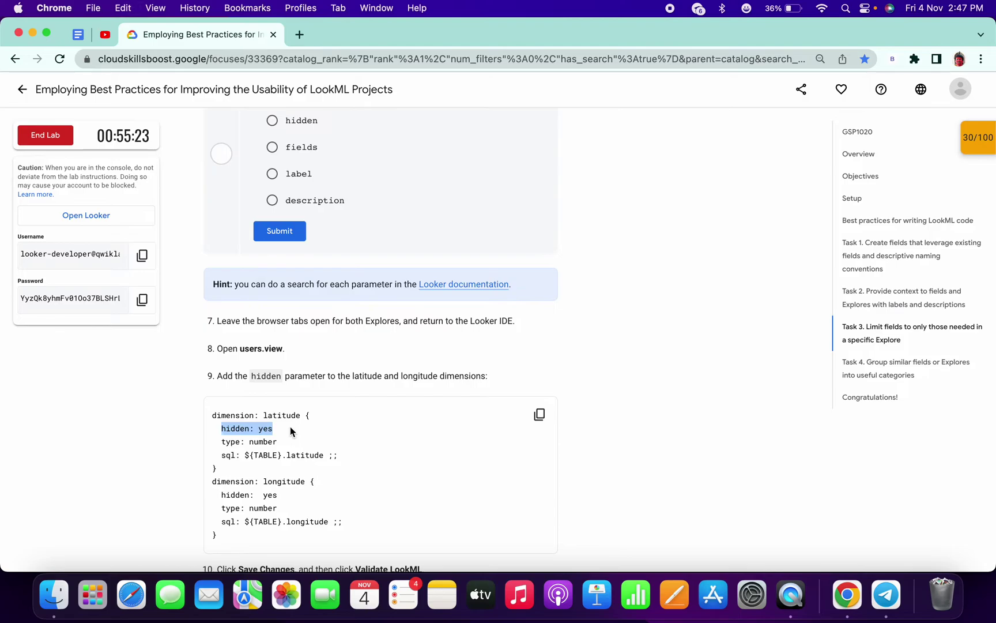
{"action": "key", "text": "ctrl+Right"}
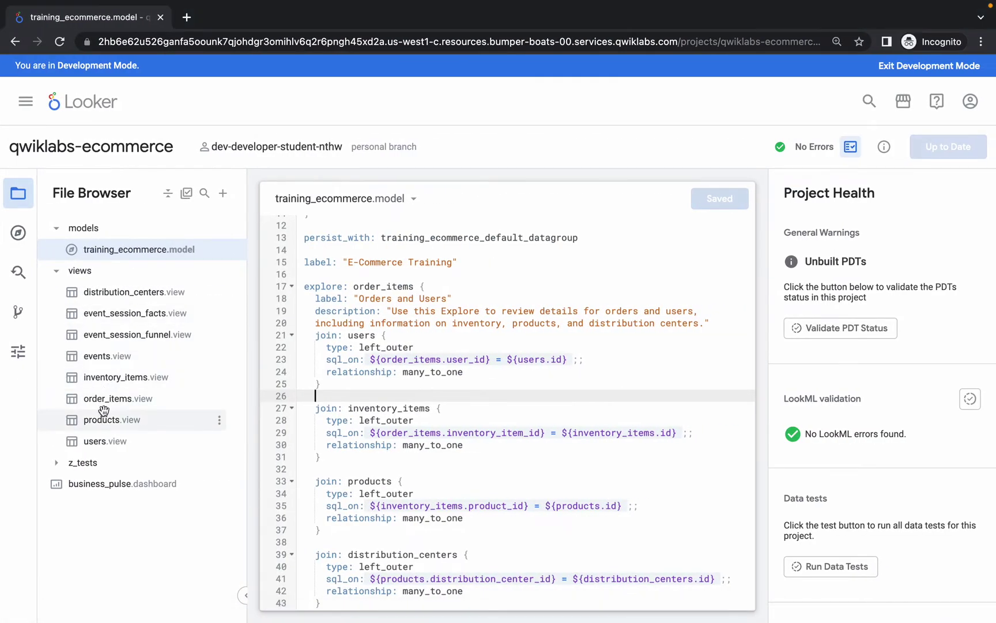
{"action": "left_click", "coordinate": [112, 442]}
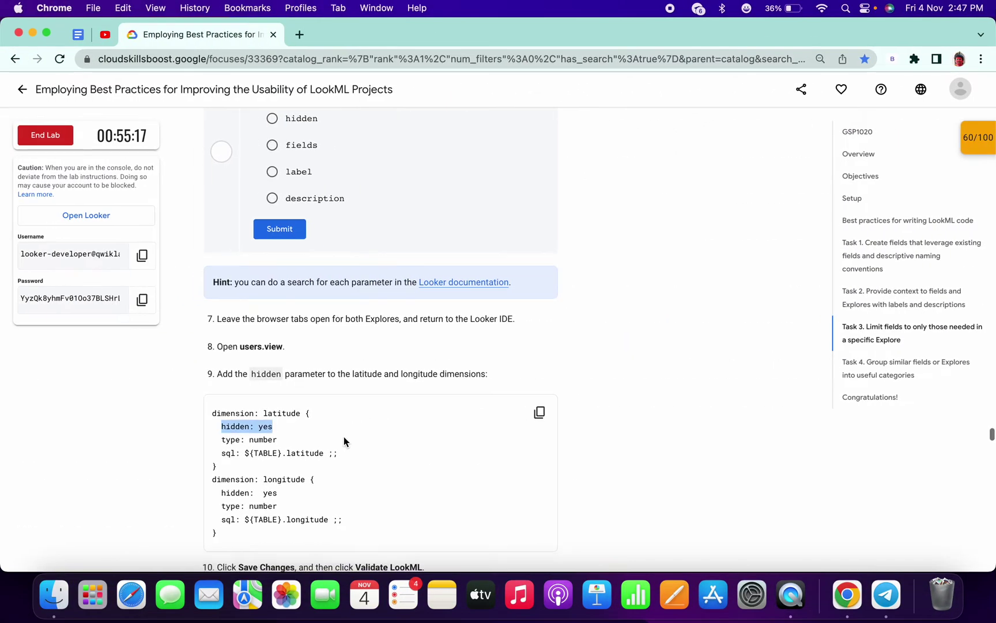
{"action": "scroll", "coordinate": [343, 437], "scroll_direction": "down", "scroll_amount": 2}
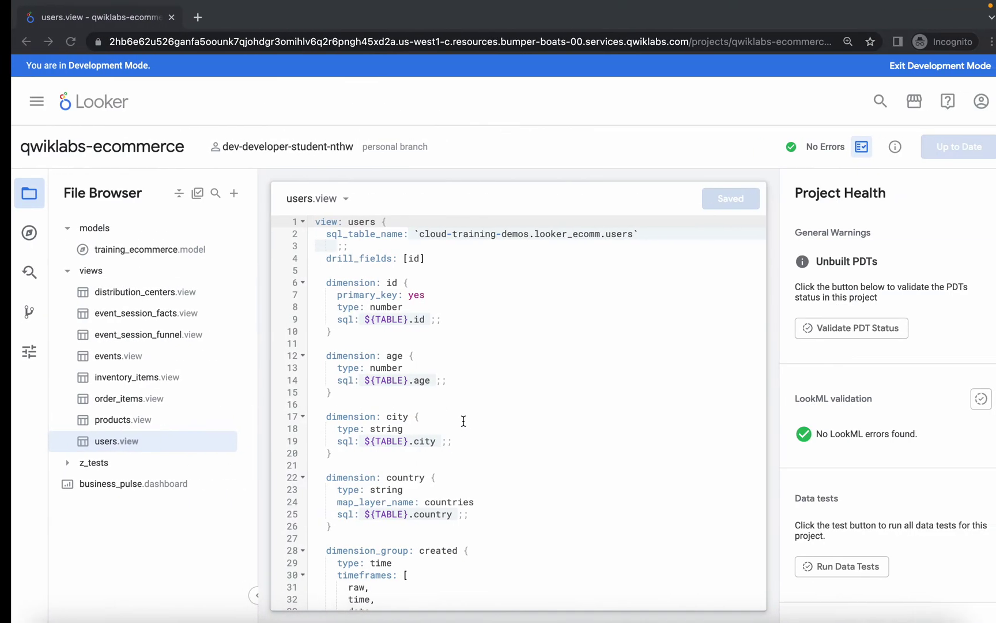
{"action": "scroll", "coordinate": [463, 421], "scroll_direction": "down", "scroll_amount": 1}
{"action": "scroll", "coordinate": [472, 423], "scroll_direction": "down", "scroll_amount": 3}
{"action": "scroll", "coordinate": [472, 425], "scroll_direction": "down", "scroll_amount": 1}
{"action": "scroll", "coordinate": [472, 425], "scroll_direction": "down", "scroll_amount": 2}
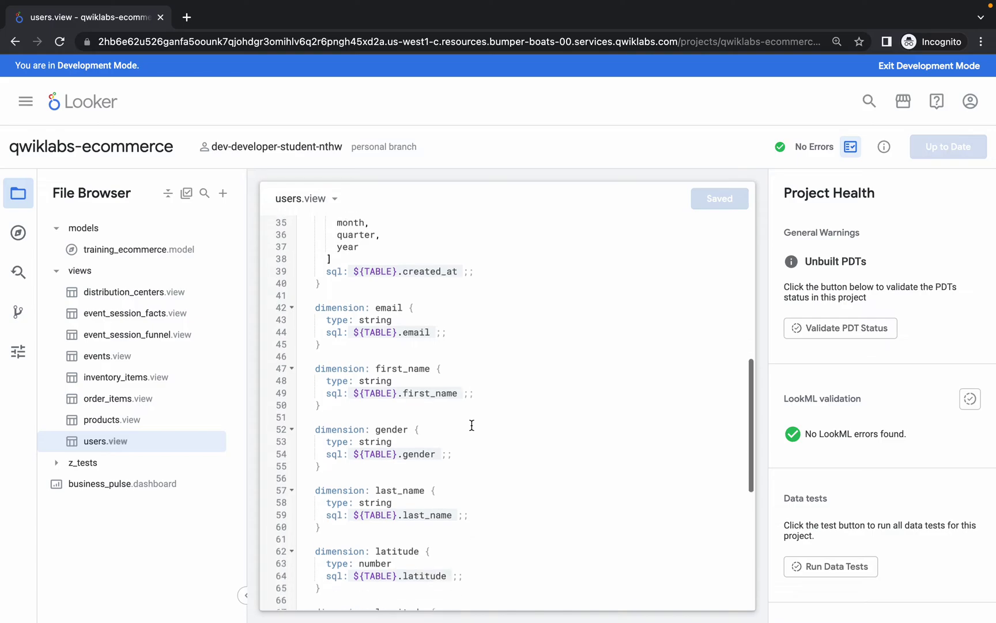
{"action": "scroll", "coordinate": [471, 425], "scroll_direction": "down", "scroll_amount": 2}
{"action": "scroll", "coordinate": [472, 424], "scroll_direction": "down", "scroll_amount": 2}
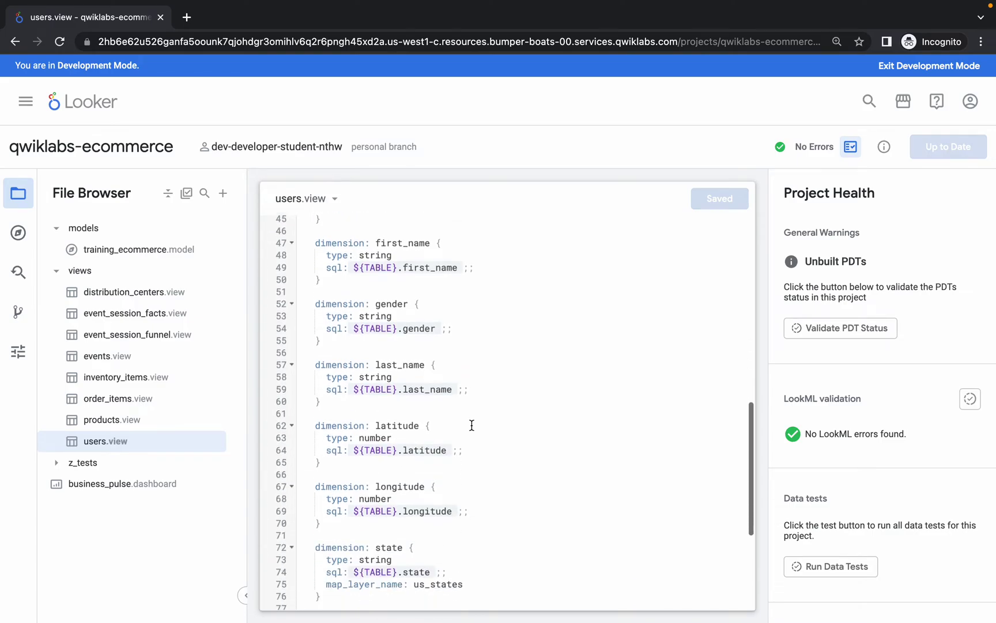
Add 'hidden: yes' to the latitude and longitude dimensions and save users.view.
{"action": "left_click", "coordinate": [432, 414]}
{"action": "key", "text": "Return"}
{"action": "type", "text": "hidden: yes"}
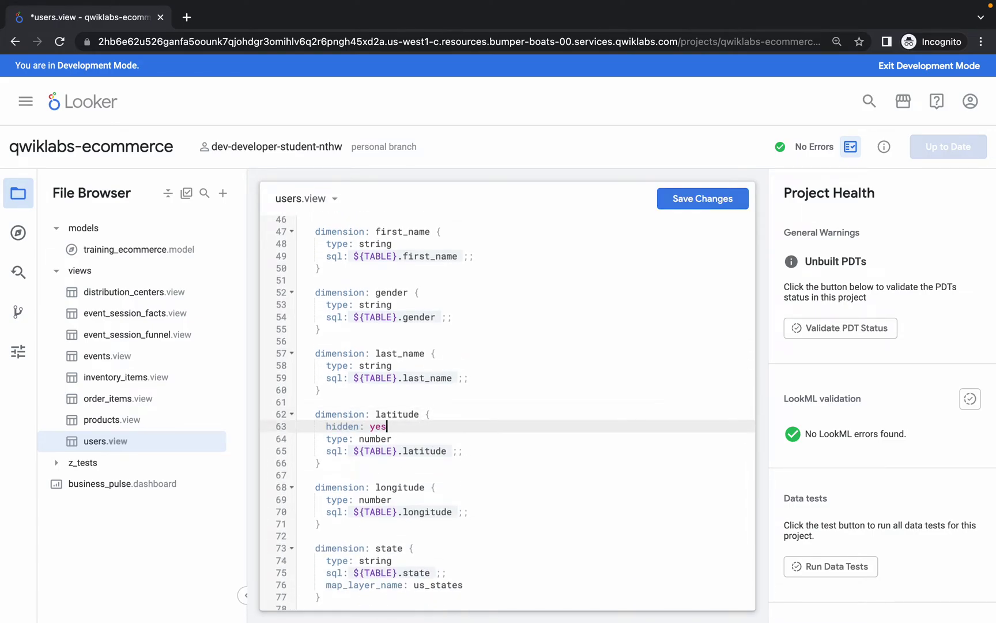
{"action": "scroll", "coordinate": [466, 409], "scroll_direction": "down", "scroll_amount": 2}
{"action": "scroll", "coordinate": [465, 409], "scroll_direction": "down", "scroll_amount": 2}
{"action": "scroll", "coordinate": [466, 409], "scroll_direction": "up", "scroll_amount": 2}
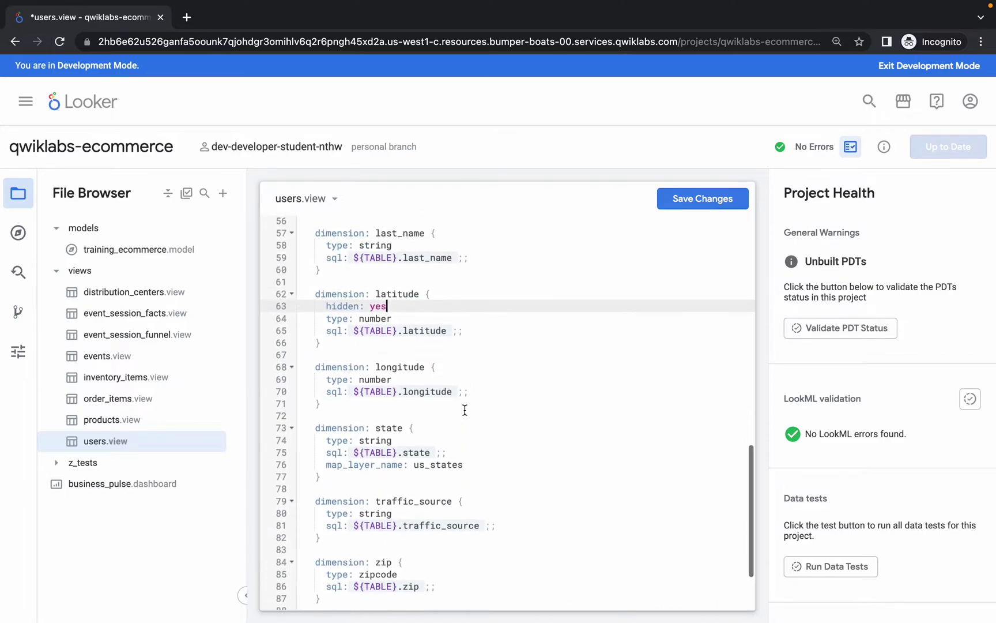
{"action": "left_click", "coordinate": [449, 371]}
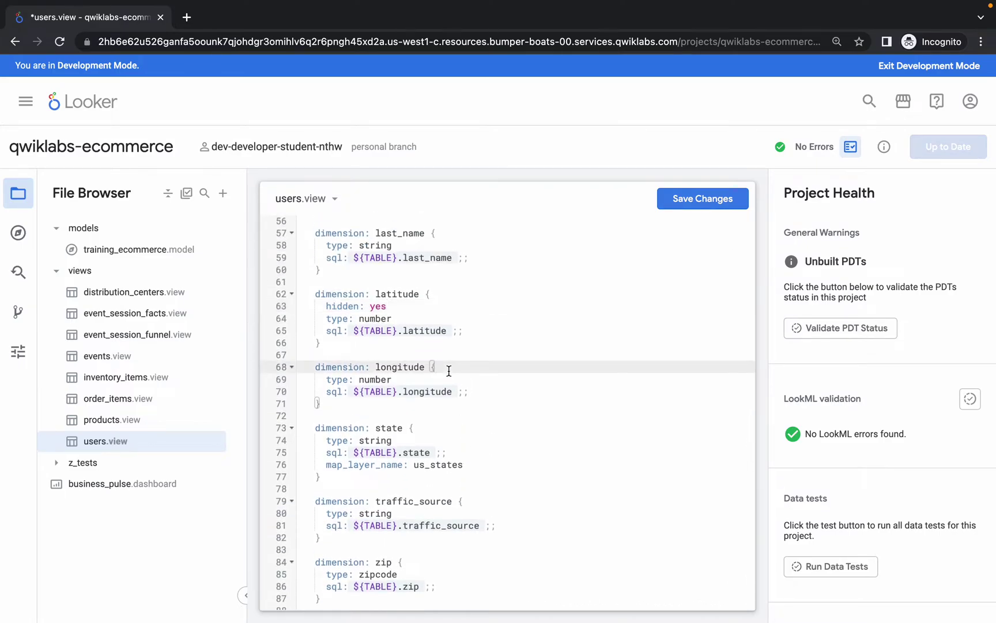
{"action": "key", "text": "Return"}
{"action": "type", "text": "hidden: yes"}
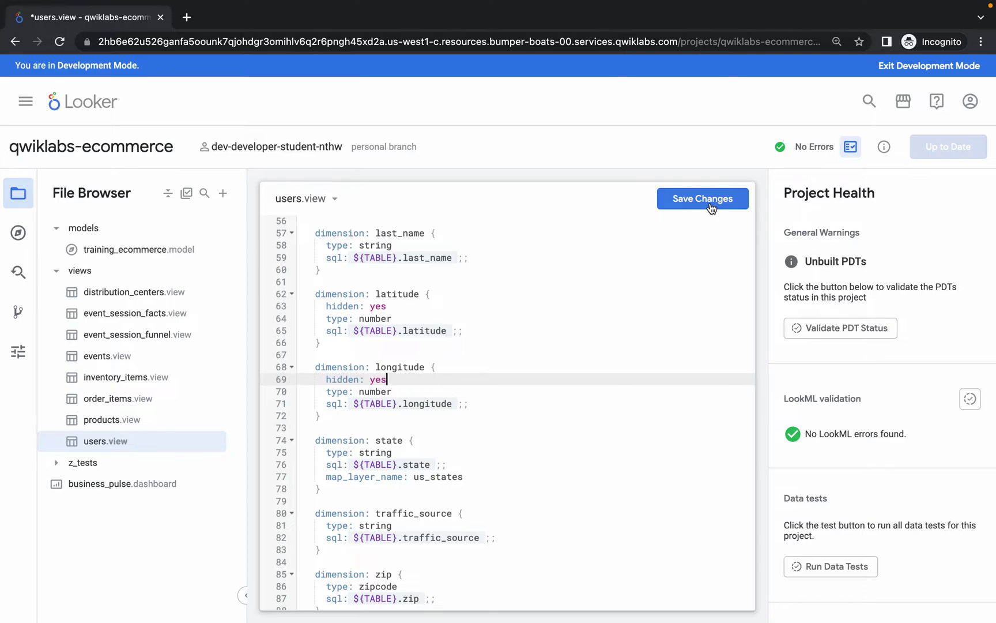
{"action": "left_click", "coordinate": [711, 204]}
Copy the events explore code with its fields list from the lab instructions.
{"action": "key", "text": "ctrl+Left"}
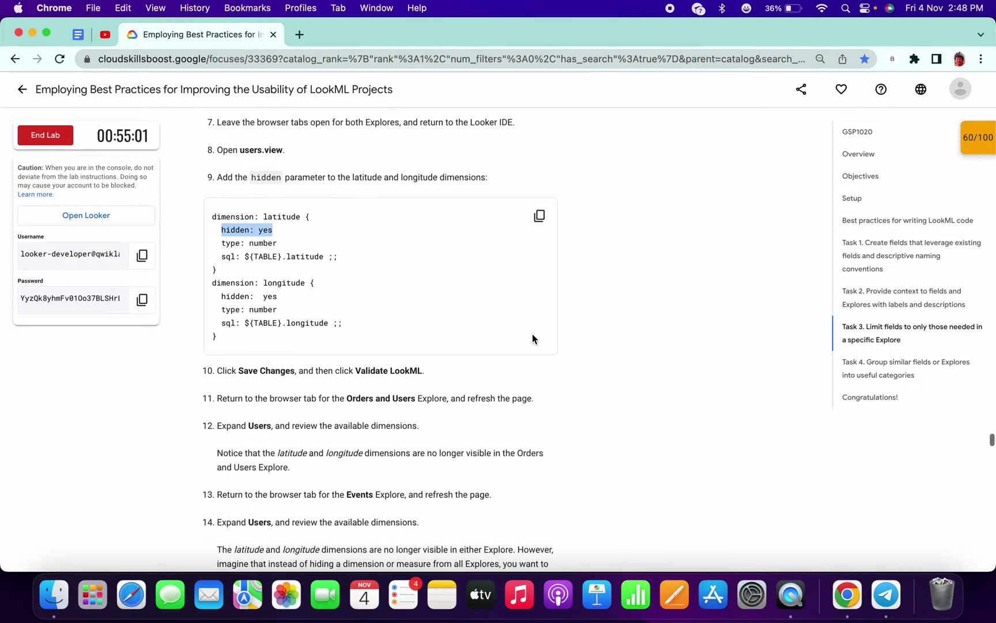
{"action": "scroll", "coordinate": [533, 339], "scroll_direction": "down", "scroll_amount": 3}
{"action": "scroll", "coordinate": [532, 338], "scroll_direction": "down", "scroll_amount": 3}
{"action": "scroll", "coordinate": [532, 339], "scroll_direction": "down", "scroll_amount": 2}
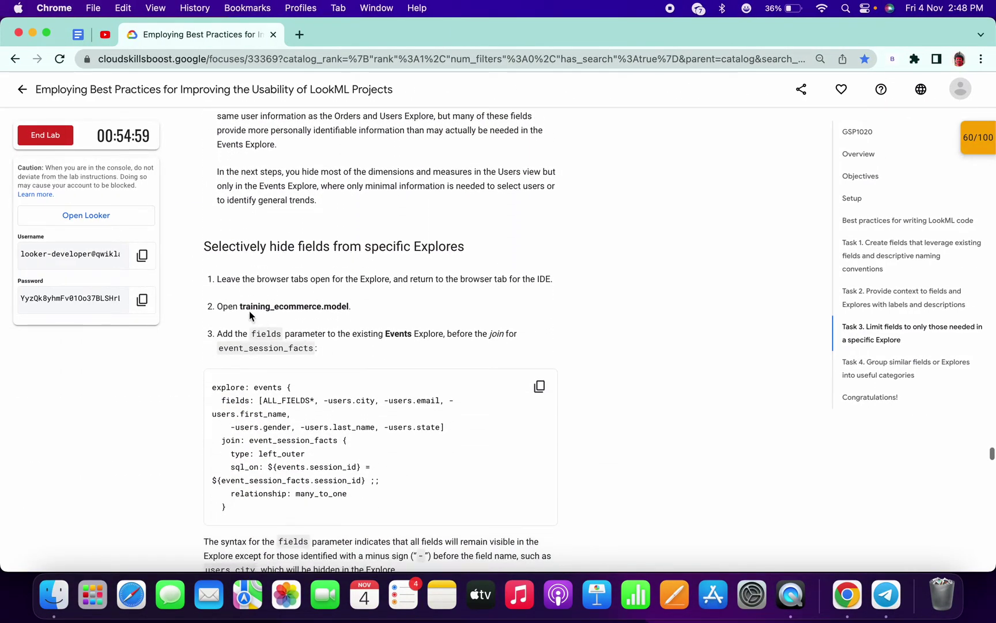
{"action": "left_click", "coordinate": [539, 386]}
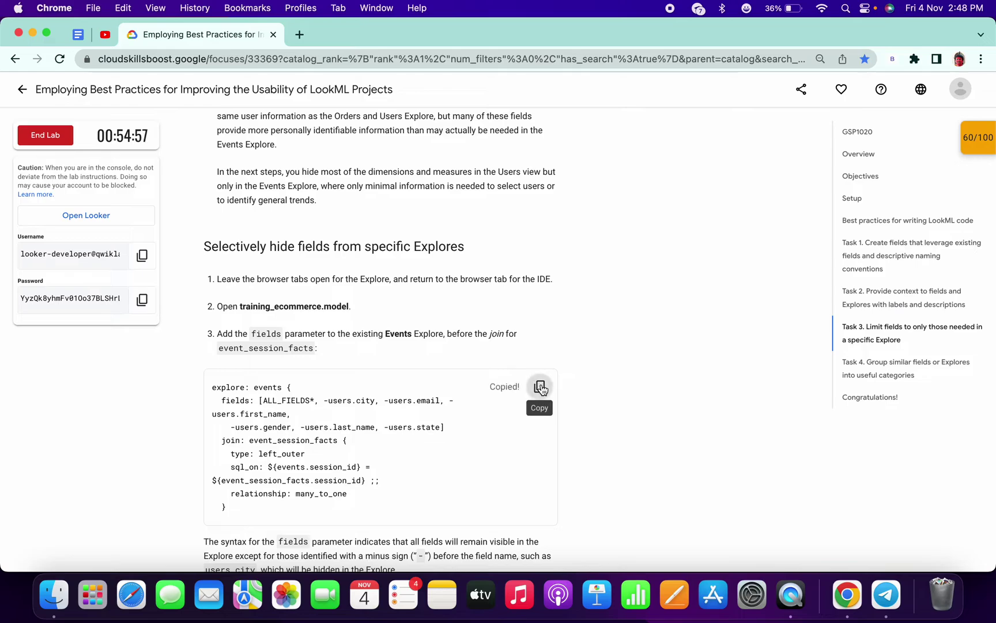
{"action": "key", "text": "ctrl+Right"}
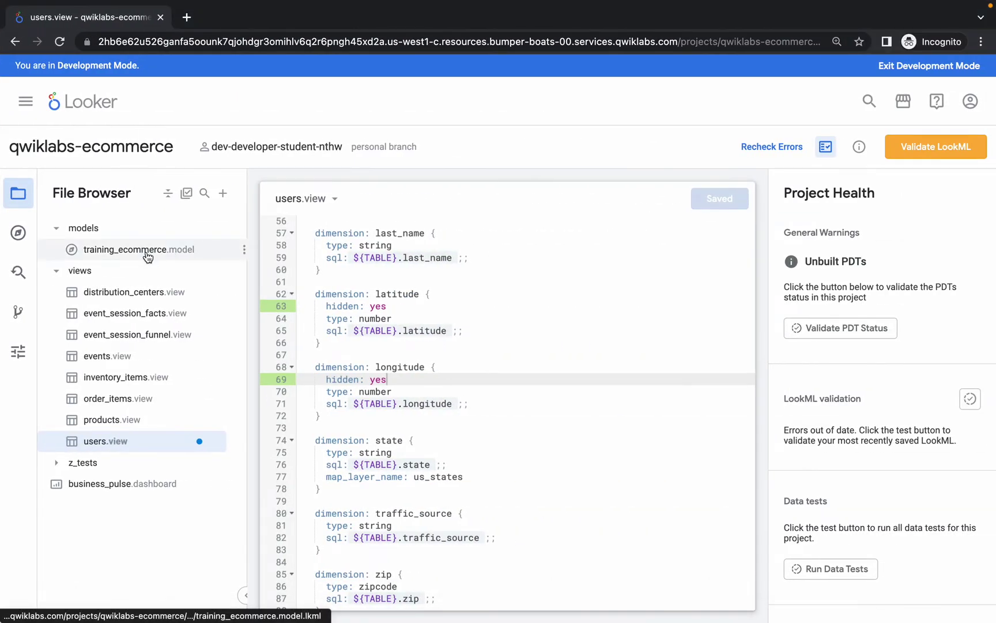
In training_ecommerce.model, replace the events explore with the pasted fields-restricted version.
{"action": "left_click", "coordinate": [146, 254]}
{"action": "scroll", "coordinate": [386, 346], "scroll_direction": "down", "scroll_amount": 1}
{"action": "scroll", "coordinate": [389, 359], "scroll_direction": "down", "scroll_amount": 3}
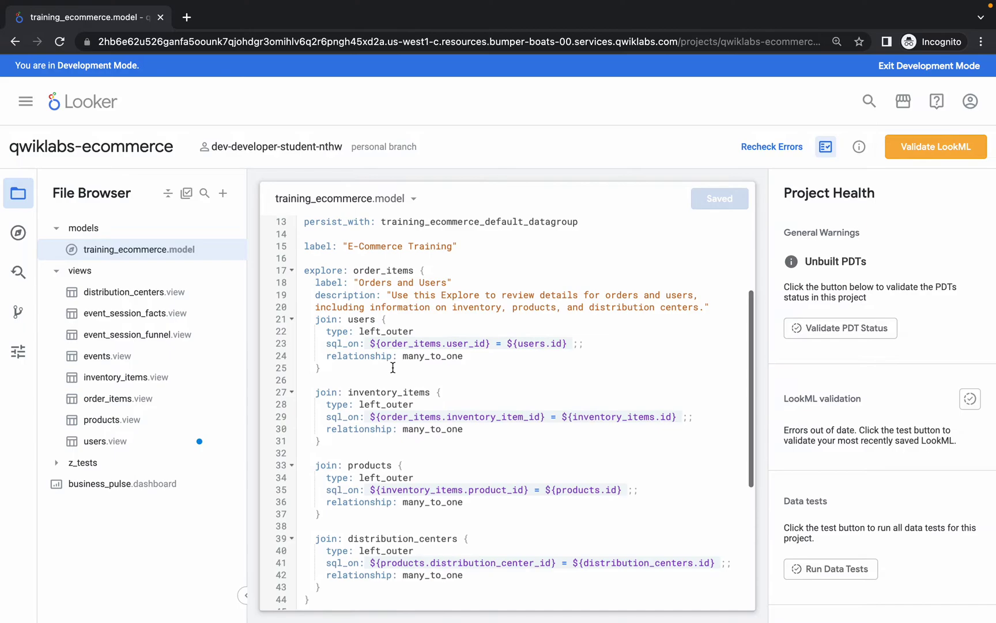
{"action": "scroll", "coordinate": [393, 366], "scroll_direction": "down", "scroll_amount": 1}
{"action": "scroll", "coordinate": [393, 366], "scroll_direction": "down", "scroll_amount": 3}
{"action": "key", "text": "ctrl+Left"}
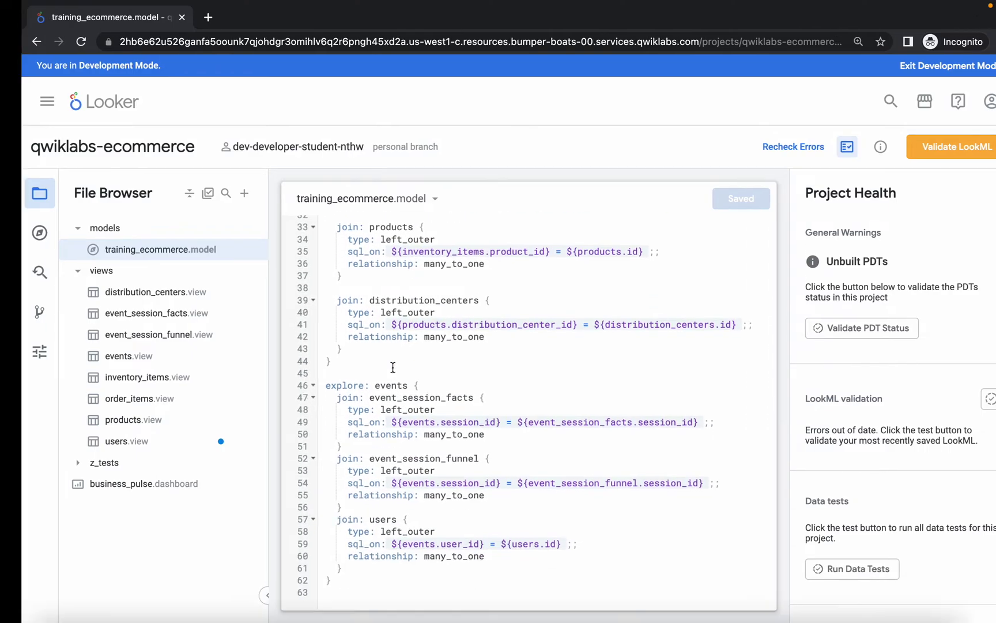
{"action": "key", "text": "ctrl+Right"}
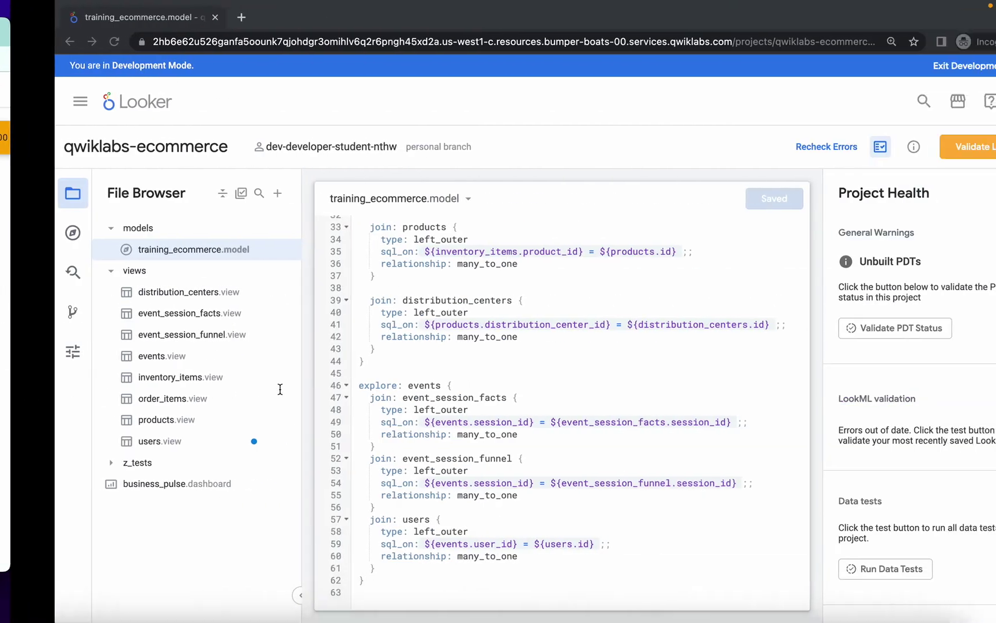
{"action": "left_click", "coordinate": [301, 398]}
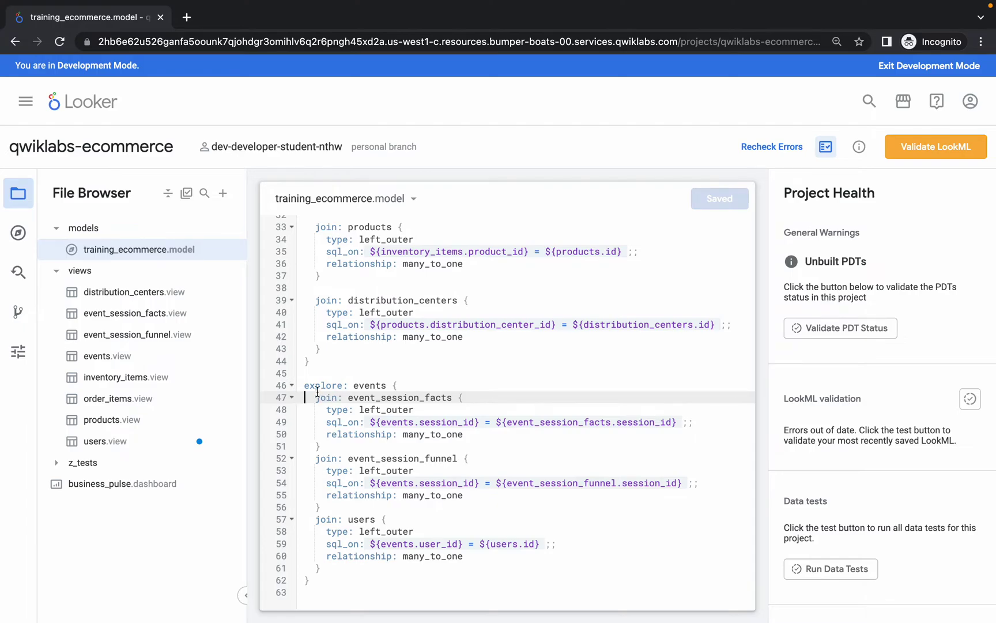
{"action": "left_click_drag", "start_coordinate": [325, 447], "coordinate": [307, 386]}
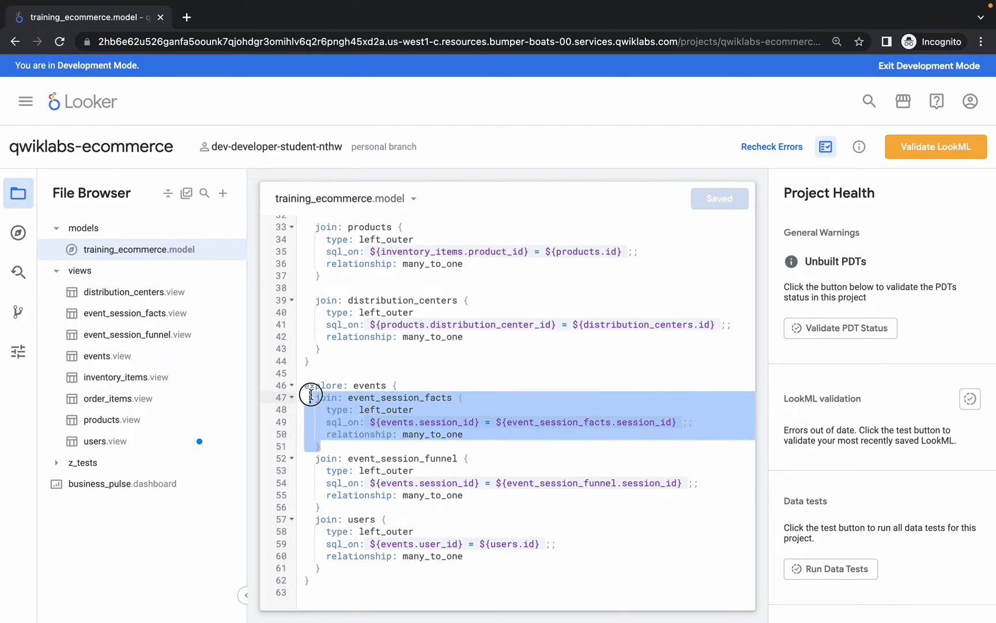
{"action": "key", "text": "BackSpace"}
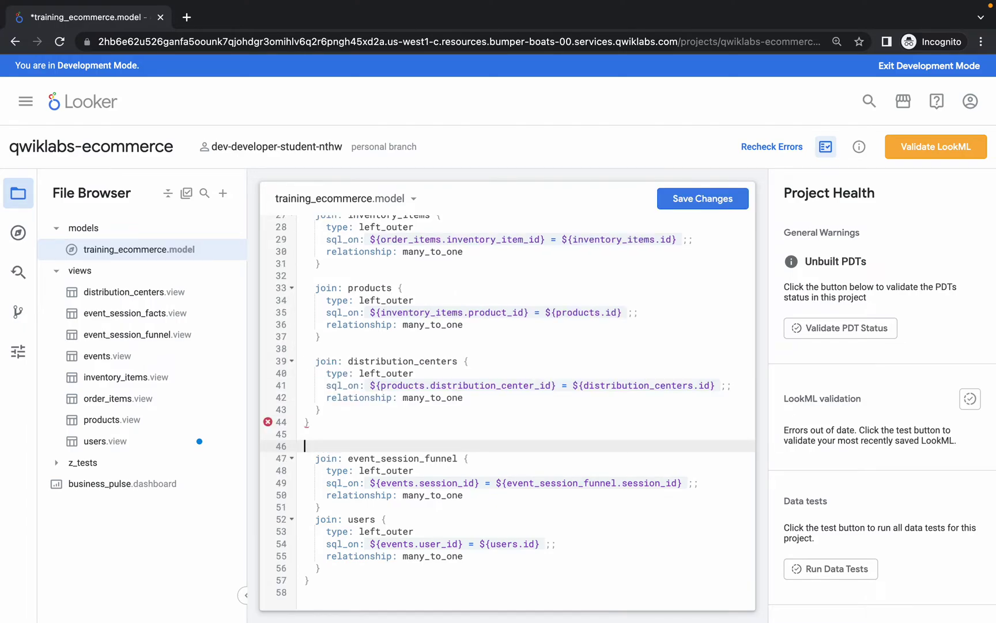
{"action": "key", "text": "ctrl+v"}
{"action": "key", "text": "Return"}
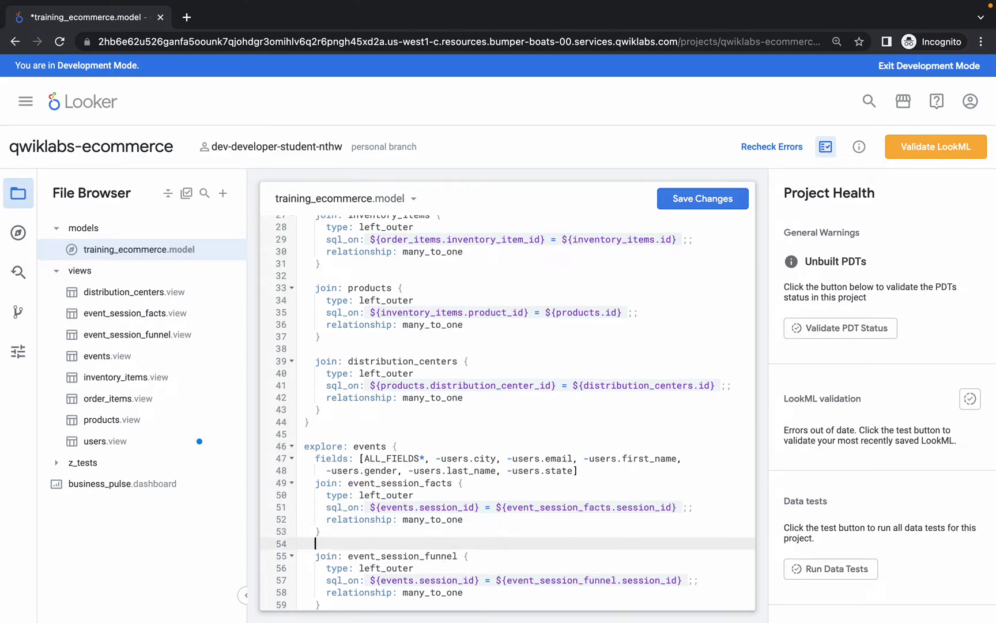
Compare the code against the lab instructions and validate the LookML with no errors.
{"action": "key", "text": "ctrl+Left"}
{"action": "key", "text": "ctrl+Right"}
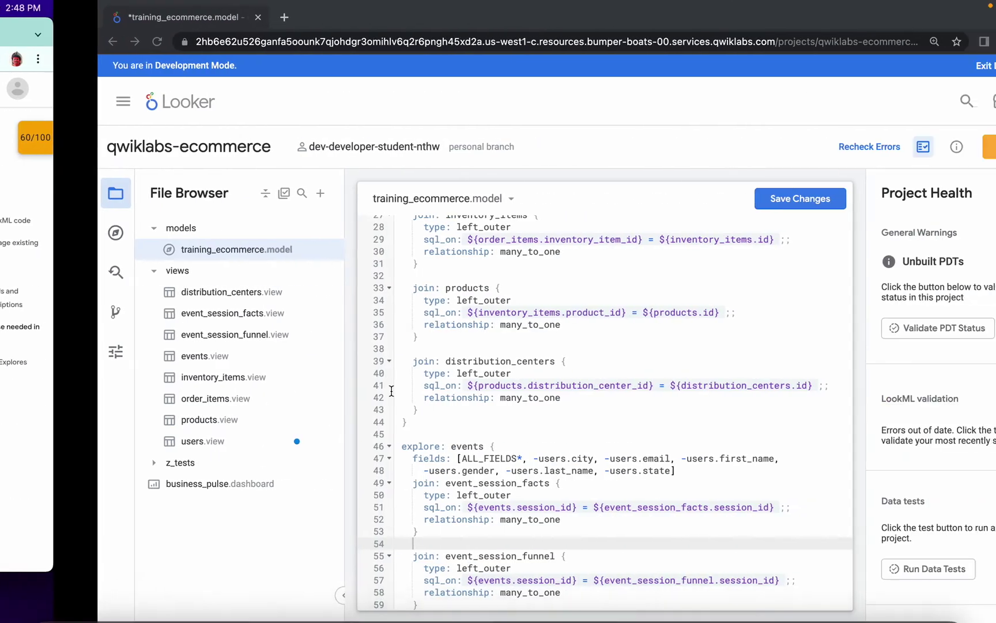
{"action": "key", "text": "ctrl+Left"}
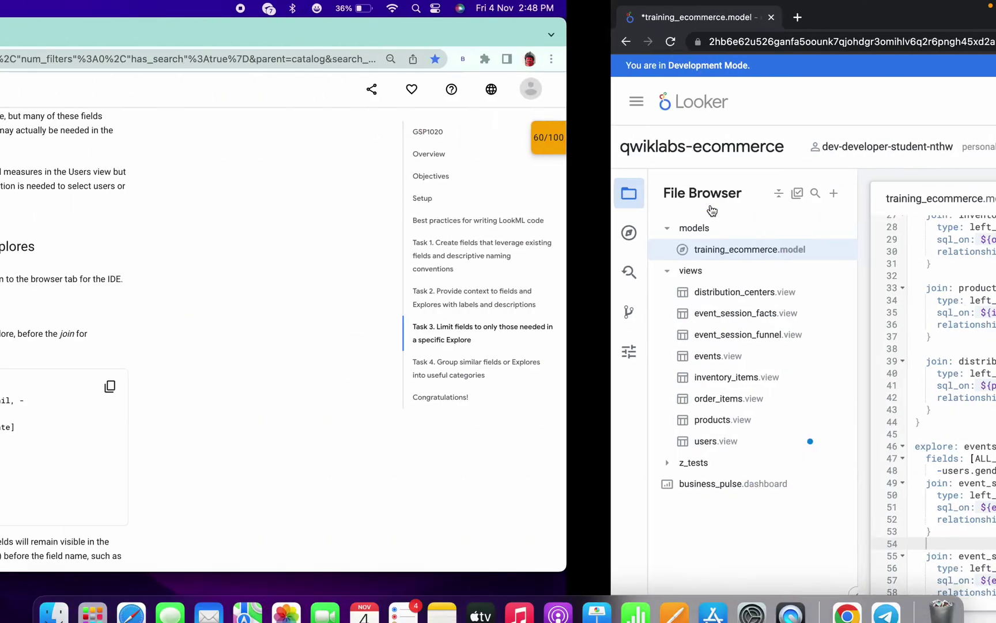
{"action": "scroll", "coordinate": [585, 364], "scroll_direction": "down", "scroll_amount": 5}
{"action": "scroll", "coordinate": [586, 364], "scroll_direction": "down", "scroll_amount": 5}
{"action": "key", "text": "ctrl+Right"}
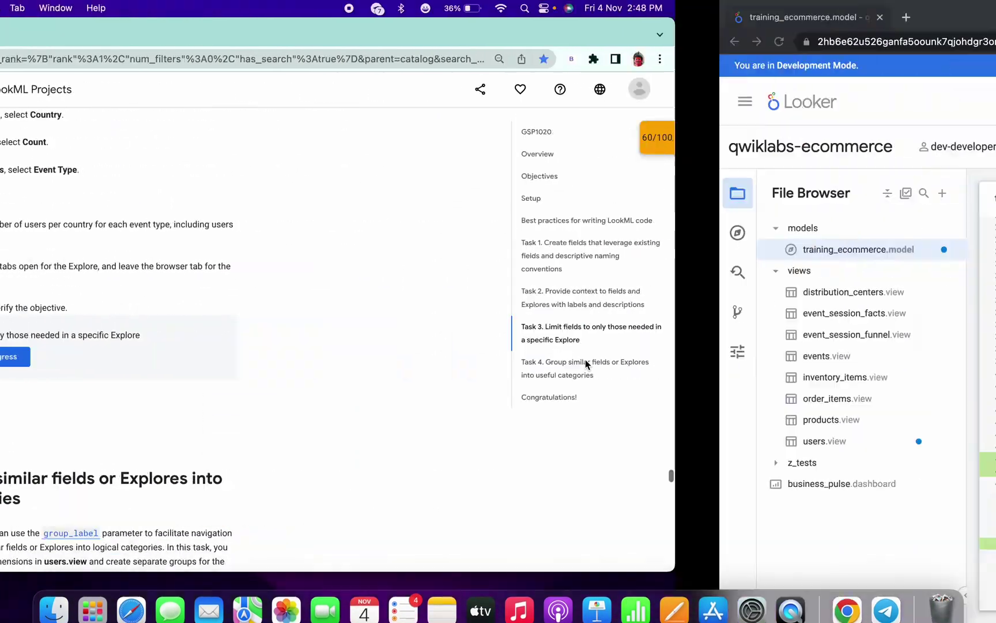
{"action": "left_click", "coordinate": [920, 151]}
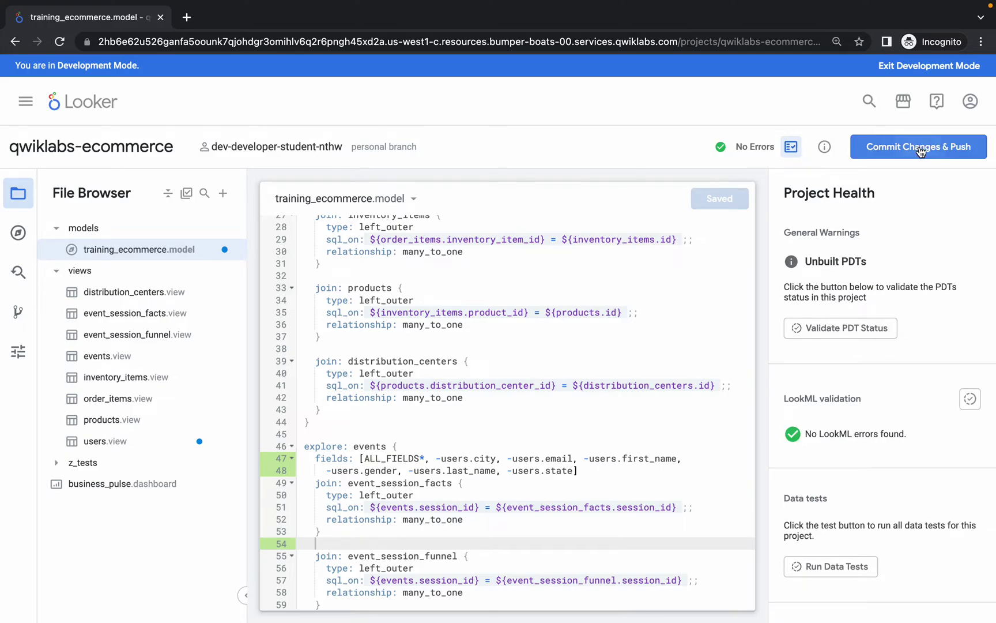
Commit the model and users.view changes with a message, keeping both files checked.
{"action": "left_click", "coordinate": [920, 152]}
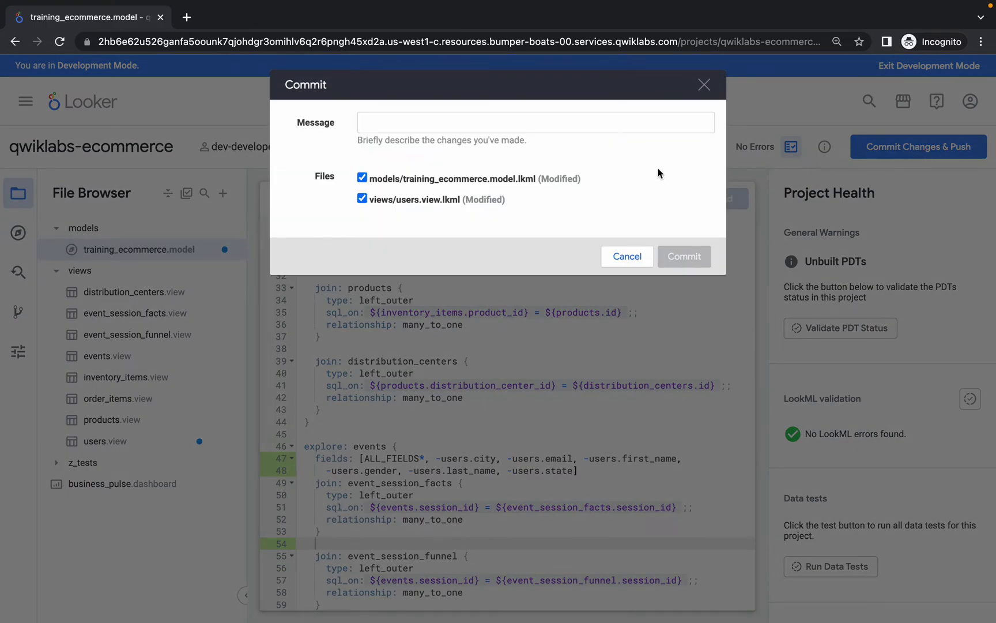
{"action": "left_click", "coordinate": [521, 128]}
{"action": "type", "text": "commit3"}
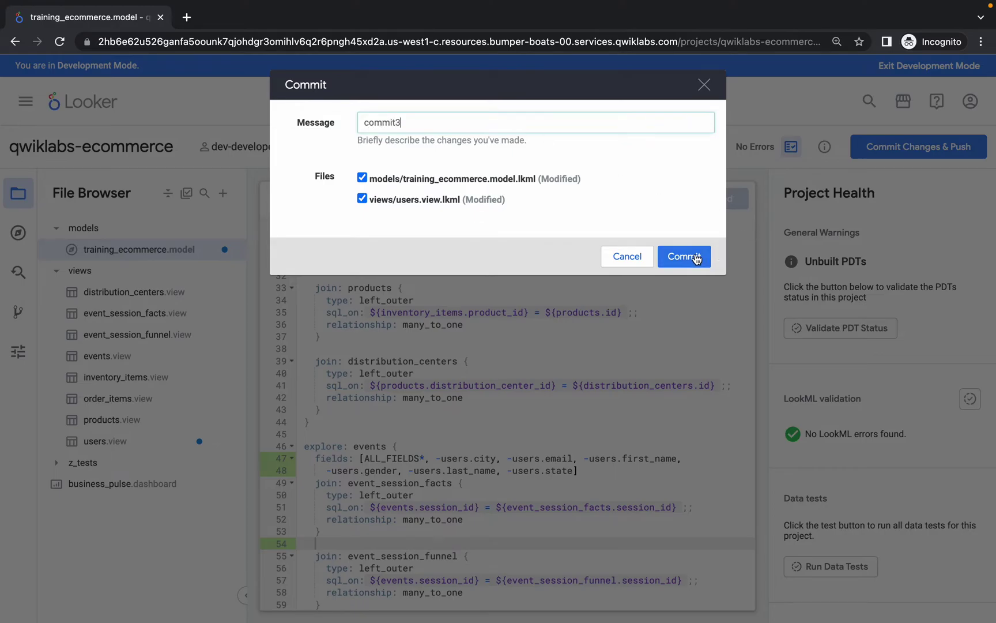
{"action": "left_click", "coordinate": [685, 256]}
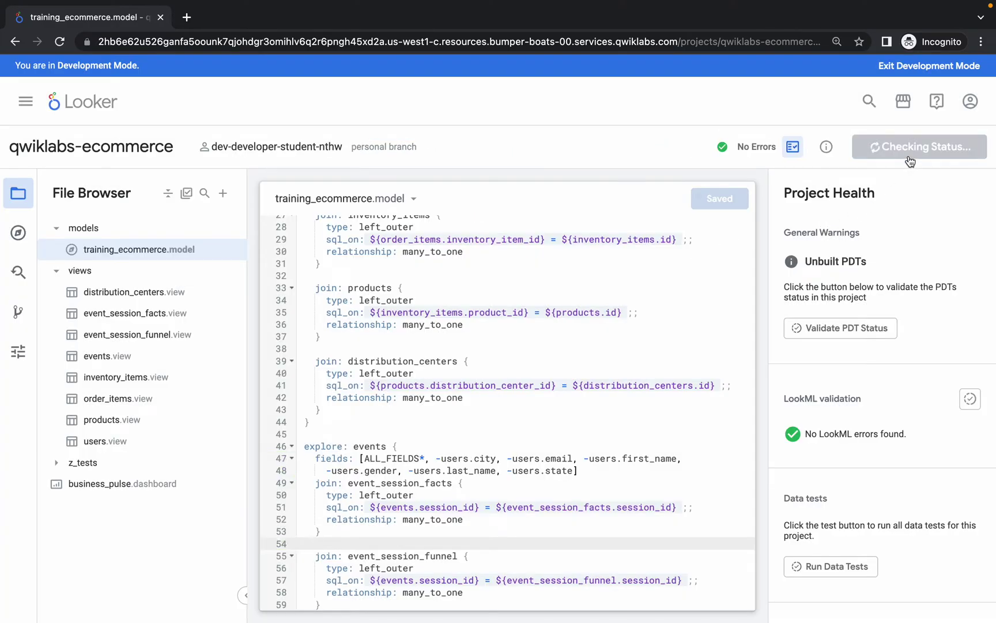
{"action": "scroll", "coordinate": [430, 356], "scroll_direction": "down", "scroll_amount": 2}
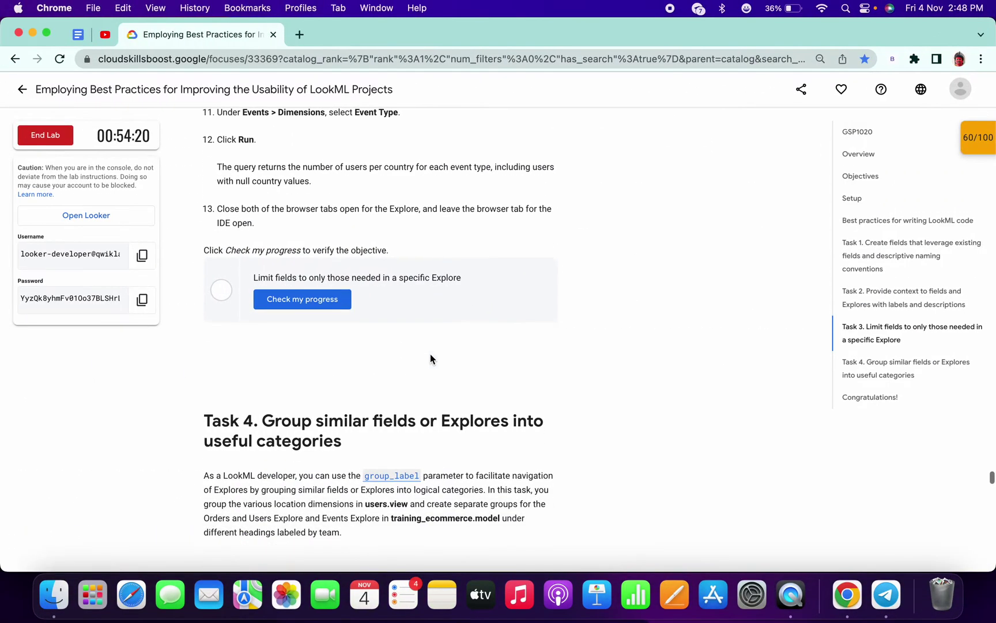
Verify Task 3 to reach 80/100, then copy the group_label: "Location" line.
{"action": "left_click", "coordinate": [322, 302]}
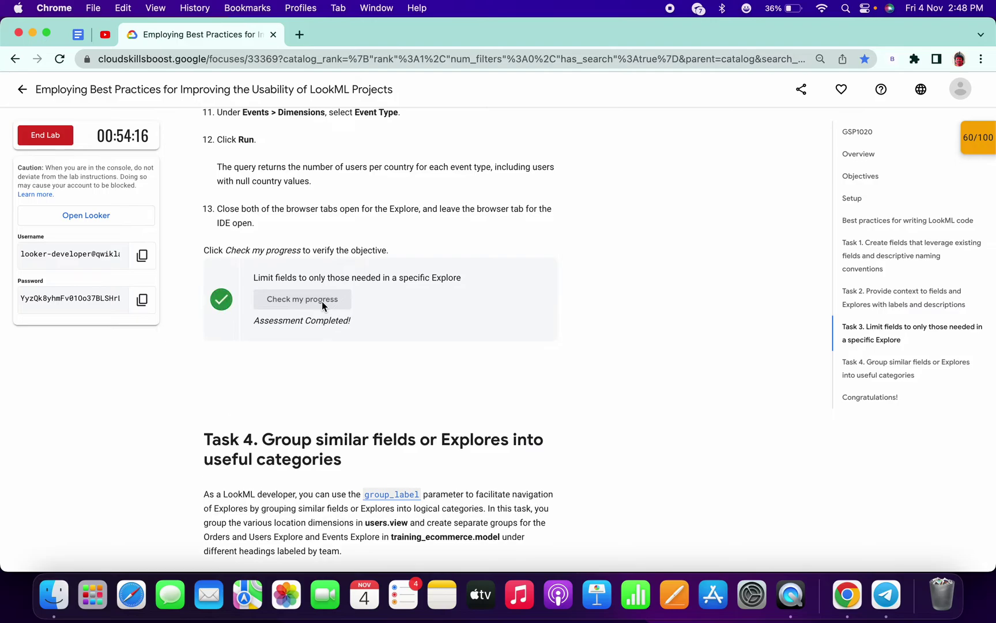
{"action": "scroll", "coordinate": [322, 301], "scroll_direction": "down", "scroll_amount": 3}
{"action": "left_click_drag", "start_coordinate": [195, 314], "coordinate": [360, 340]}
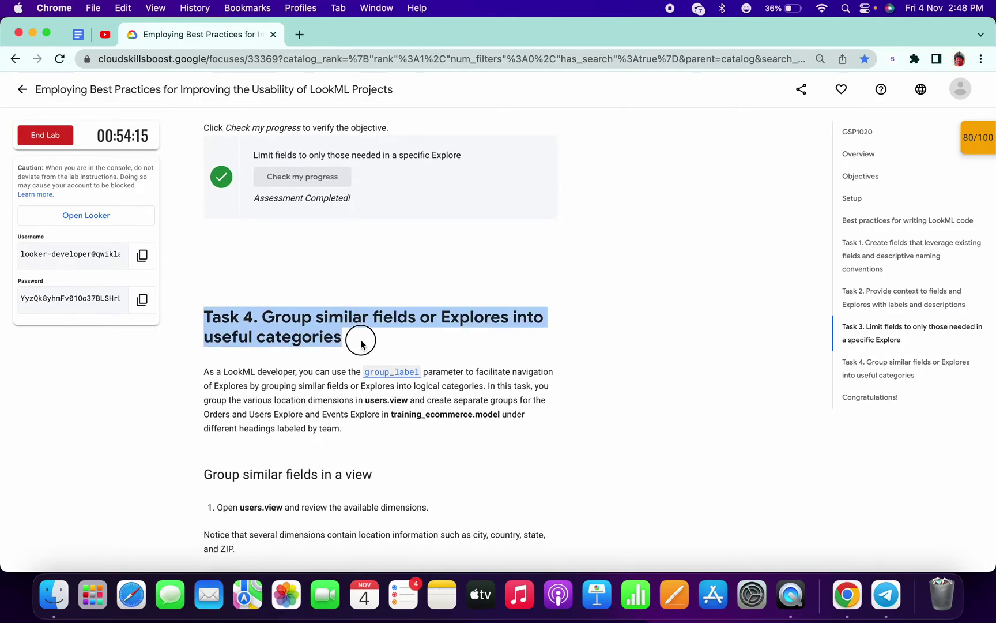
{"action": "scroll", "coordinate": [360, 339], "scroll_direction": "down", "scroll_amount": 5}
{"action": "scroll", "coordinate": [361, 344], "scroll_direction": "down", "scroll_amount": 4}
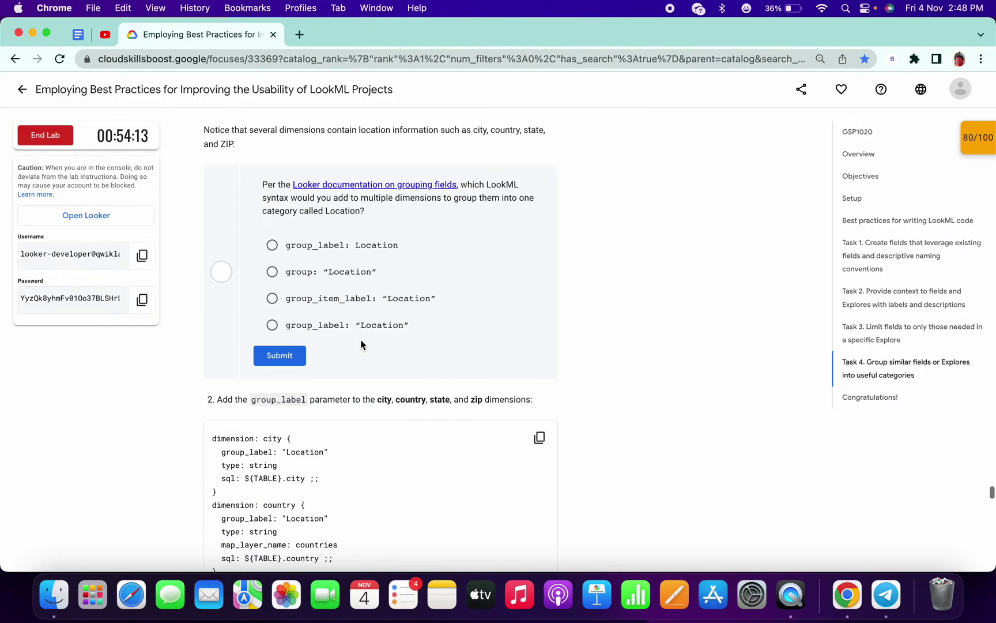
{"action": "scroll", "coordinate": [361, 344], "scroll_direction": "down", "scroll_amount": 2}
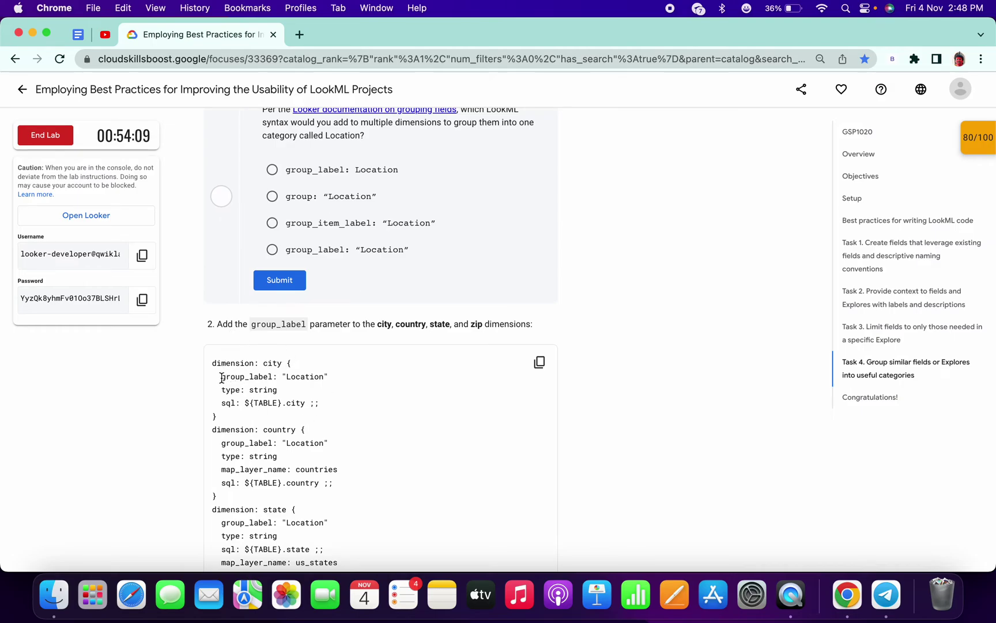
{"action": "left_click_drag", "start_coordinate": [221, 379], "coordinate": [329, 381]}
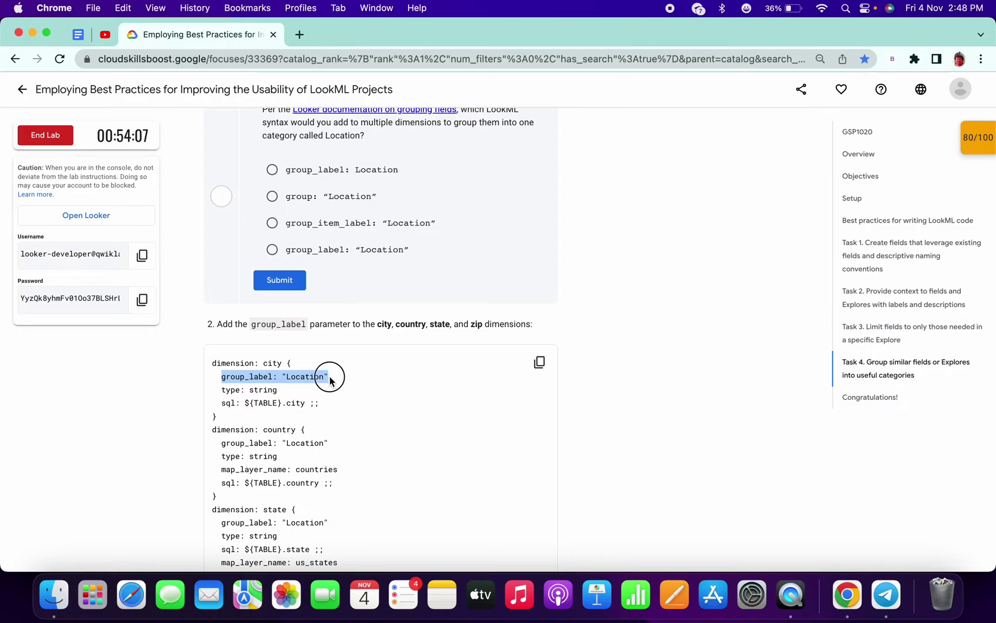
{"action": "key", "text": "ctrl+Right"}
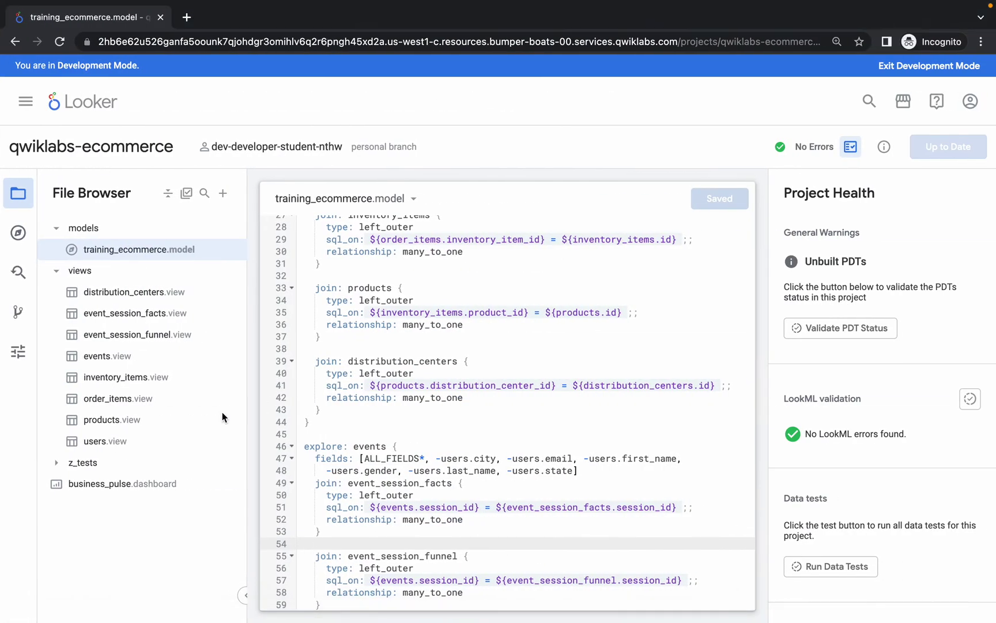
Add group_label "Location" to the city and country dimensions in users.view.
{"action": "left_click", "coordinate": [104, 442]}
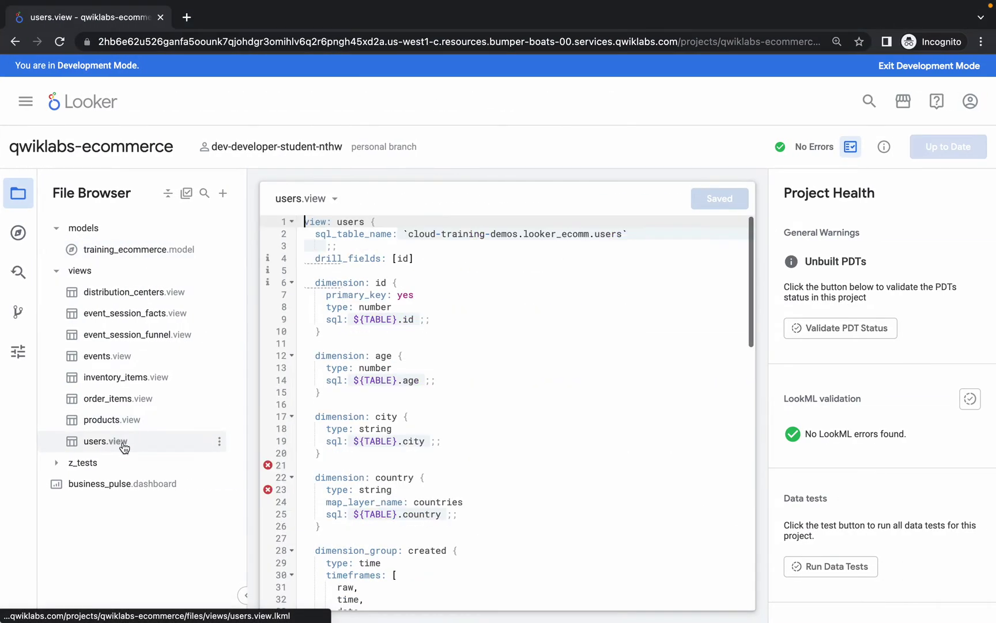
{"action": "key", "text": "ctrl+Left"}
{"action": "scroll", "coordinate": [369, 445], "scroll_direction": "down", "scroll_amount": 1}
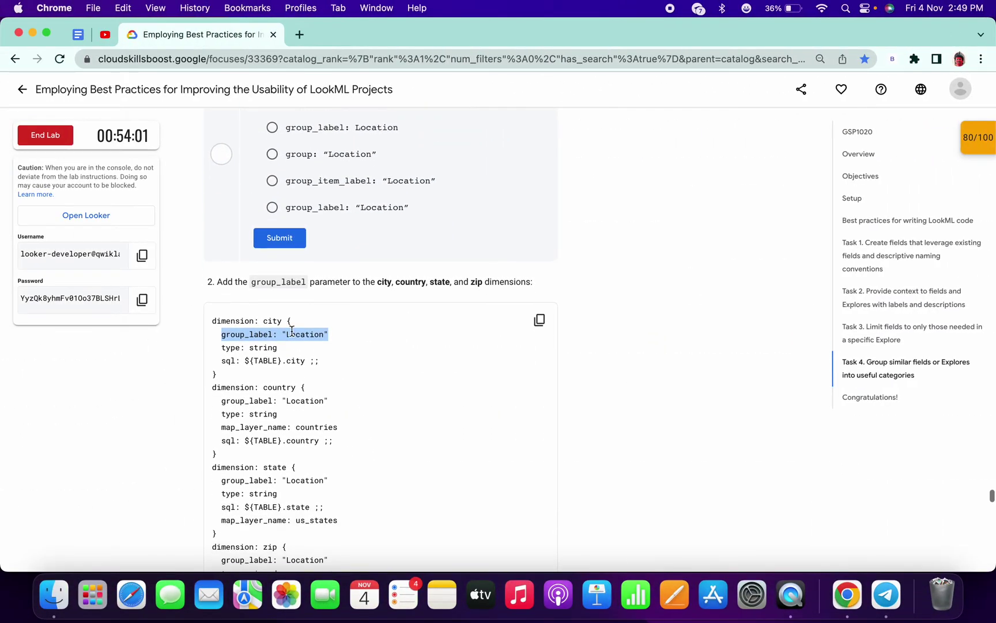
{"action": "key", "text": "ctrl+Right"}
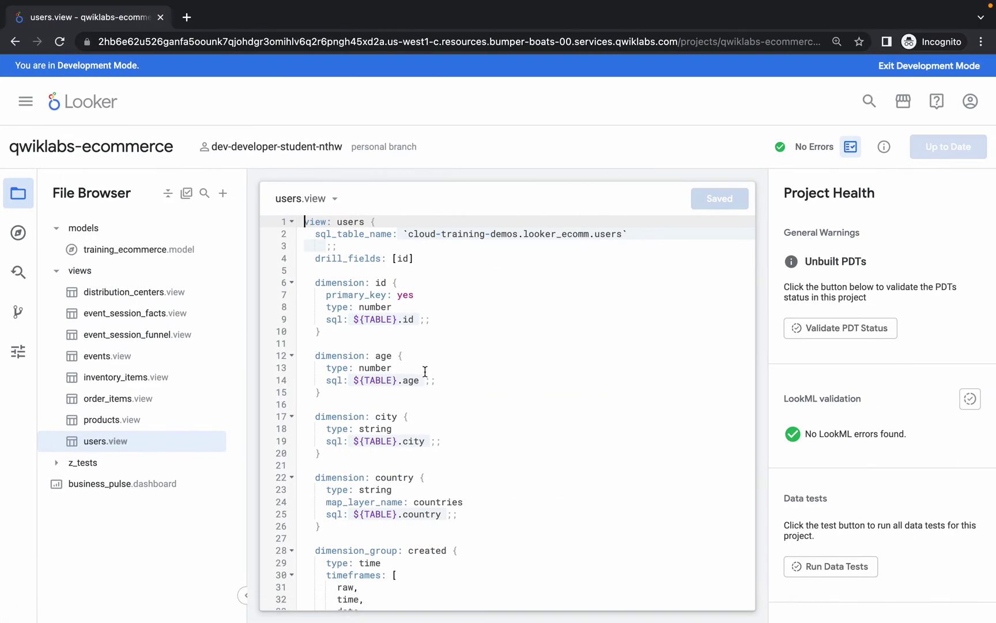
{"action": "left_click", "coordinate": [417, 417]}
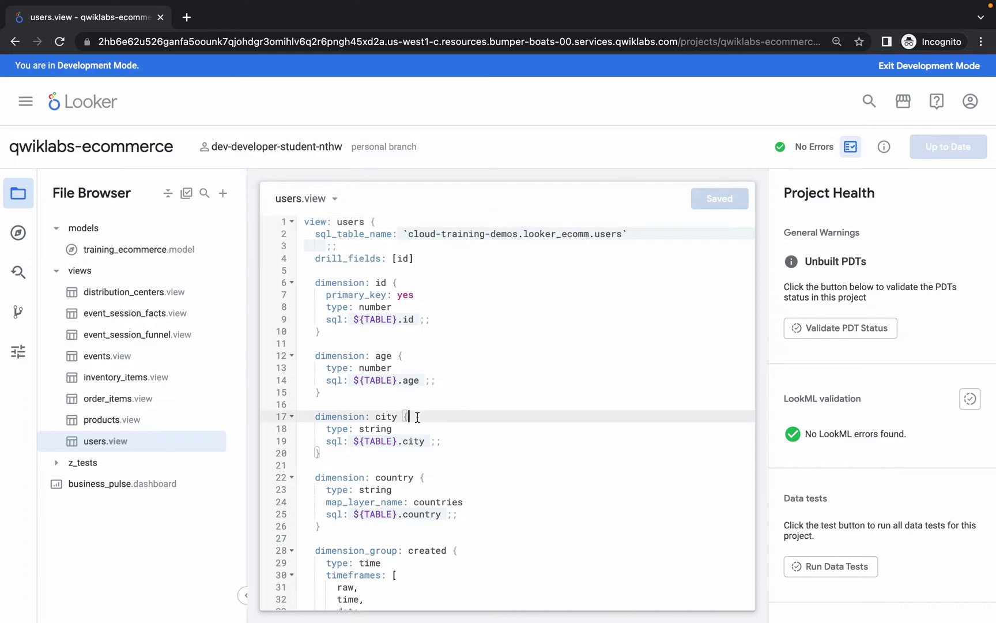
{"action": "key", "text": "Return"}
{"action": "type", "text": "group_label: \"Location\""}
{"action": "scroll", "coordinate": [417, 418], "scroll_direction": "down", "scroll_amount": 3}
{"action": "scroll", "coordinate": [433, 397], "scroll_direction": "down", "scroll_amount": 2}
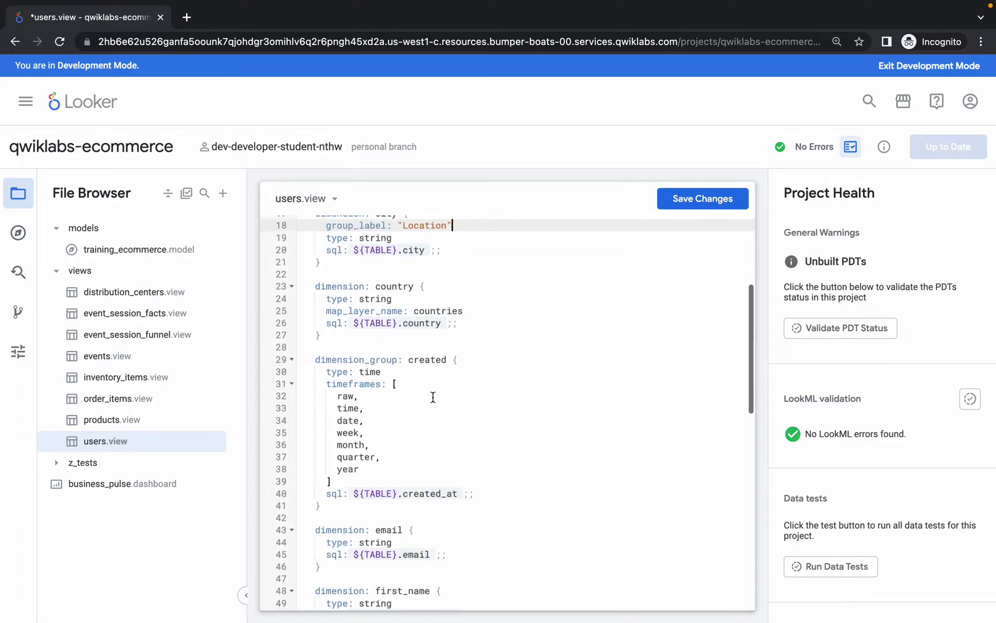
{"action": "left_click", "coordinate": [429, 286]}
{"action": "key", "text": "Return"}
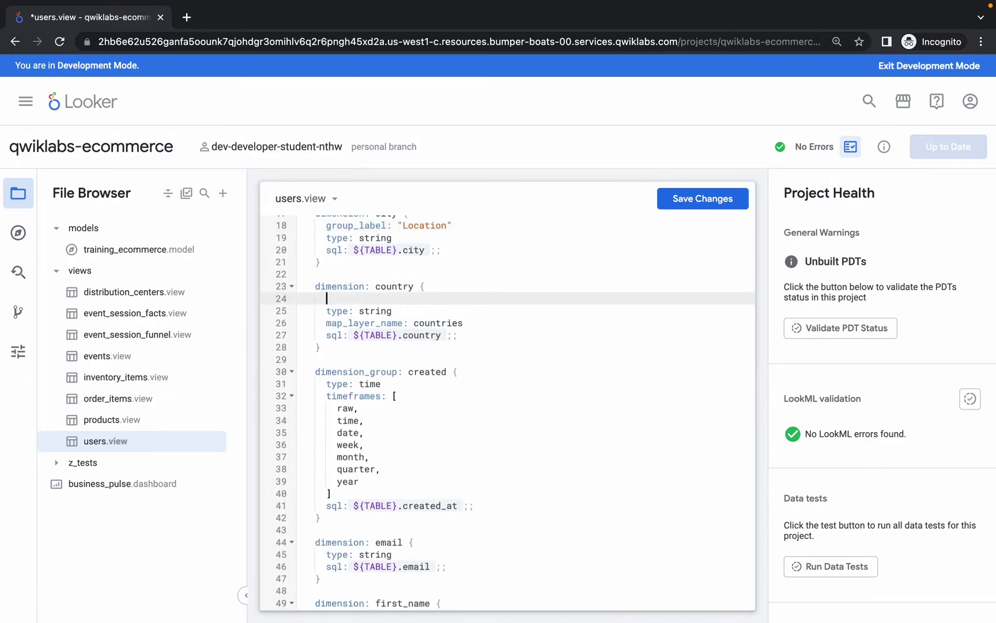
{"action": "type", "text": "group_label: \"Location\""}
Add the Location group label to the zip and state dimensions, then save users.view.
{"action": "key", "text": "ctrl+Left"}
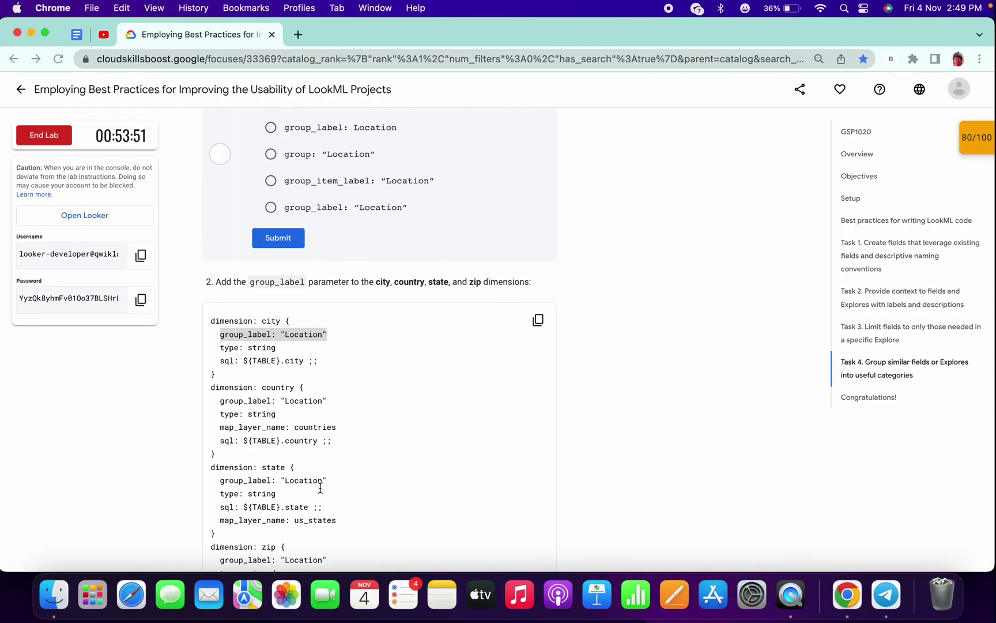
{"action": "scroll", "coordinate": [327, 468], "scroll_direction": "down", "scroll_amount": 1}
{"action": "key", "text": "ctrl+Right"}
{"action": "scroll", "coordinate": [654, 459], "scroll_direction": "down", "scroll_amount": 10}
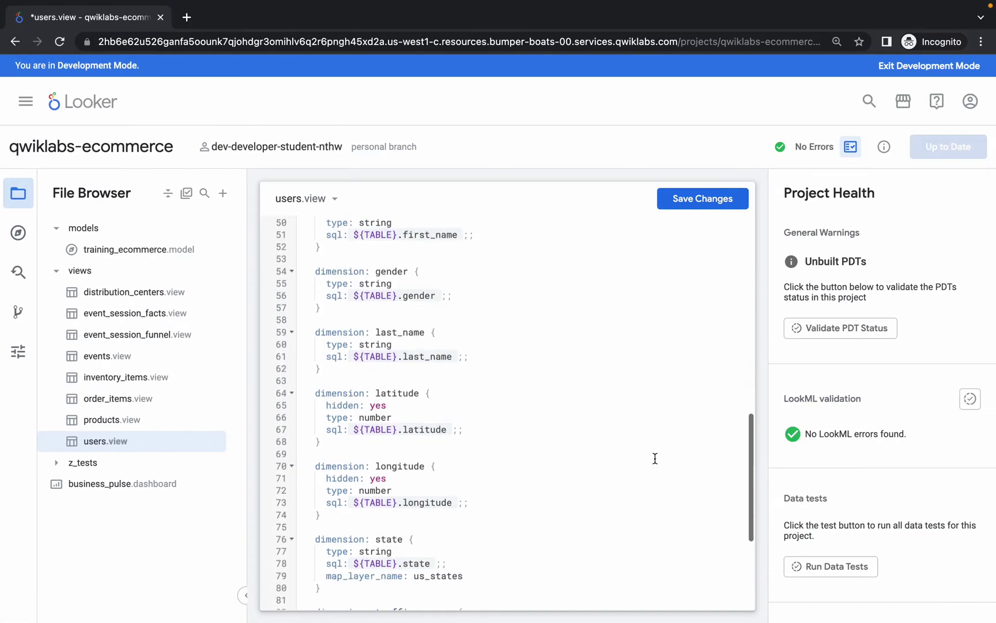
{"action": "scroll", "coordinate": [654, 458], "scroll_direction": "down", "scroll_amount": 3}
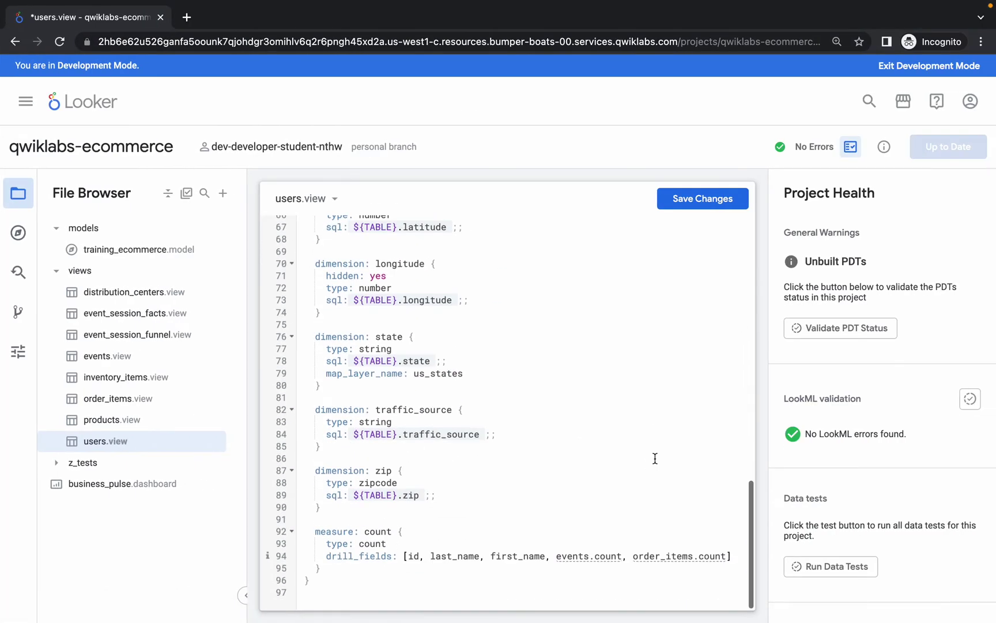
{"action": "left_click", "coordinate": [420, 471]}
{"action": "key", "text": "Return"}
{"action": "type", "text": "group_label: \"Location\""}
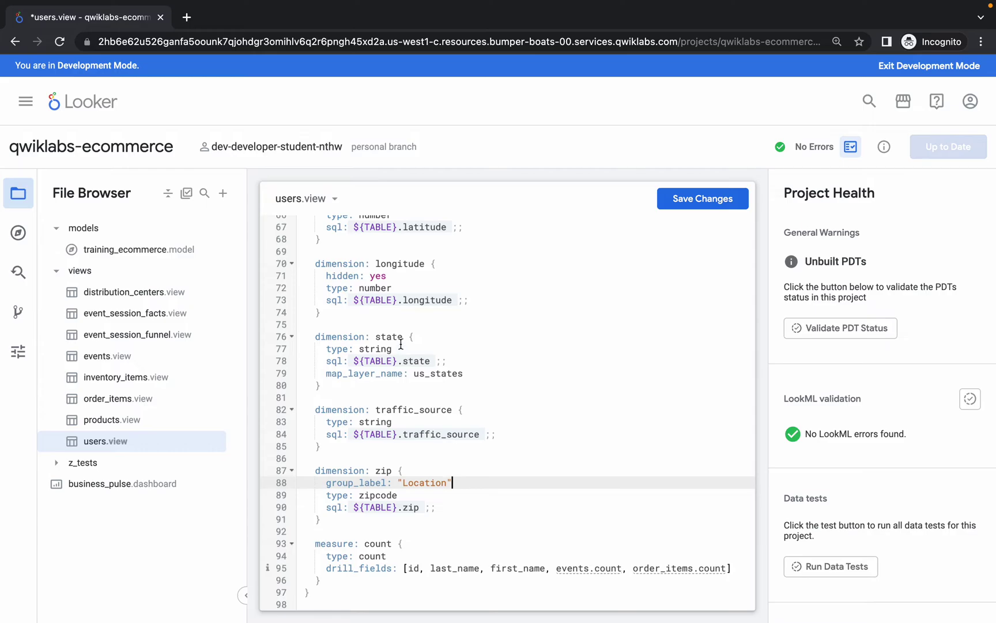
{"action": "left_click", "coordinate": [424, 337]}
{"action": "key", "text": "Return"}
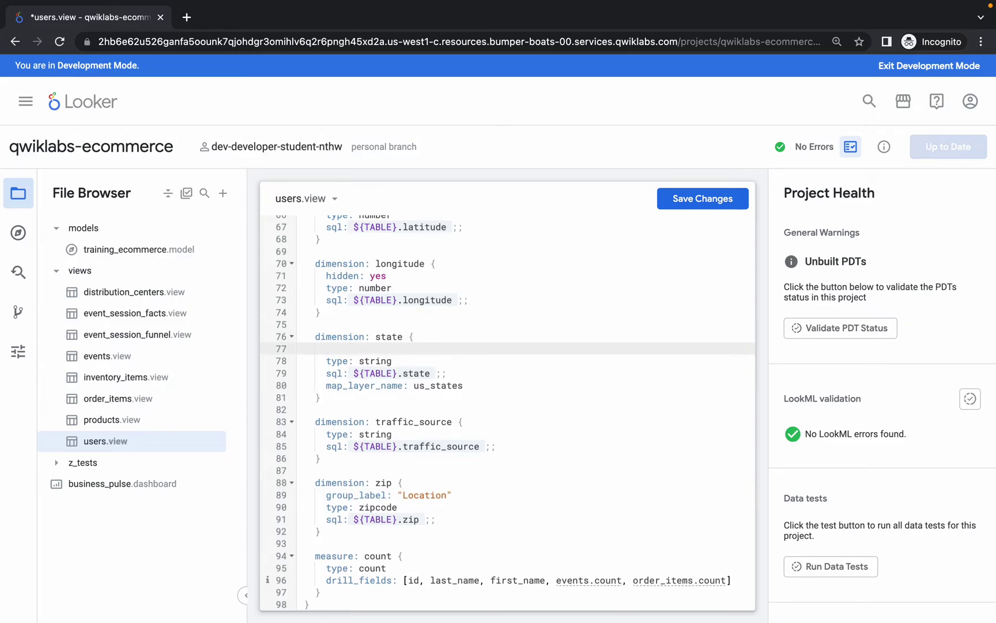
{"action": "type", "text": "group_label: \"Location\""}
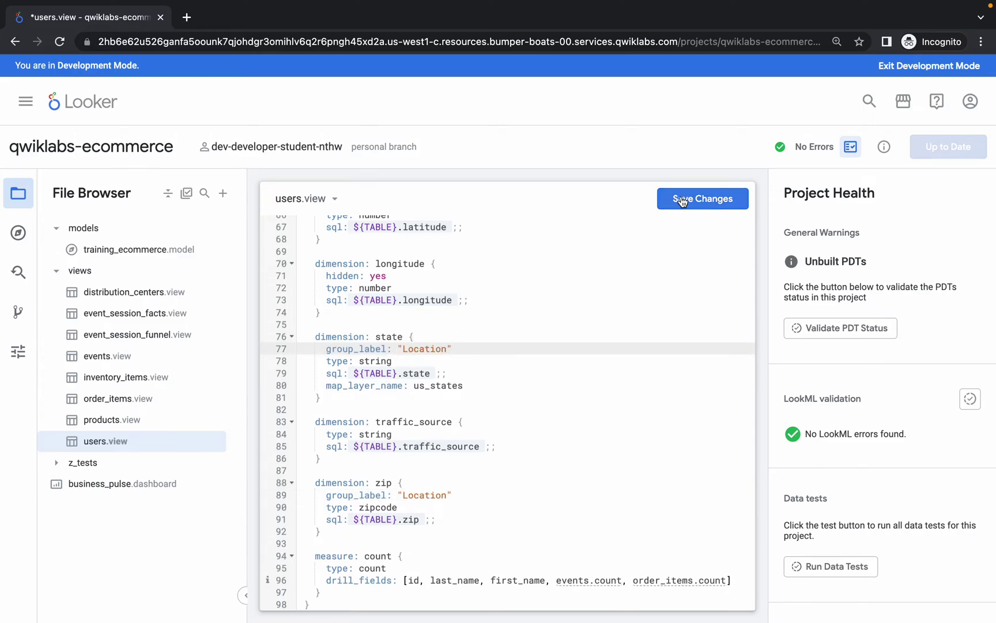
{"action": "left_click", "coordinate": [679, 197]}
Copy the group_label "E-commerce - Inventory Team" line from the Explore grouping instructions.
{"action": "key", "text": "ctrl+Left"}
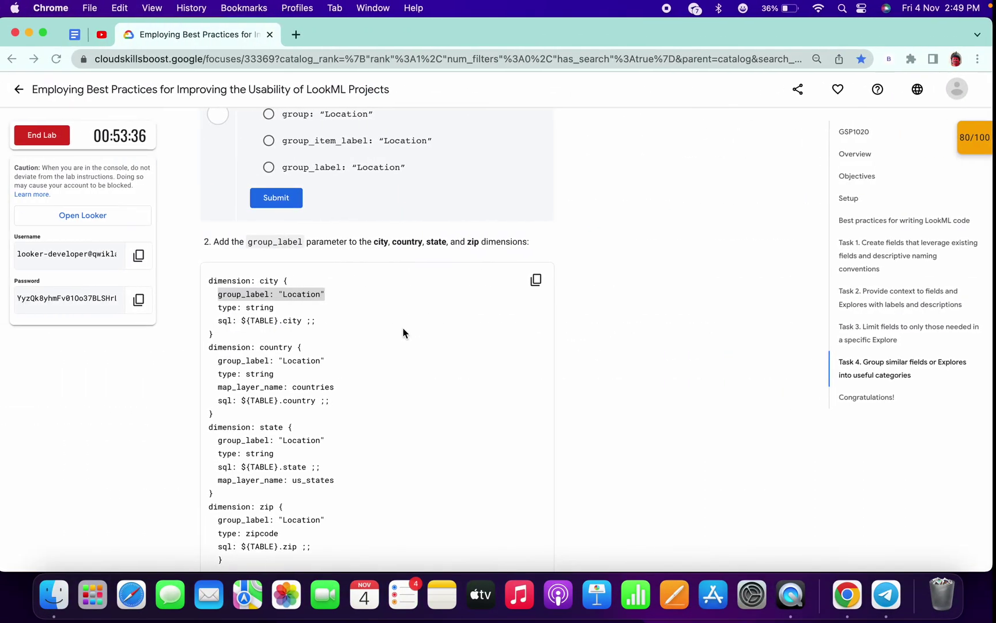
{"action": "scroll", "coordinate": [403, 327], "scroll_direction": "down", "scroll_amount": 3}
{"action": "scroll", "coordinate": [402, 327], "scroll_direction": "down", "scroll_amount": 3}
{"action": "scroll", "coordinate": [402, 333], "scroll_direction": "down", "scroll_amount": 4}
{"action": "scroll", "coordinate": [366, 288], "scroll_direction": "down", "scroll_amount": 1}
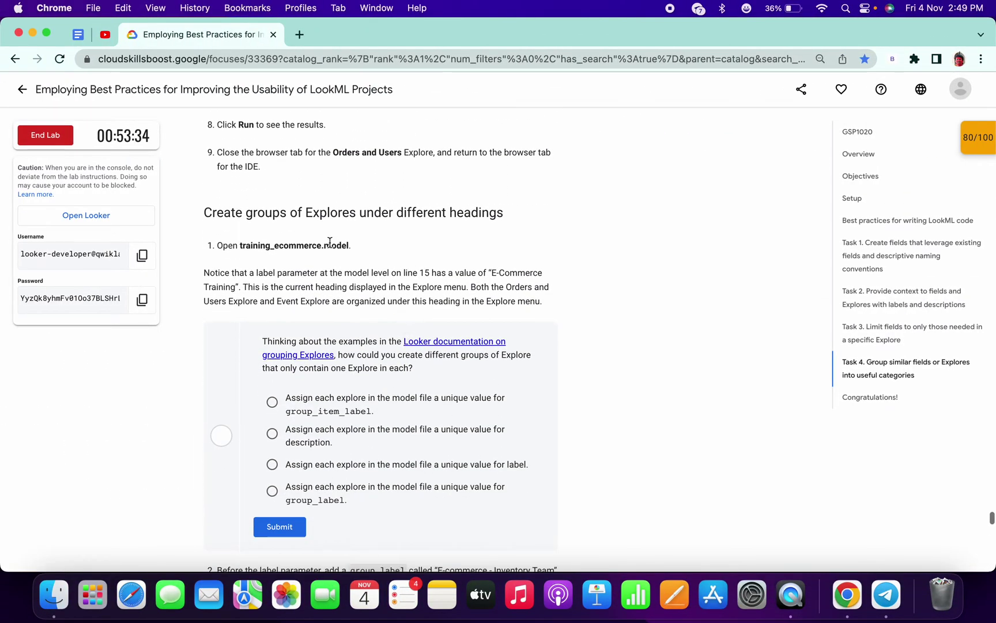
{"action": "scroll", "coordinate": [343, 249], "scroll_direction": "down", "scroll_amount": 2}
{"action": "scroll", "coordinate": [343, 249], "scroll_direction": "down", "scroll_amount": 2}
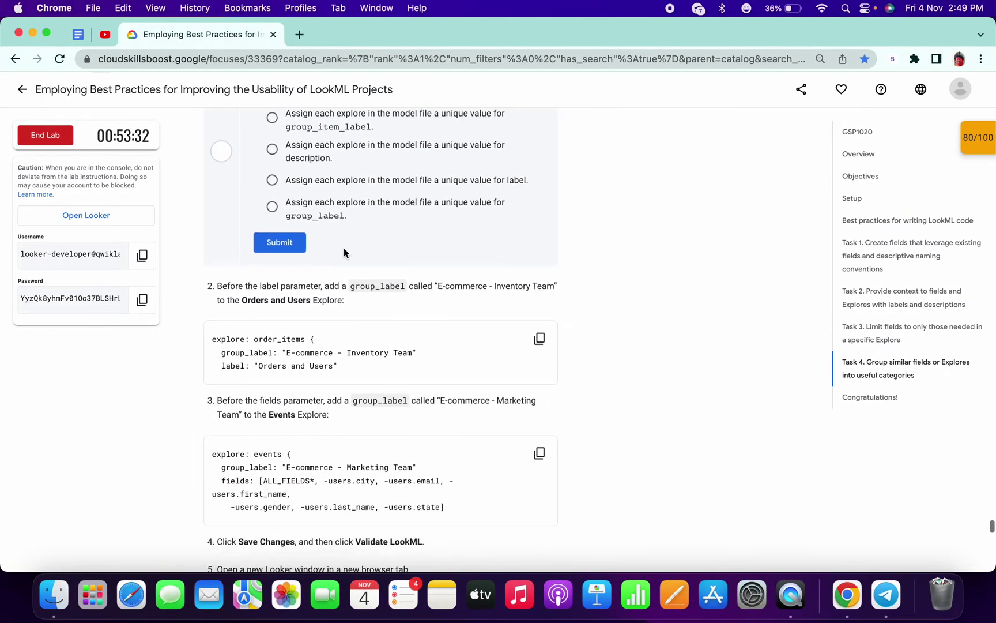
{"action": "scroll", "coordinate": [321, 302], "scroll_direction": "down", "scroll_amount": 1}
{"action": "left_click_drag", "start_coordinate": [220, 324], "coordinate": [424, 326]}
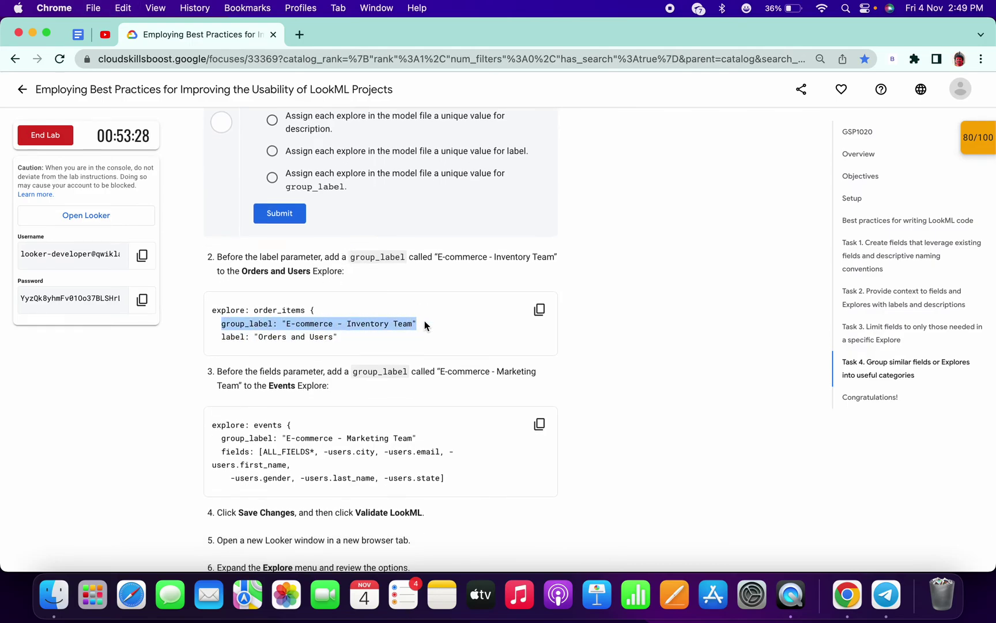
{"action": "key", "text": "super+c"}
{"action": "key", "text": "ctrl+Right"}
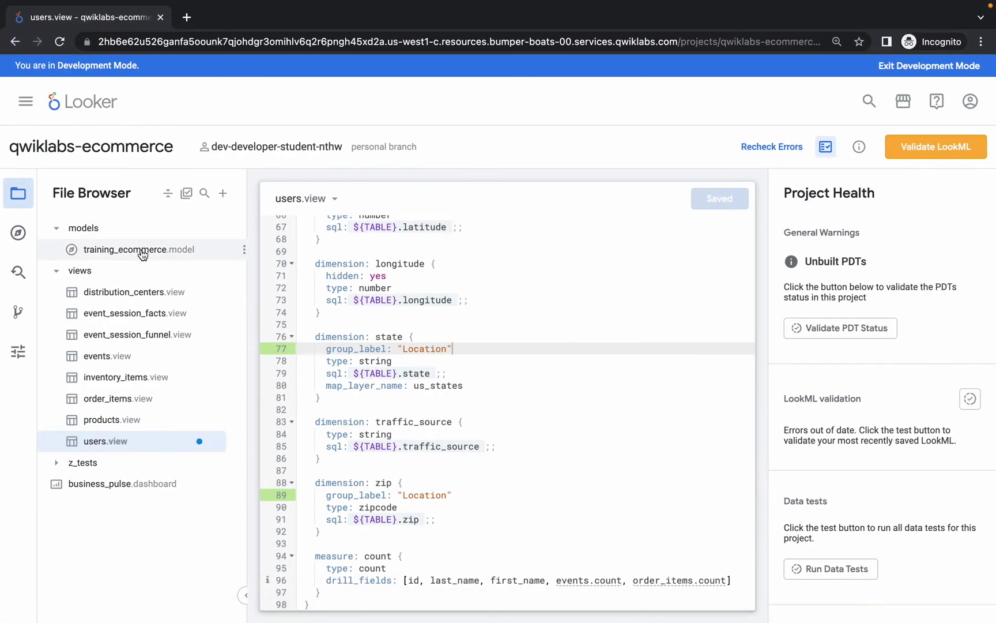
Add group_label "E-commerce - Inventory Team" under the order_items Explore in training_ecommerce.model.
{"action": "left_click", "coordinate": [144, 250]}
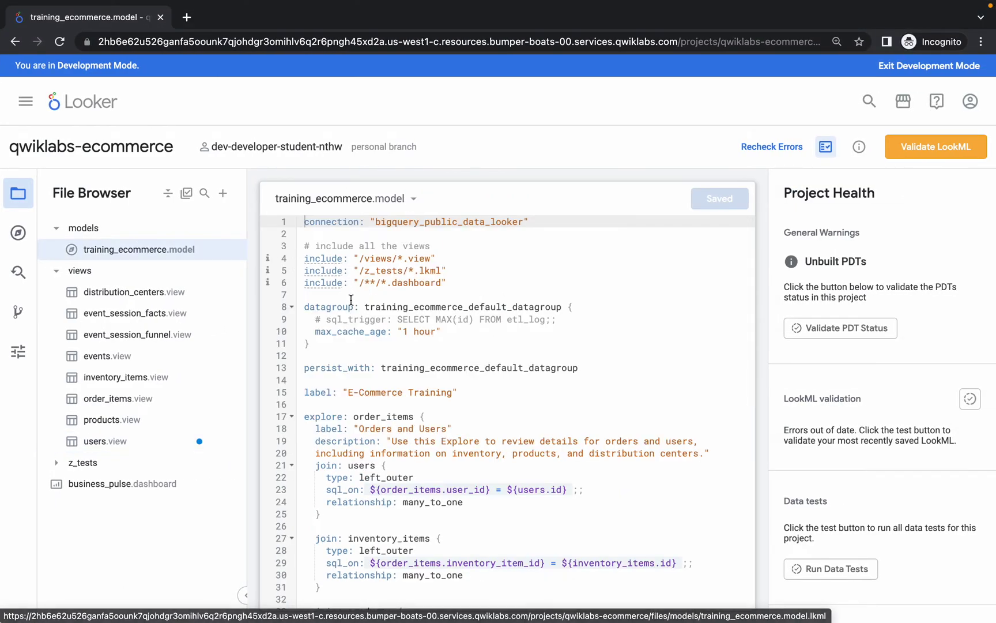
{"action": "scroll", "coordinate": [434, 377], "scroll_direction": "down", "scroll_amount": 2}
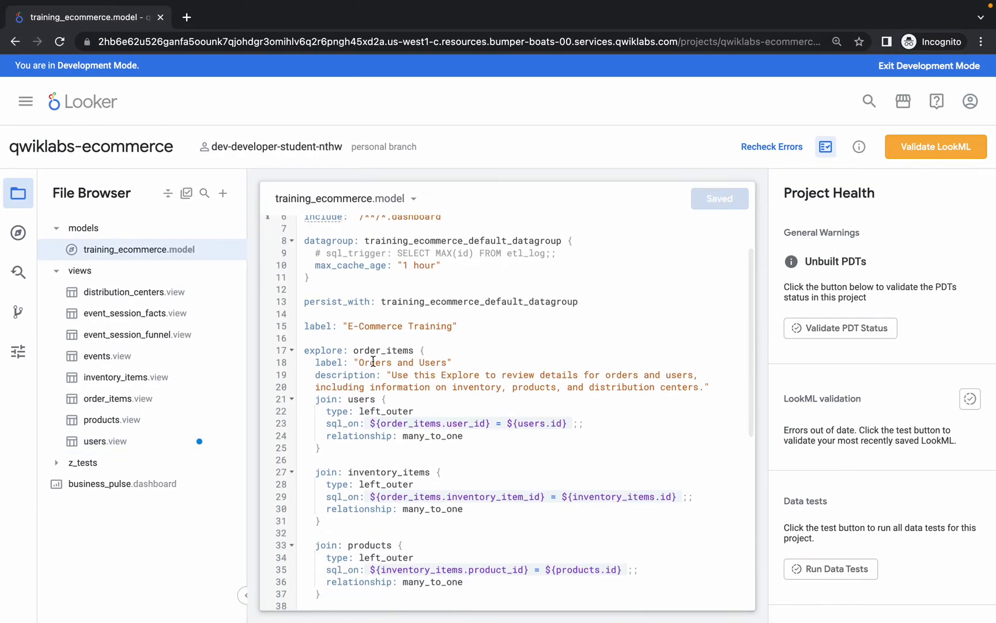
{"action": "left_click", "coordinate": [428, 350]}
{"action": "key", "text": "Return"}
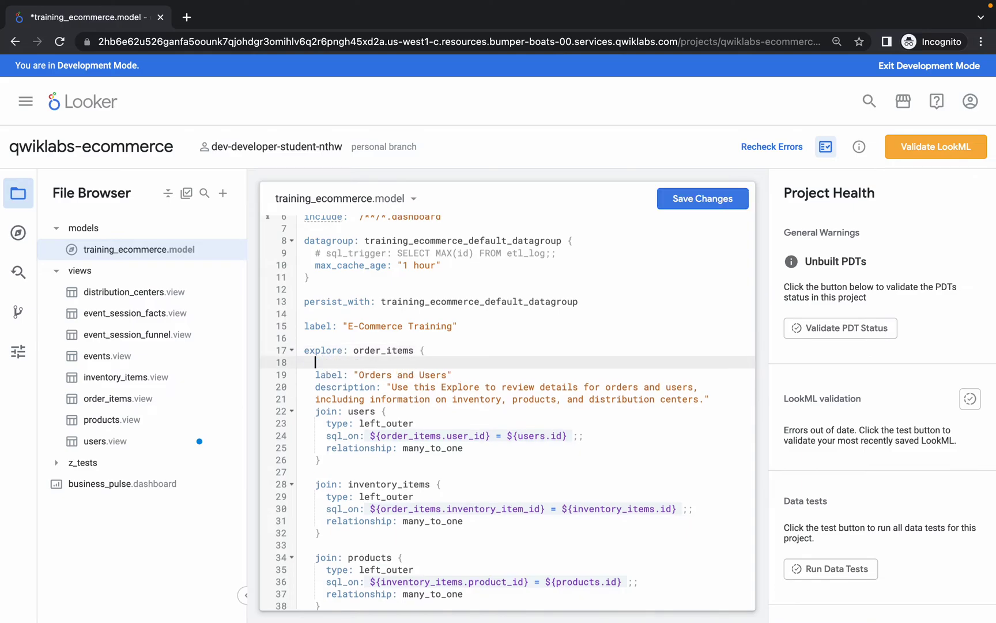
{"action": "key", "text": "ctrl+v"}
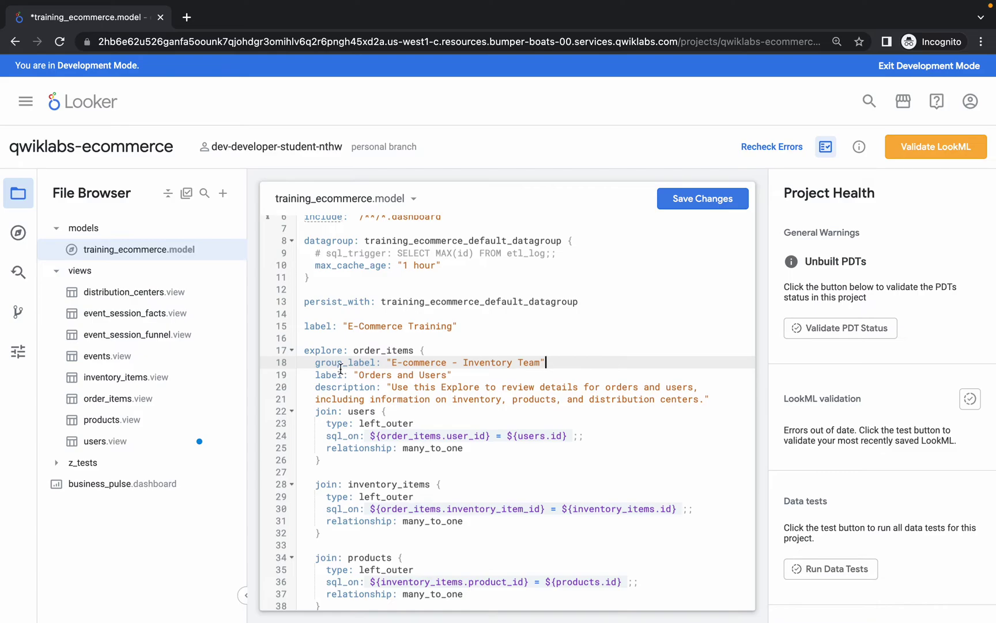
{"action": "scroll", "coordinate": [400, 370], "scroll_direction": "down", "scroll_amount": 5}
{"action": "scroll", "coordinate": [400, 370], "scroll_direction": "down", "scroll_amount": 5}
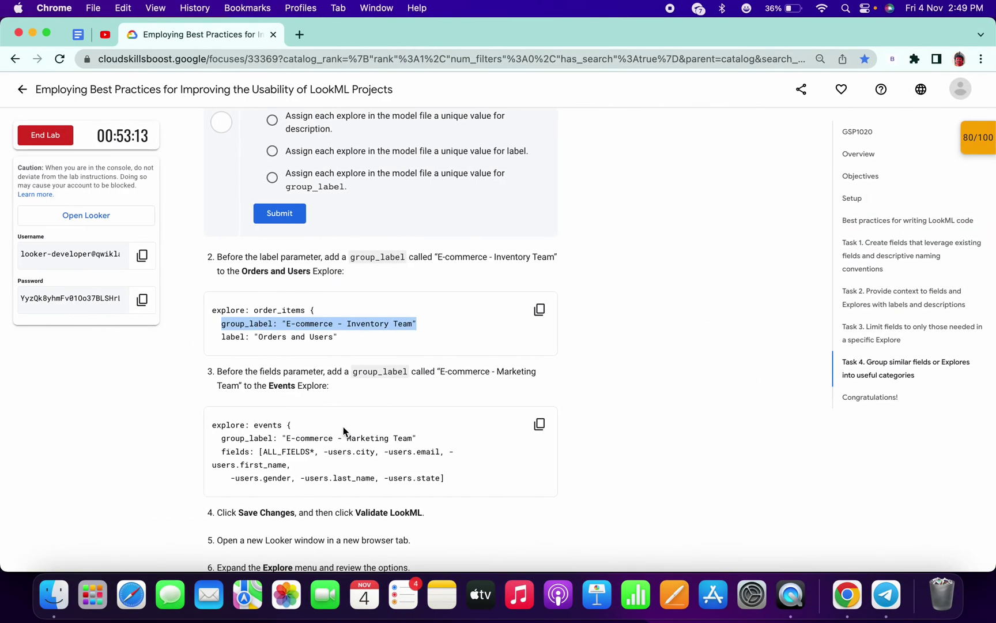
{"action": "scroll", "coordinate": [344, 431], "scroll_direction": "down", "scroll_amount": 1}
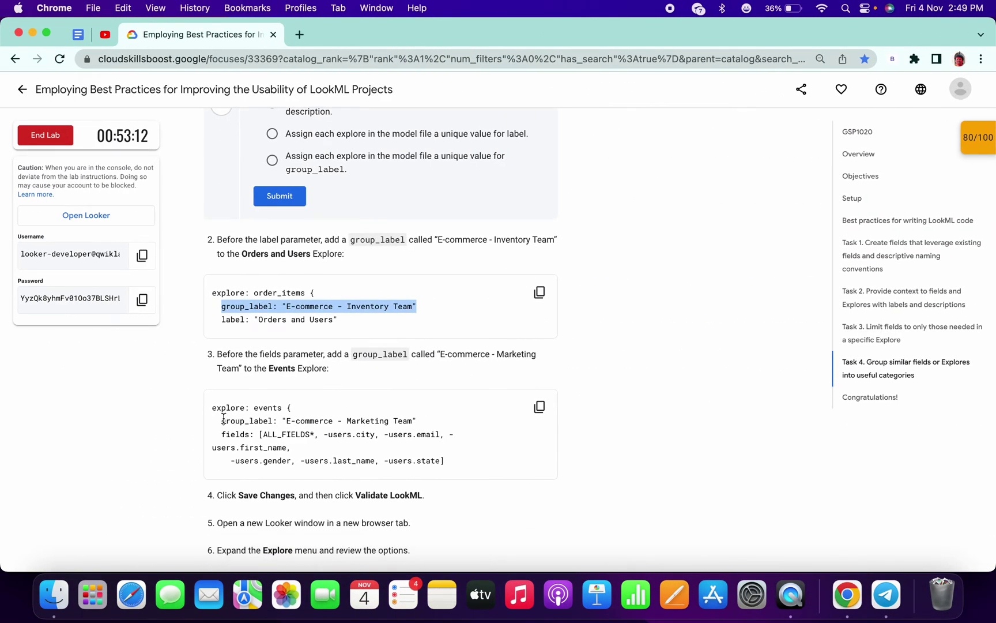
{"action": "left_click_drag", "start_coordinate": [220, 420], "coordinate": [420, 421]}
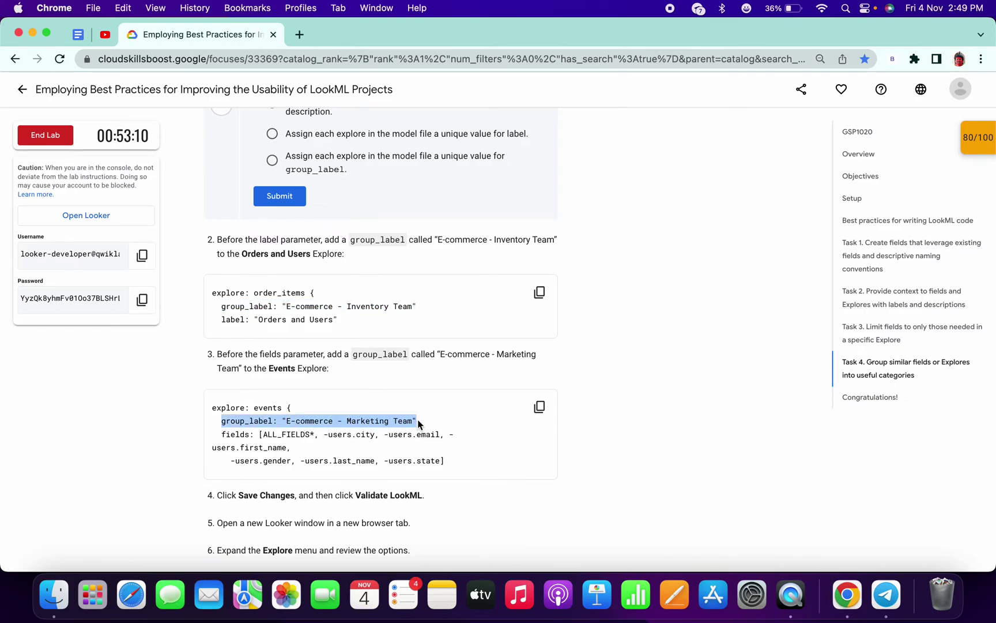
Copy group_label "E-commerce - Marketing Team" and paste it under the events Explore.
{"action": "key", "text": "ctrl+c"}
{"action": "key", "text": "ctrl+Right"}
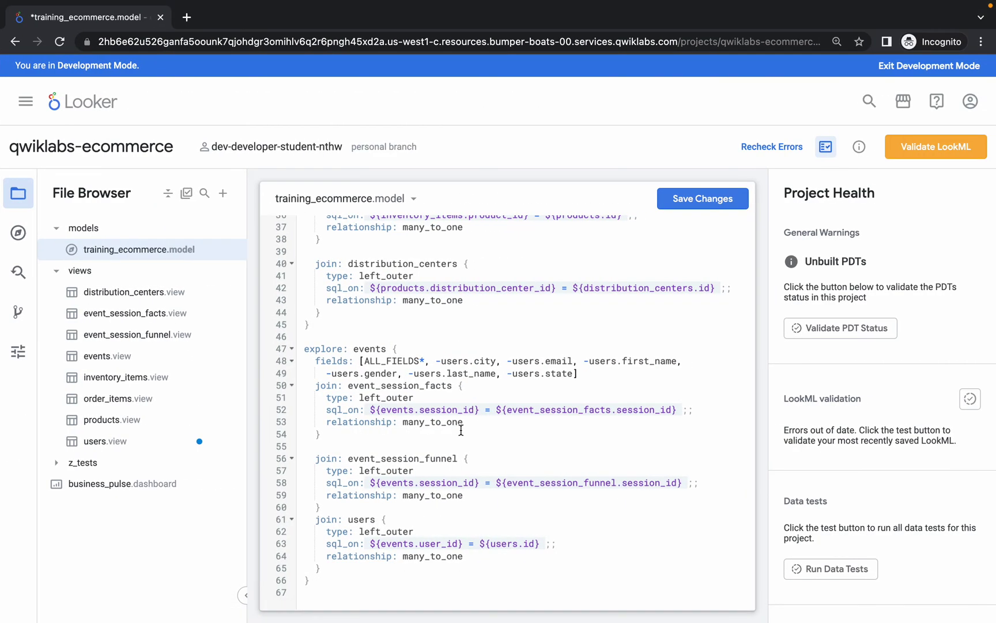
{"action": "left_click", "coordinate": [418, 349]}
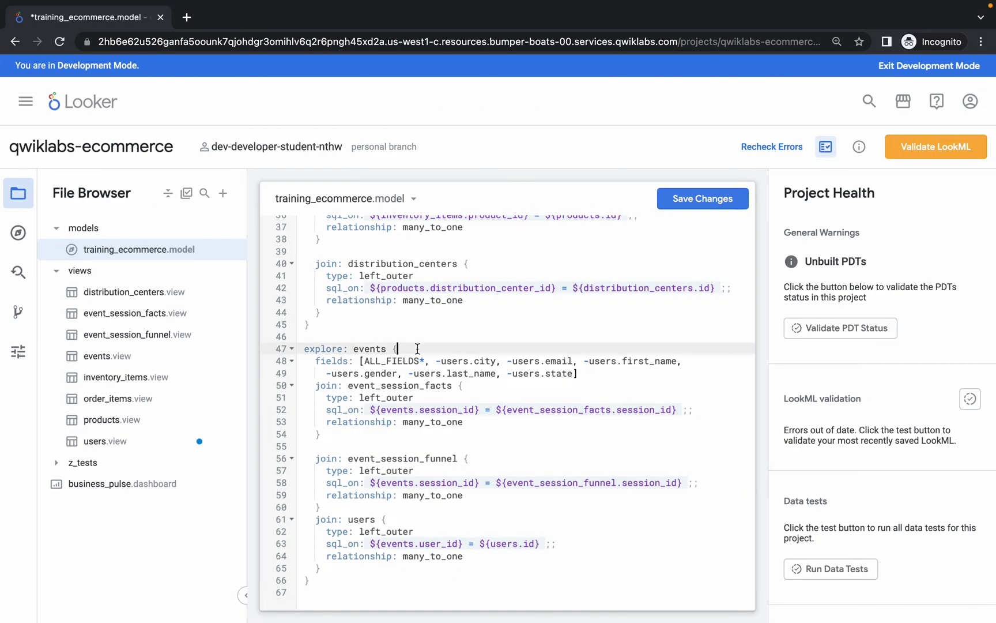
{"action": "key", "text": "Return"}
{"action": "key", "text": "ctrl+v"}
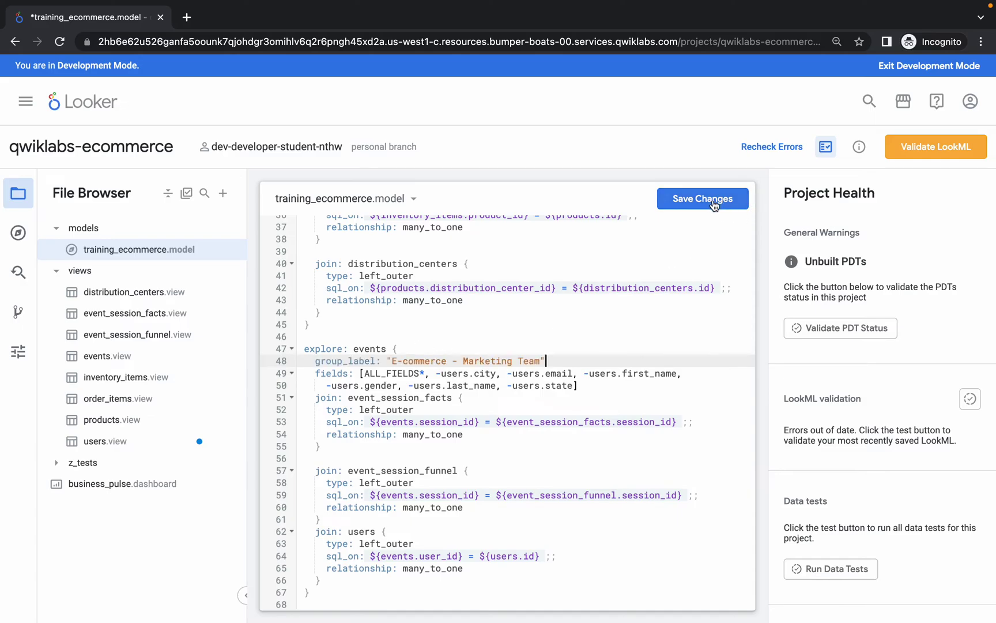
Save the model file, validate the LookML with no errors, and commit and push both files.
{"action": "left_click", "coordinate": [714, 205]}
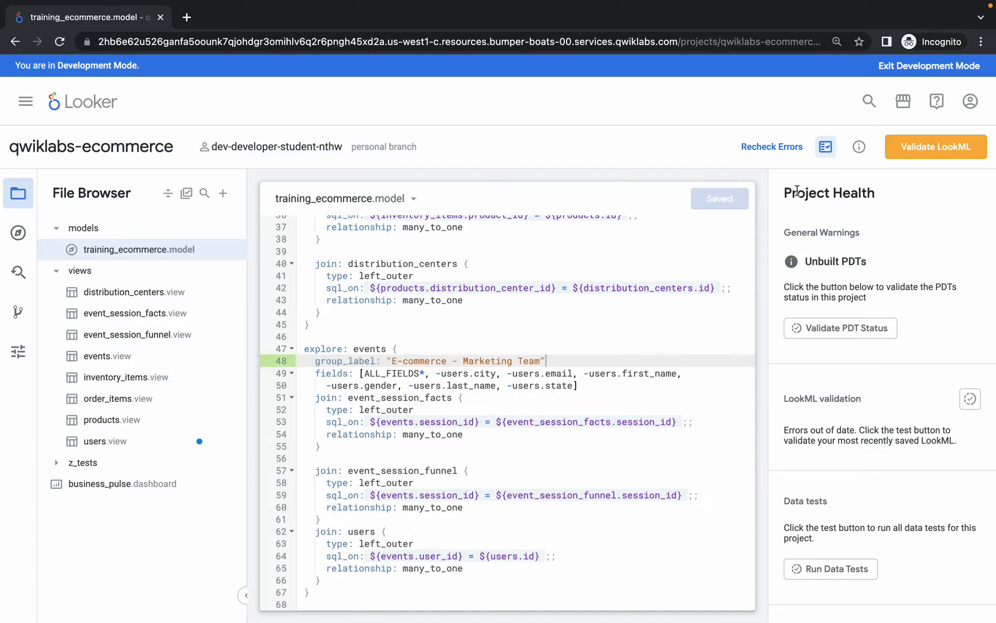
{"action": "left_click", "coordinate": [923, 147]}
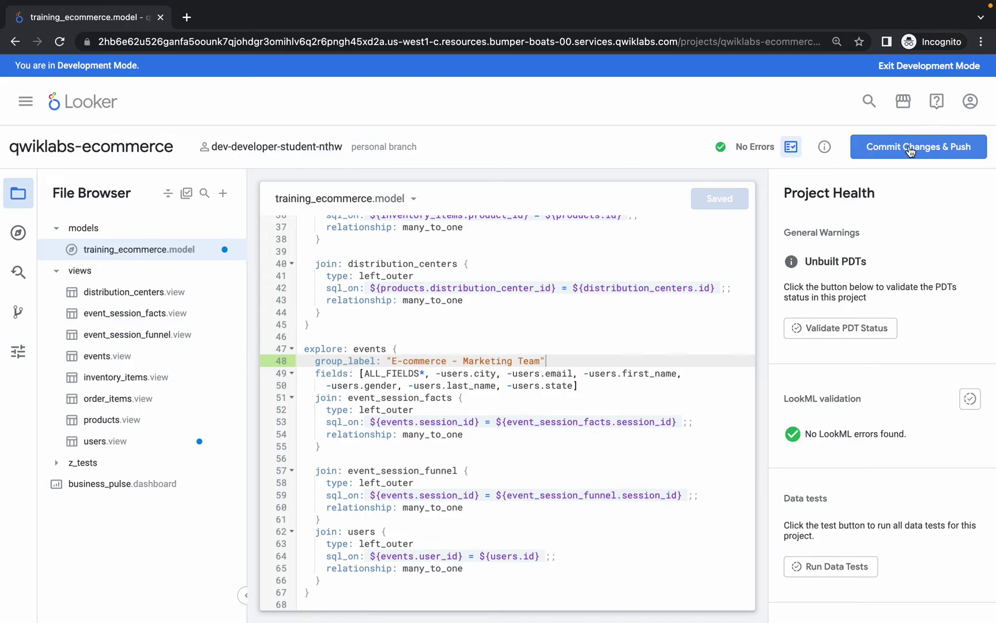
{"action": "left_click", "coordinate": [910, 150]}
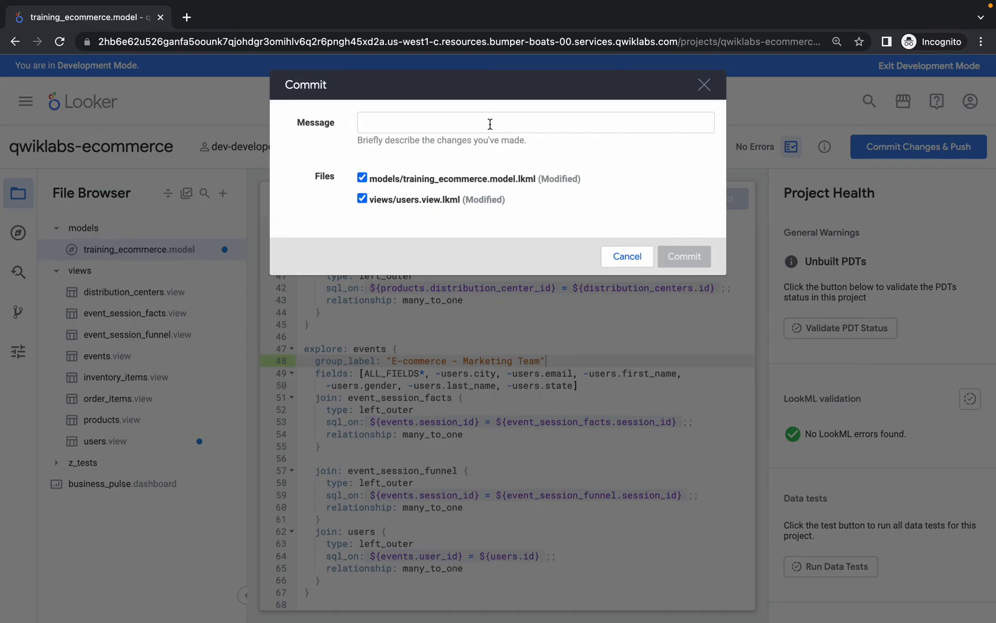
{"action": "left_click", "coordinate": [489, 124]}
{"action": "type", "text": "commit4"}
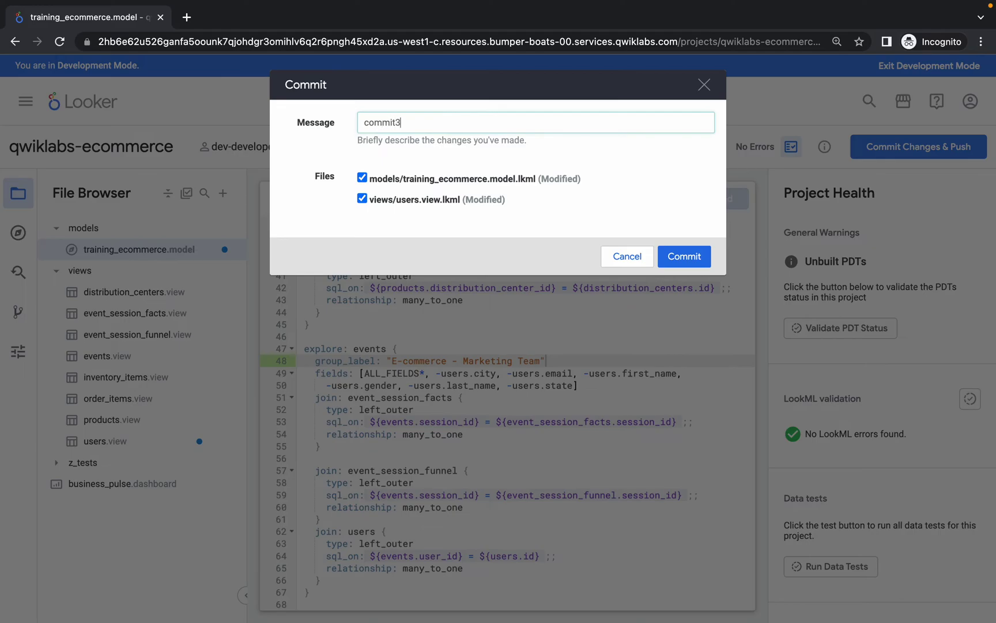
{"action": "left_click", "coordinate": [684, 256]}
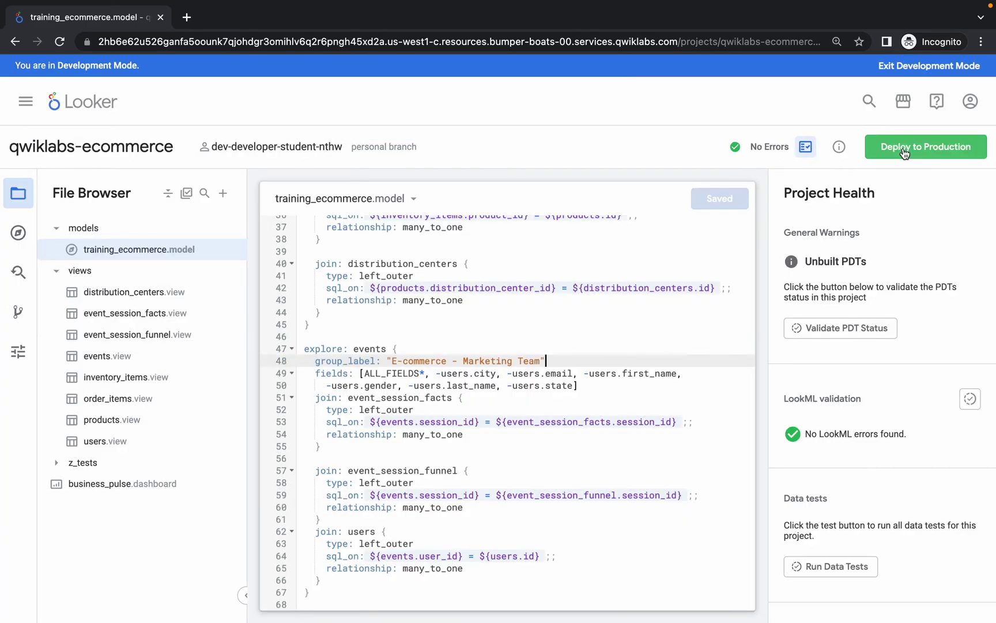
Deploy the committed changes to production and check grouping task progress, dismissing the failed result.
{"action": "left_click", "coordinate": [904, 148]}
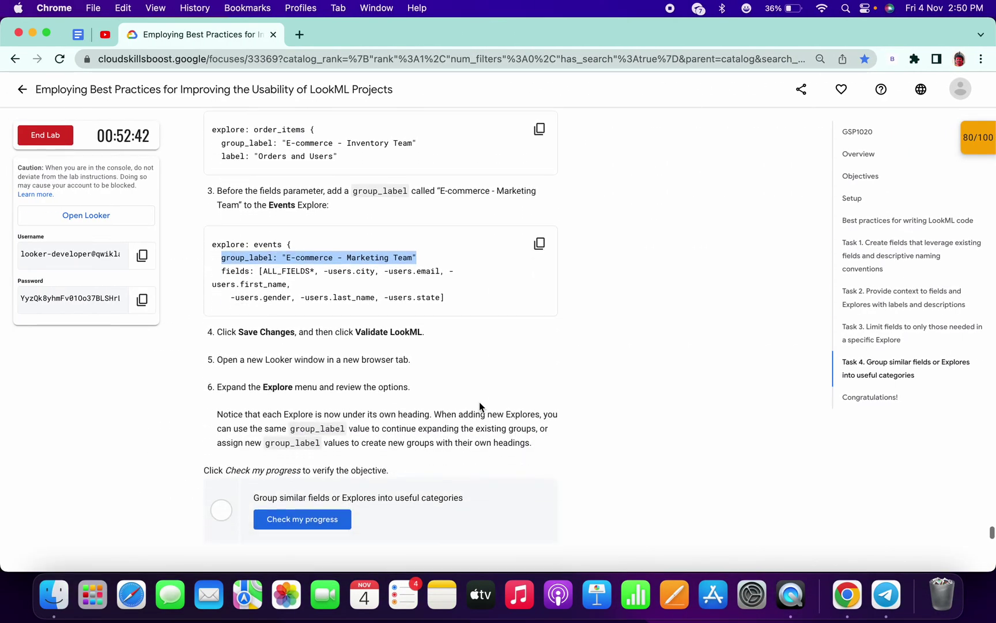
{"action": "scroll", "coordinate": [479, 402], "scroll_direction": "down", "scroll_amount": 3}
{"action": "left_click", "coordinate": [326, 399]}
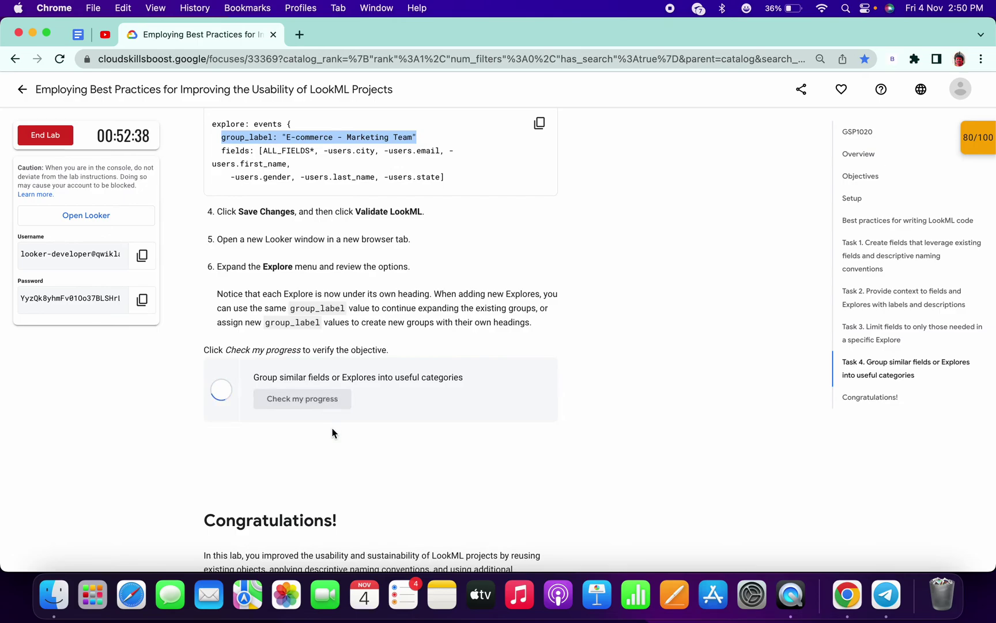
{"action": "scroll", "coordinate": [330, 420], "scroll_direction": "down", "scroll_amount": 3}
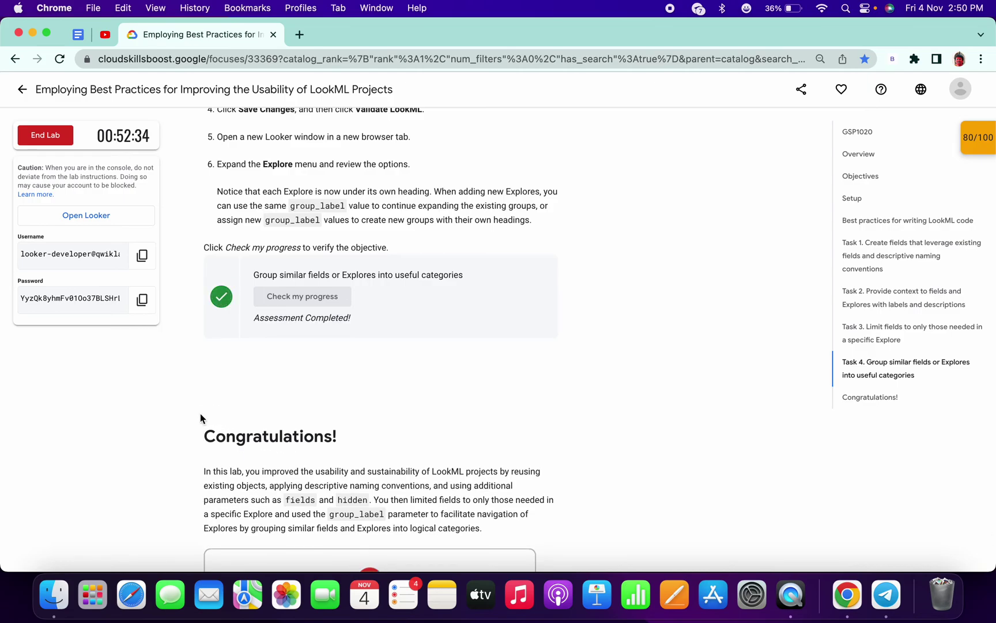
{"action": "left_click_drag", "start_coordinate": [199, 438], "coordinate": [389, 441]}
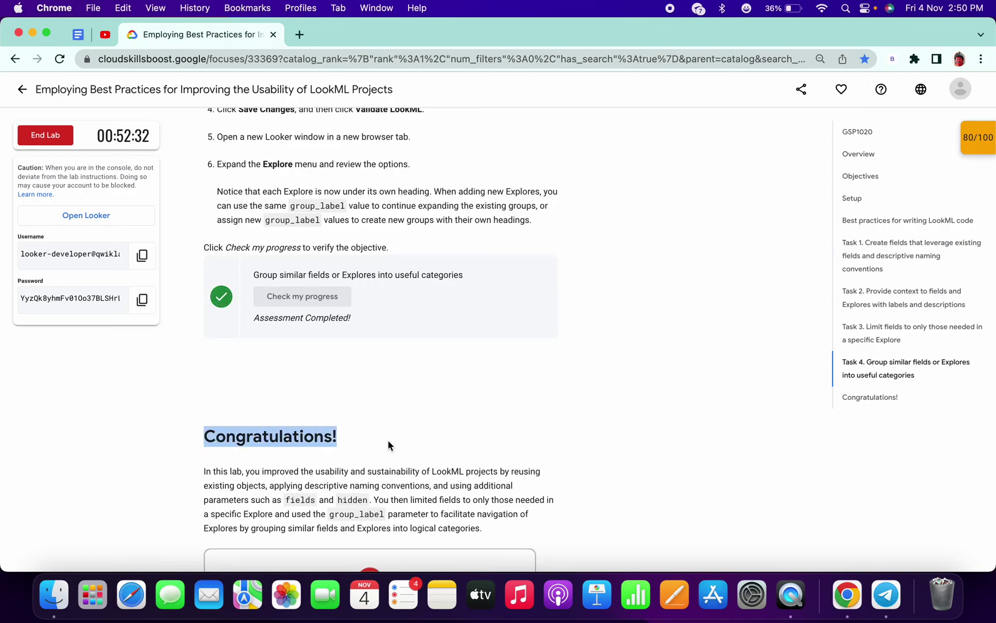
{"action": "left_click", "coordinate": [985, 140]}
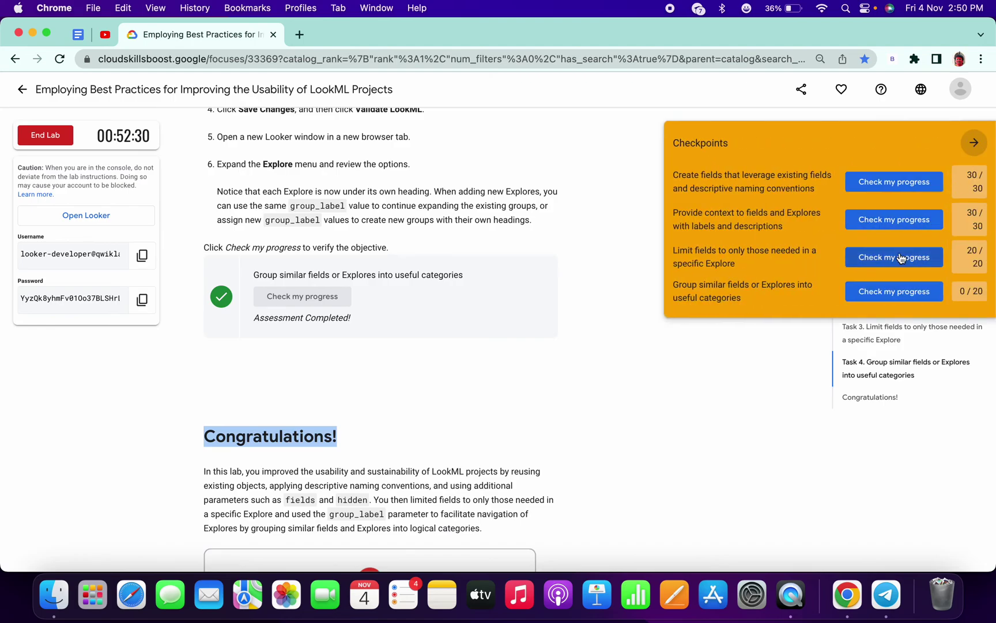
{"action": "left_click", "coordinate": [905, 301]}
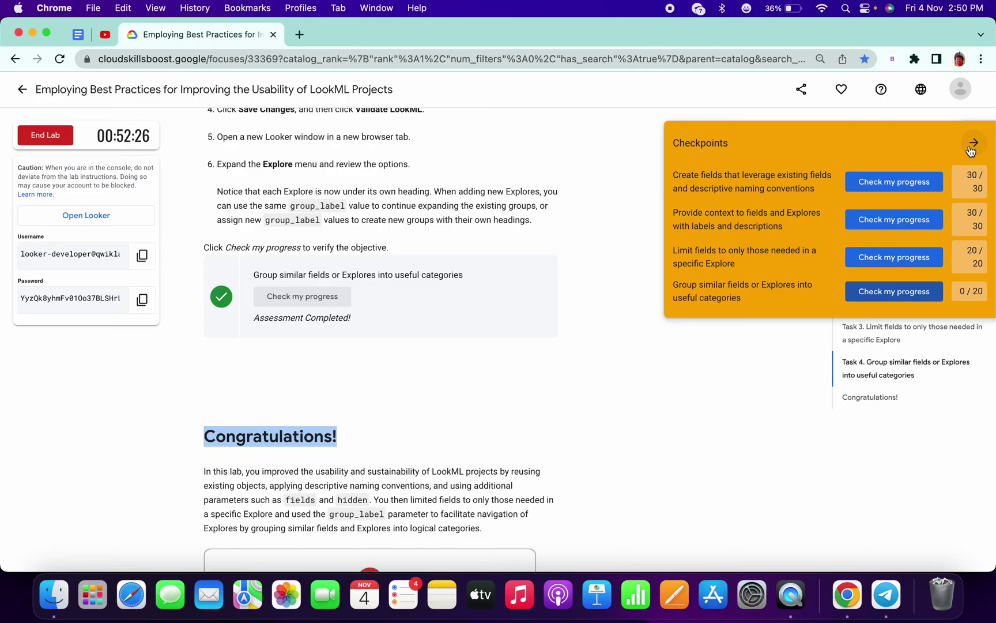
{"action": "left_click", "coordinate": [618, 136]}
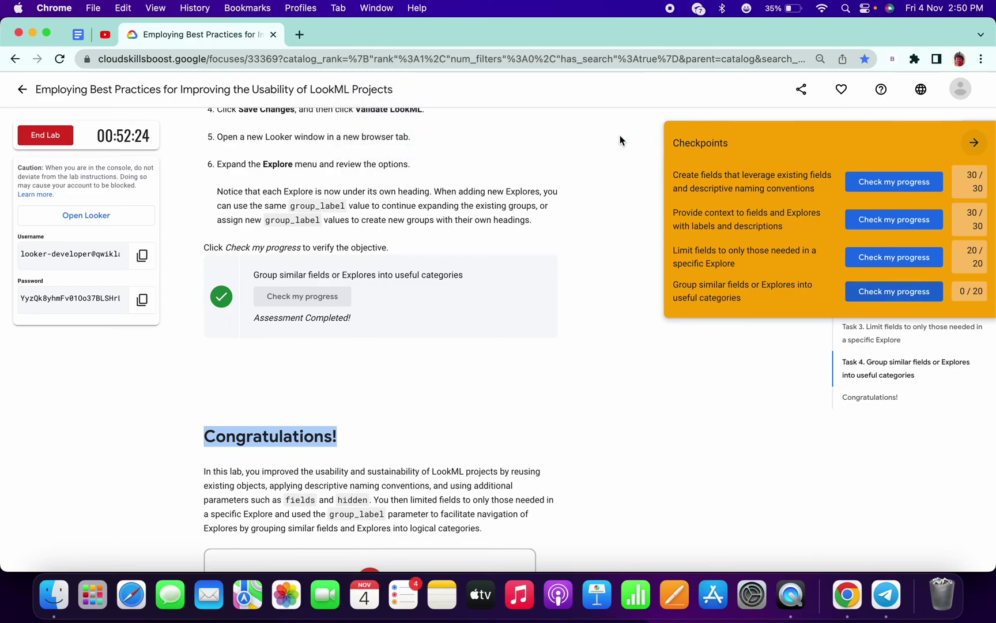
Re-check the grouping checkpoint until the Checkpoints panel shows 100/100, dismissing alerts.
{"action": "left_click", "coordinate": [973, 142]}
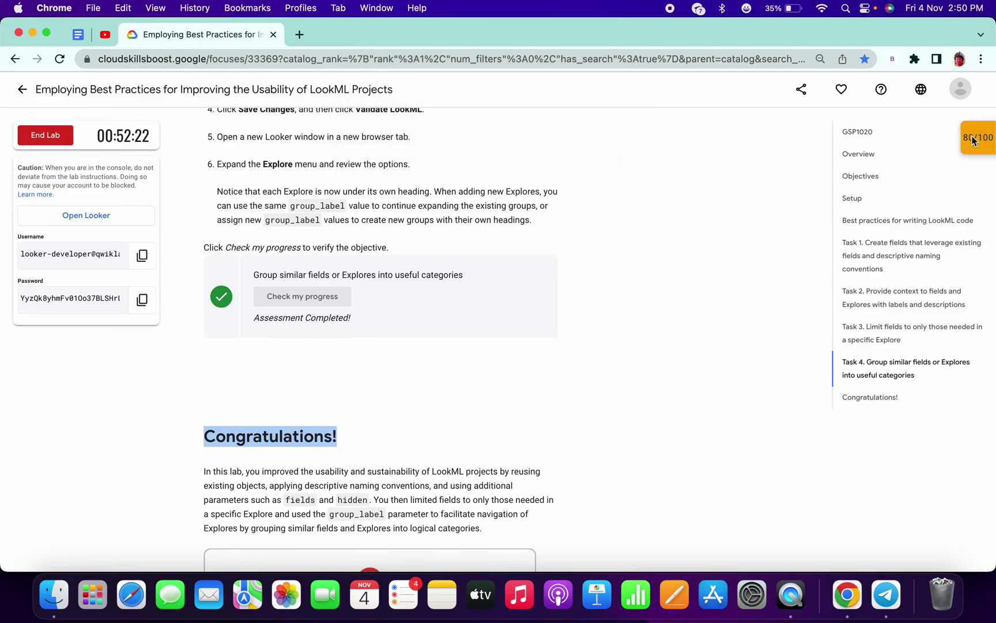
{"action": "left_click", "coordinate": [973, 140]}
{"action": "left_click", "coordinate": [911, 301]}
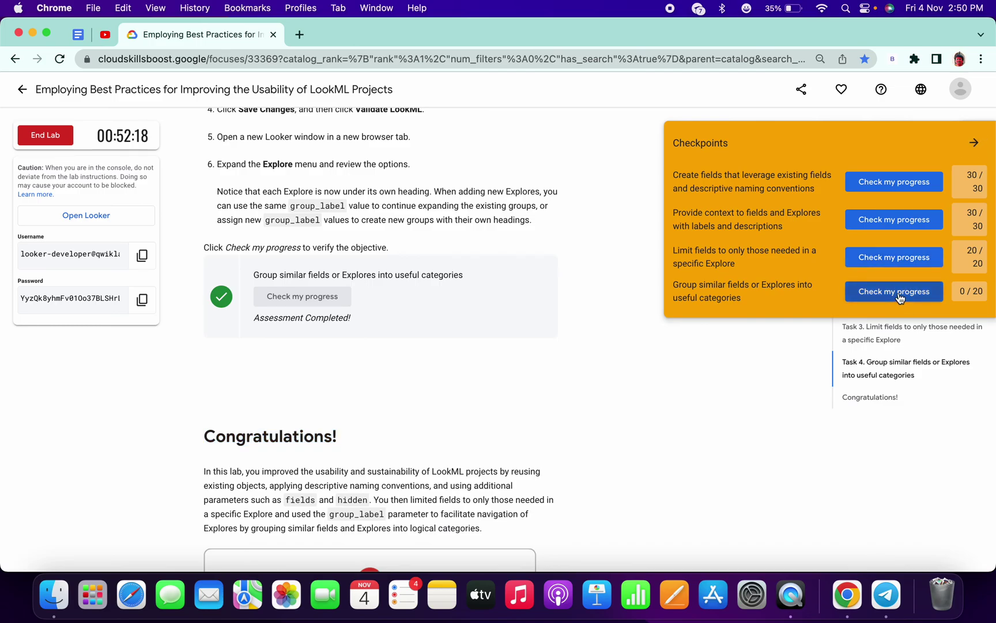
{"action": "left_click", "coordinate": [899, 298]}
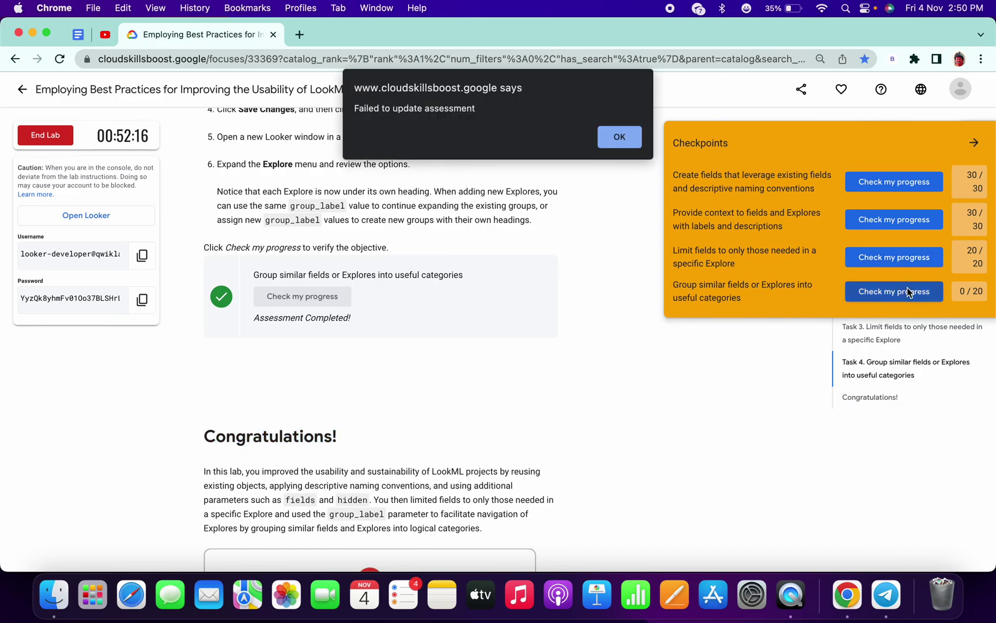
{"action": "left_click", "coordinate": [620, 137]}
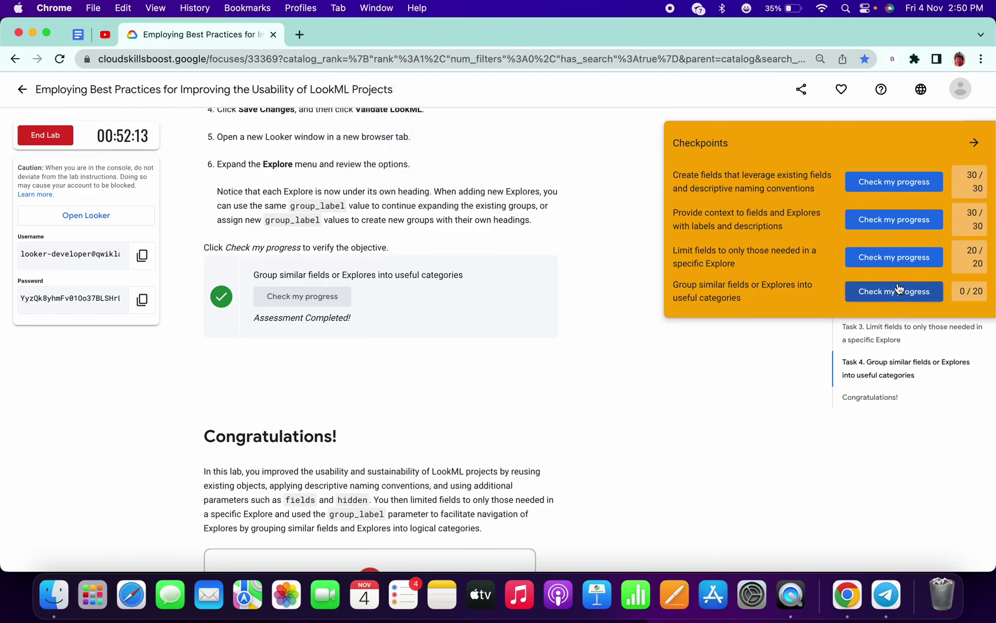
{"action": "left_click", "coordinate": [974, 143]}
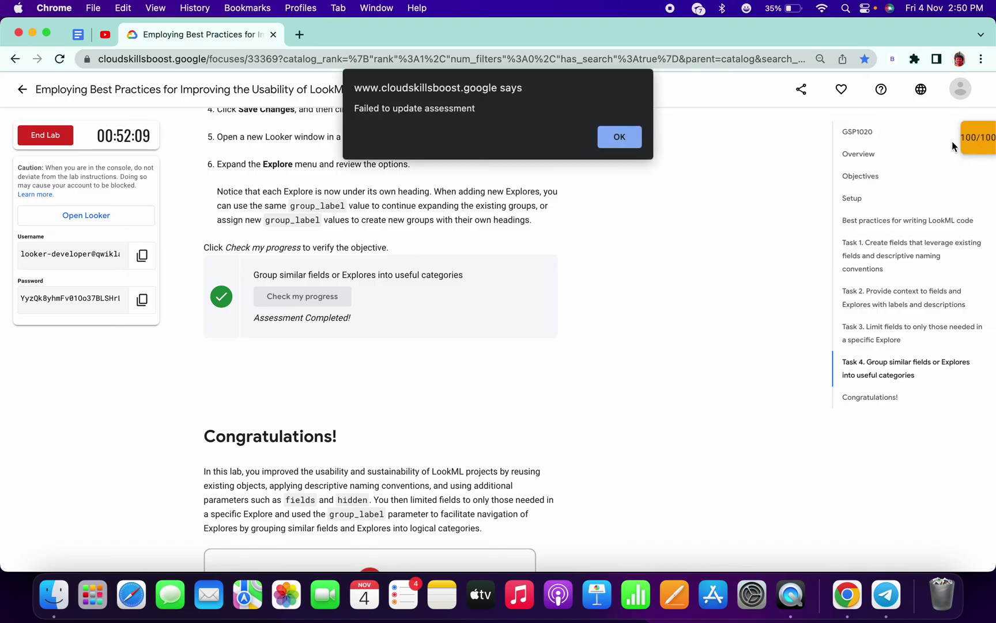
{"action": "left_click", "coordinate": [635, 139]}
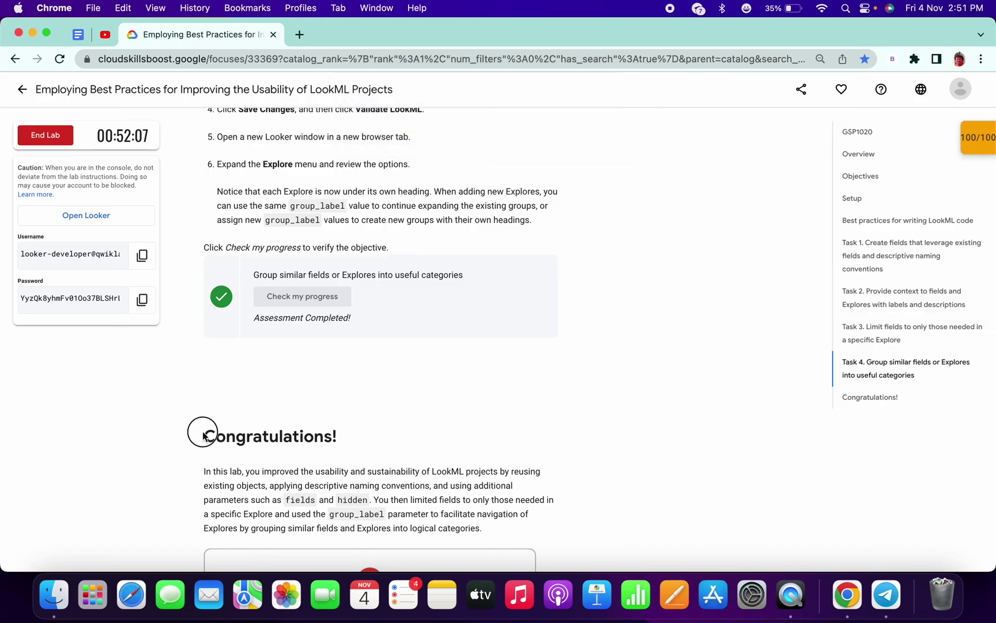